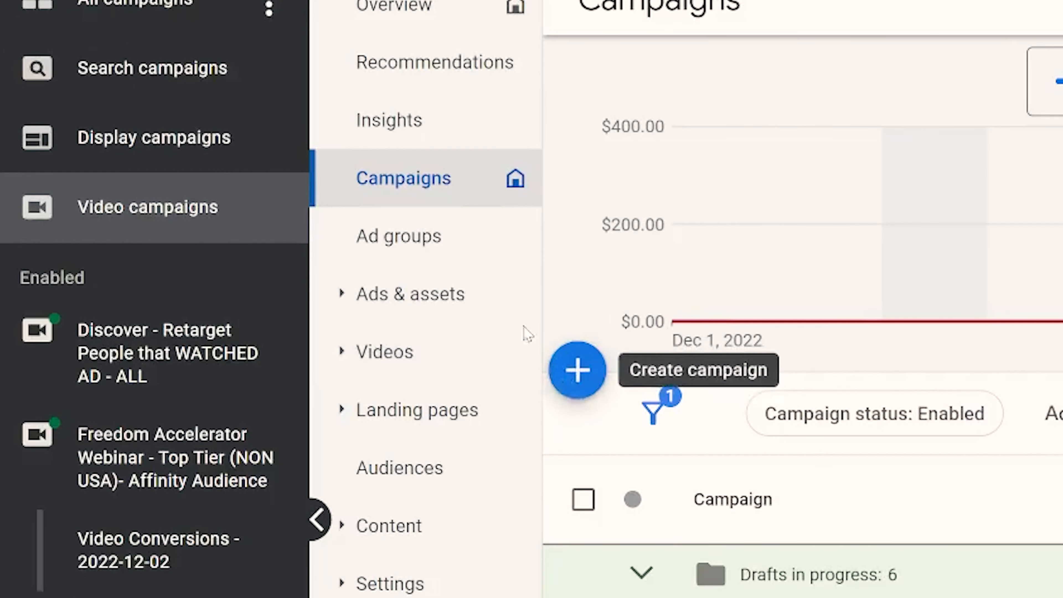
# Start a new campaign and choose to create it without a goal's guidance.
pyautogui.click(579, 379)
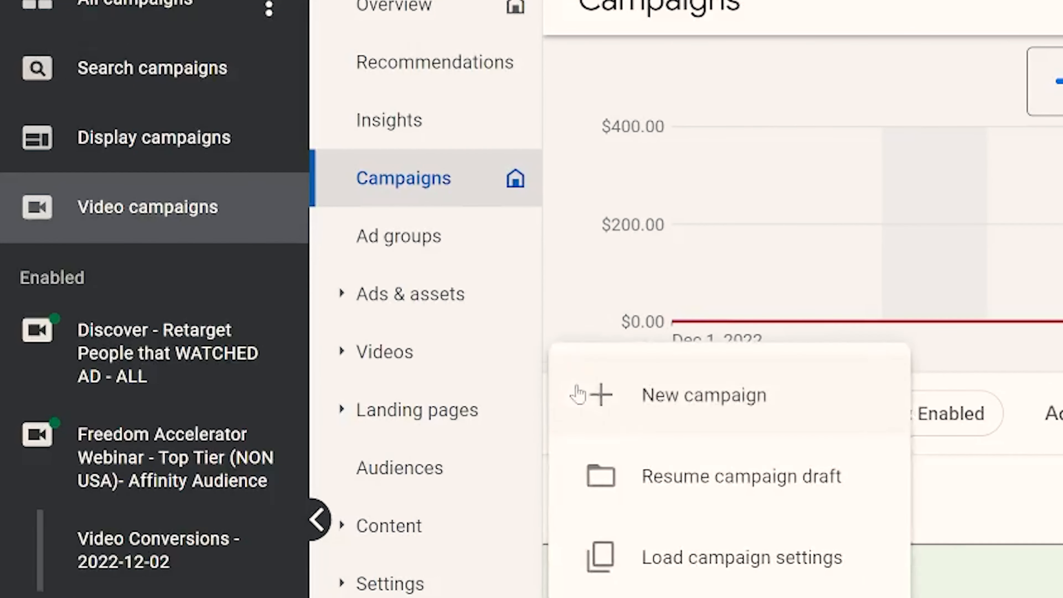
pyautogui.click(693, 412)
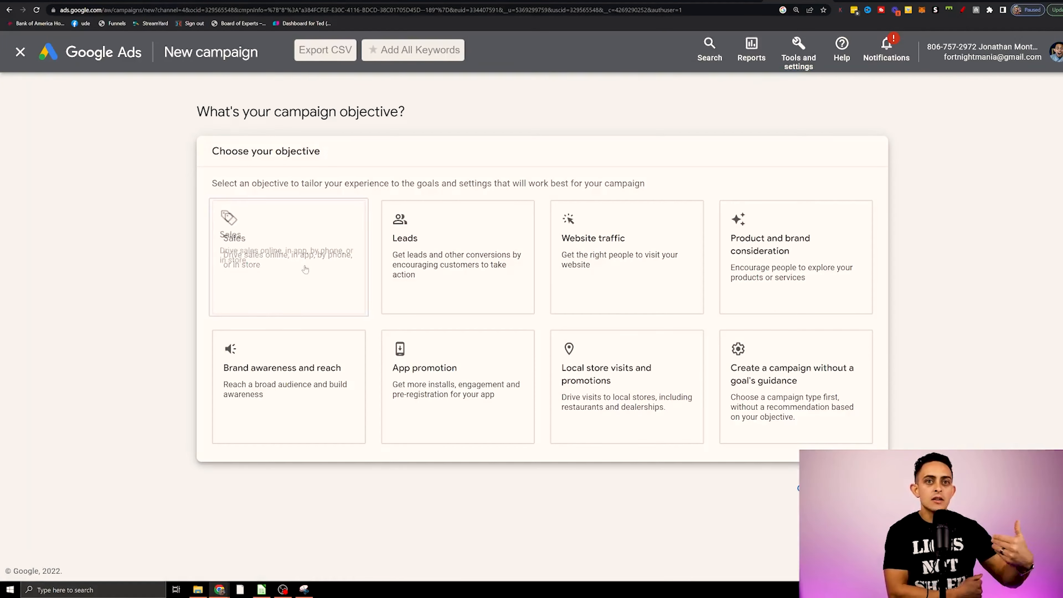
pyautogui.click(305, 269)
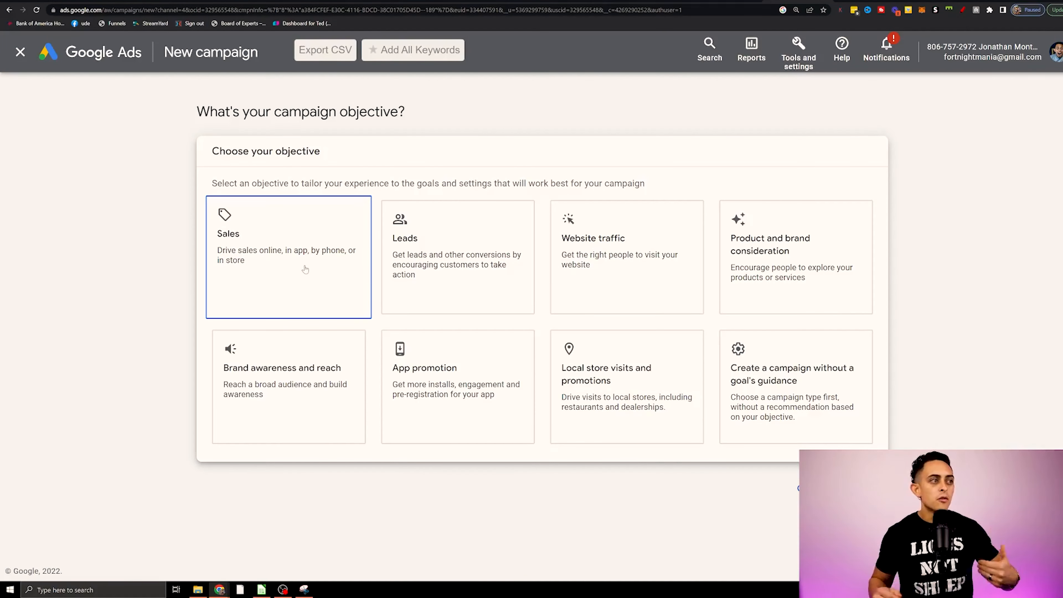
pyautogui.click(403, 280)
pyautogui.click(811, 361)
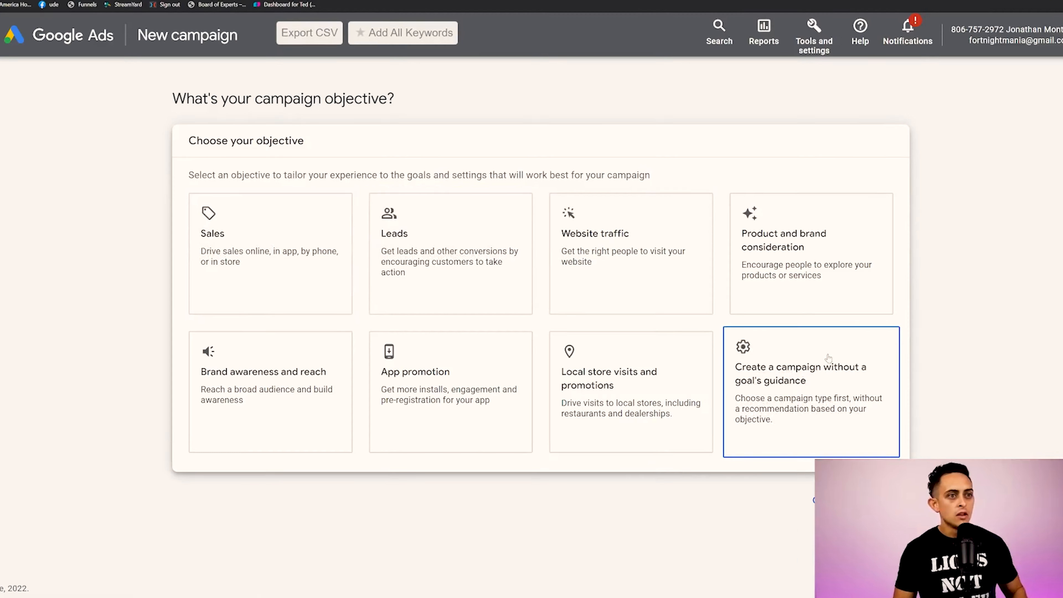
pyautogui.click(667, 377)
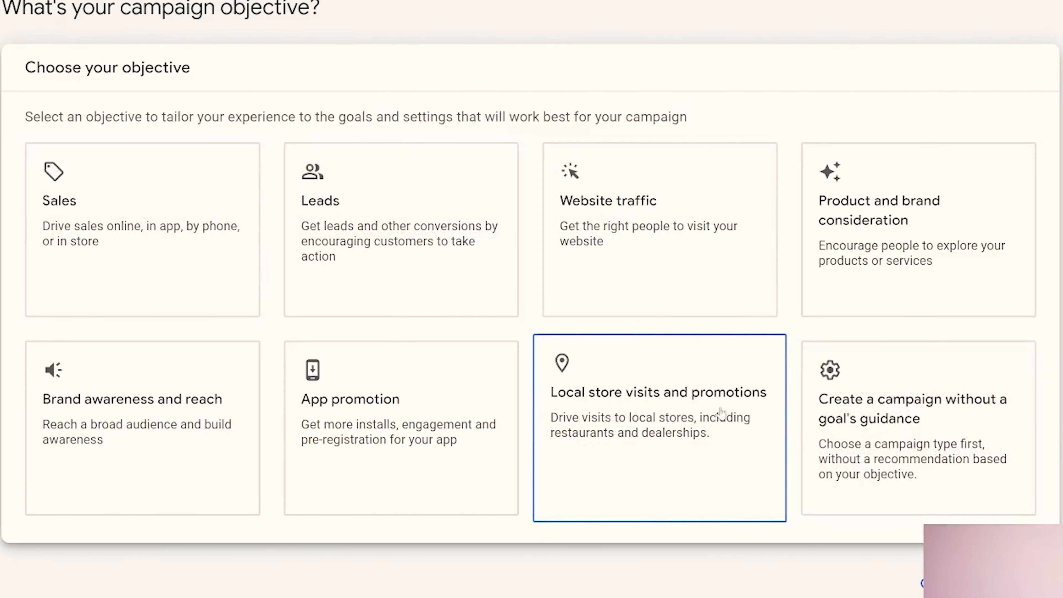
pyautogui.click(135, 221)
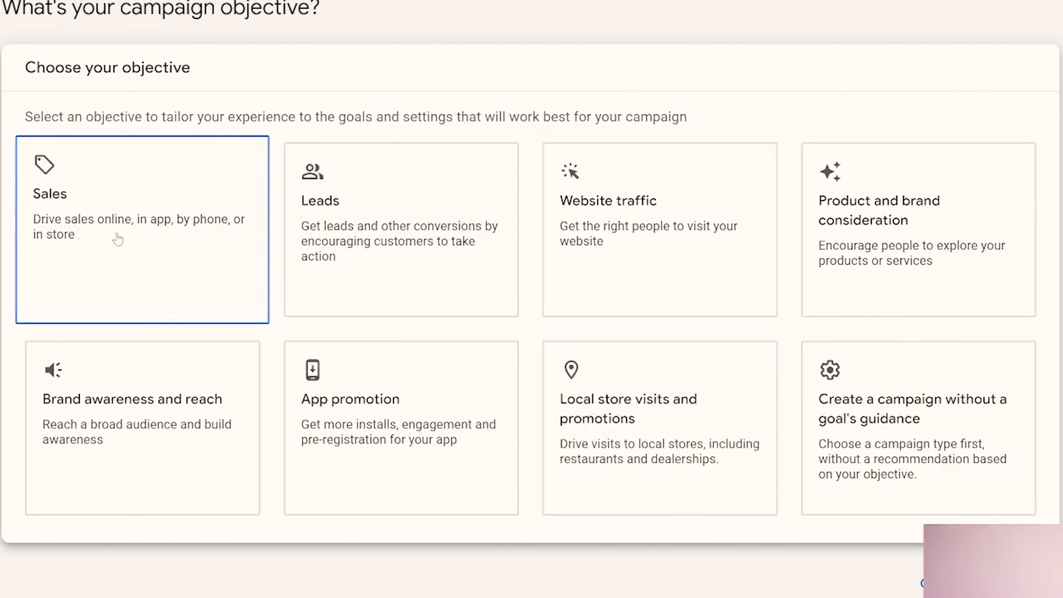
pyautogui.click(291, 263)
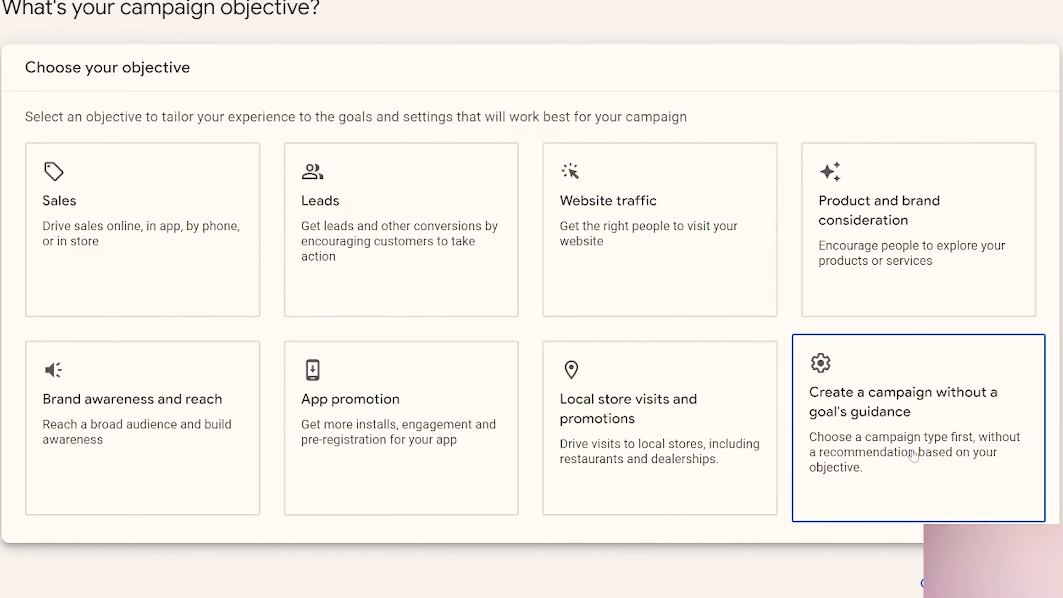
pyautogui.click(917, 459)
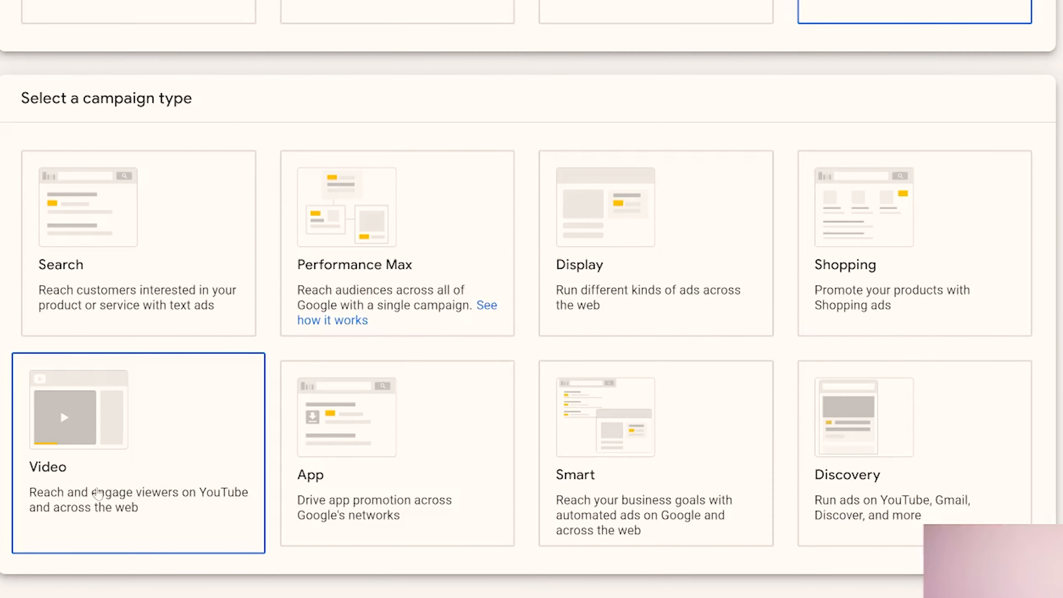
# Choose the Video campaign type with the Custom video campaign subtype and continue to the campaign settings.
pyautogui.click(97, 493)
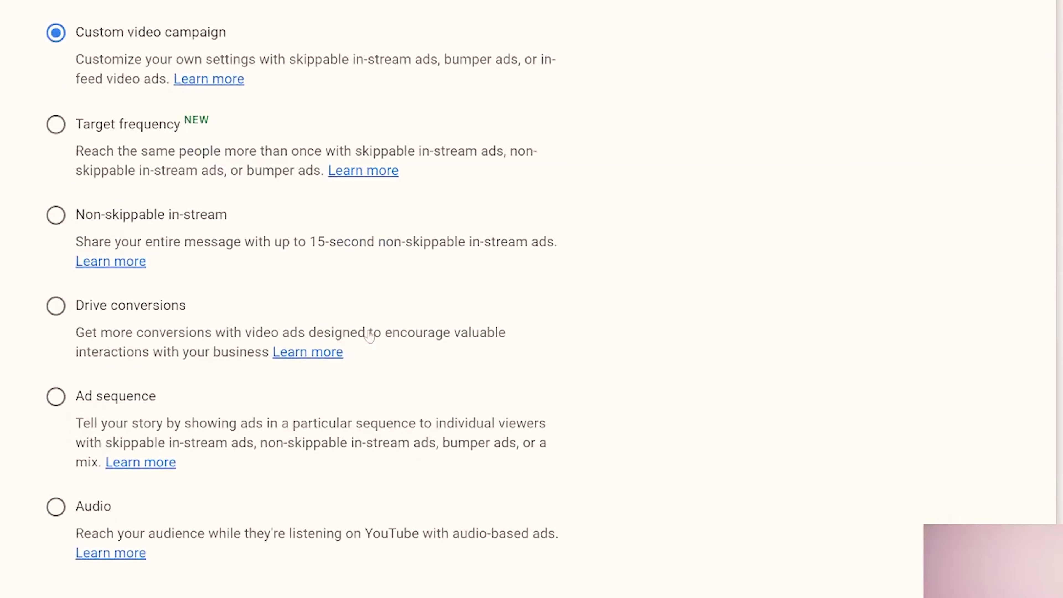
pyautogui.moveTo(251, 39); pyautogui.dragTo(86, 37)
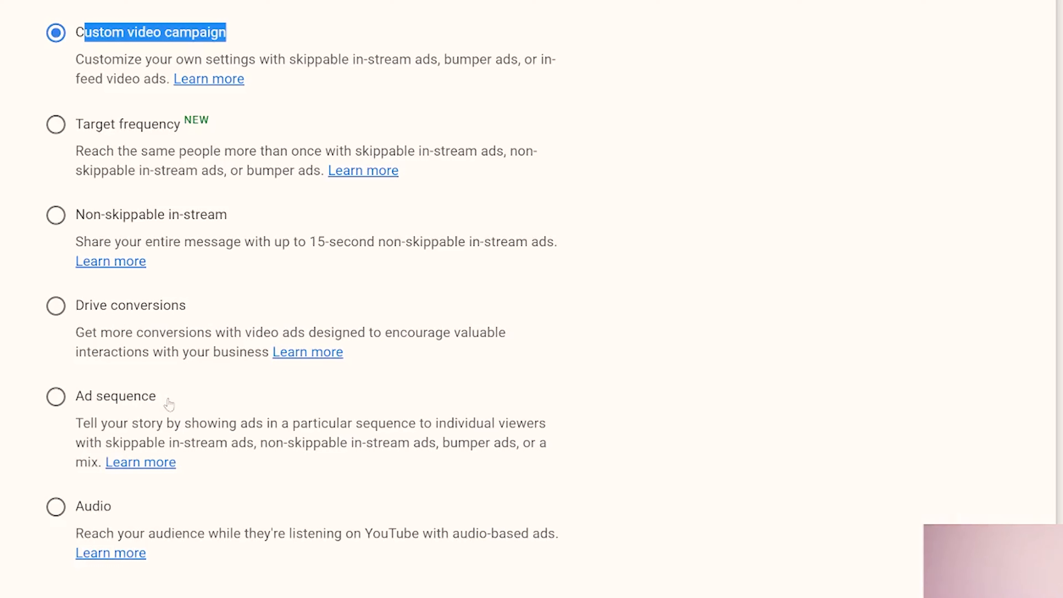
pyautogui.click(80, 61)
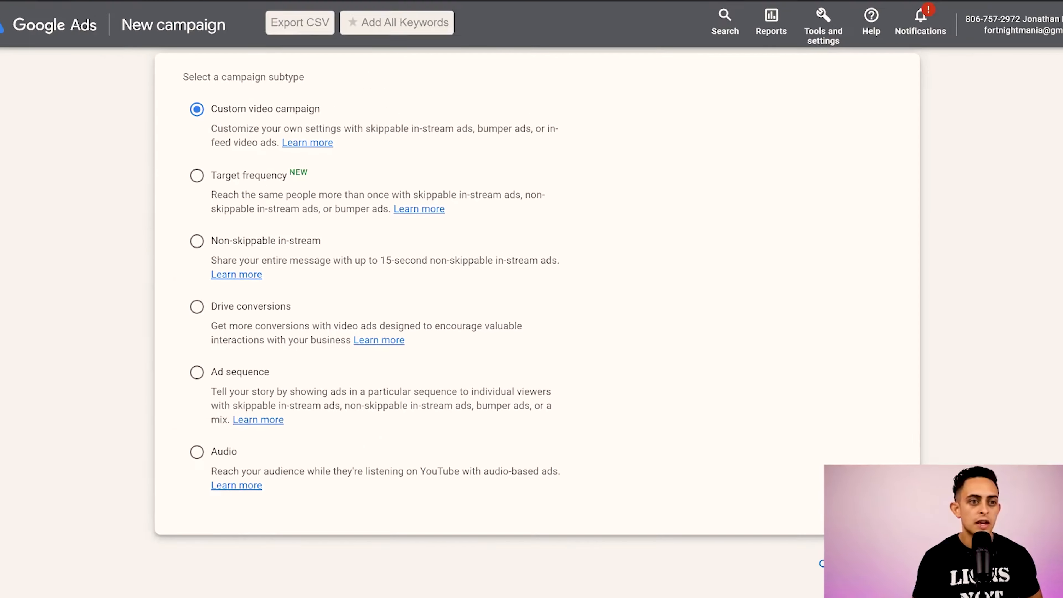
pyautogui.click(863, 541)
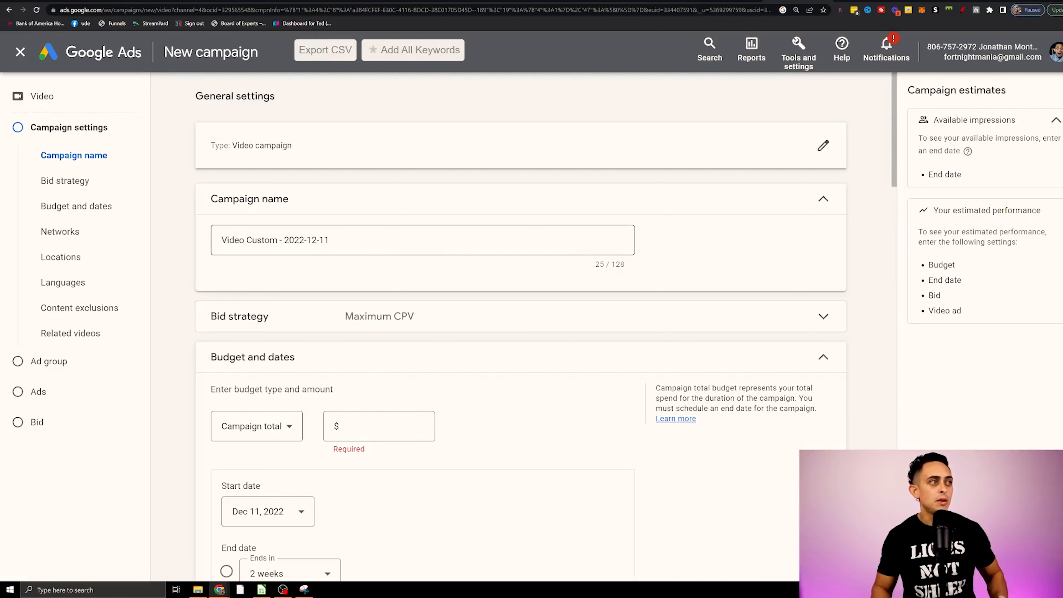
# Name the campaign "YouTube Short Ads Test" and select Maximum CPV as its bid strategy.
pyautogui.write('YouTube')
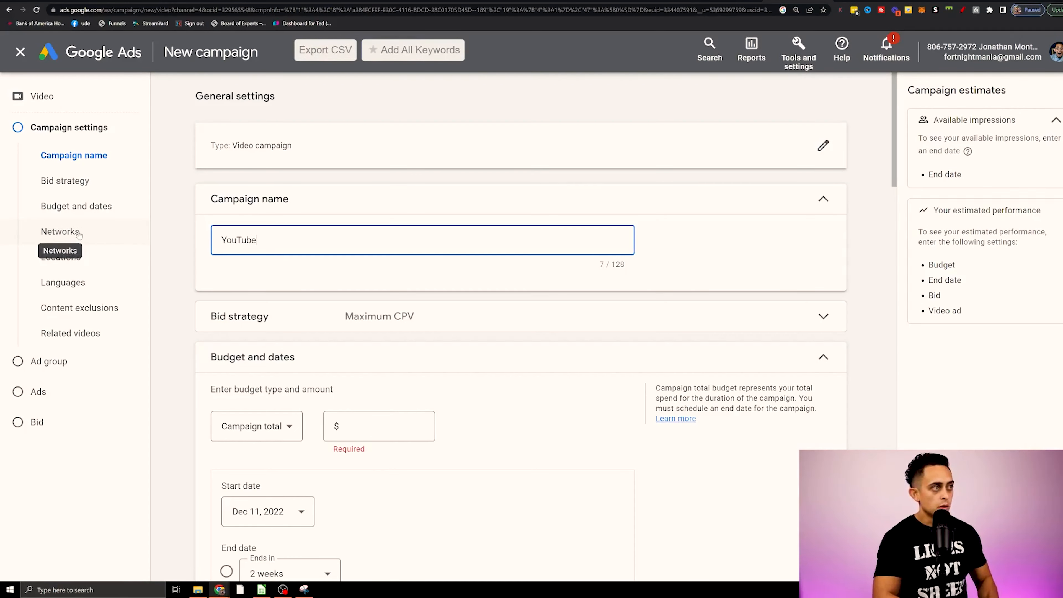
pyautogui.write(' Short Ads Test')
pyautogui.click(65, 180)
pyautogui.click(258, 382)
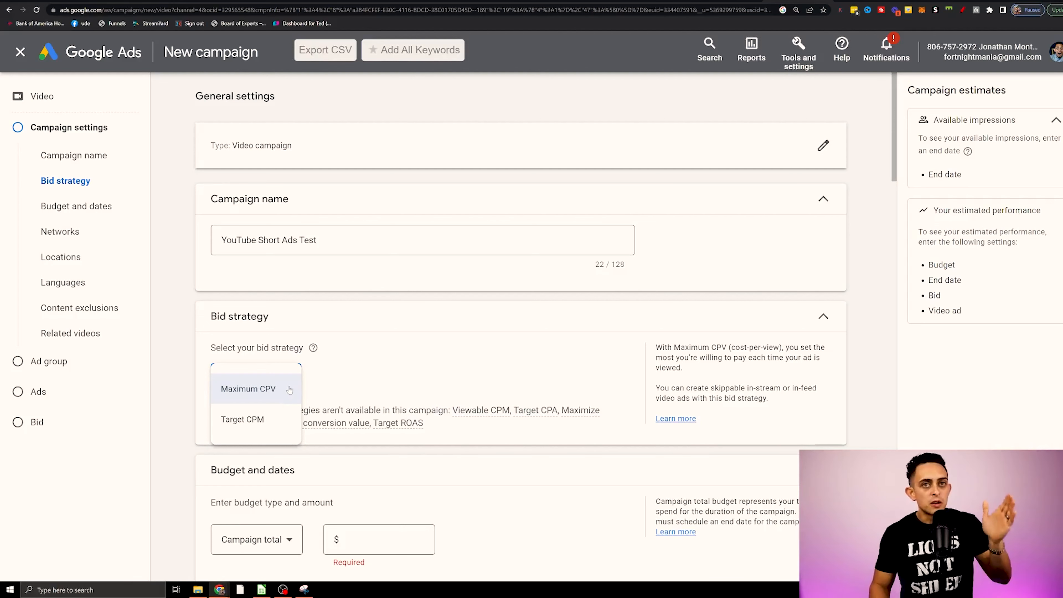
pyautogui.click(265, 394)
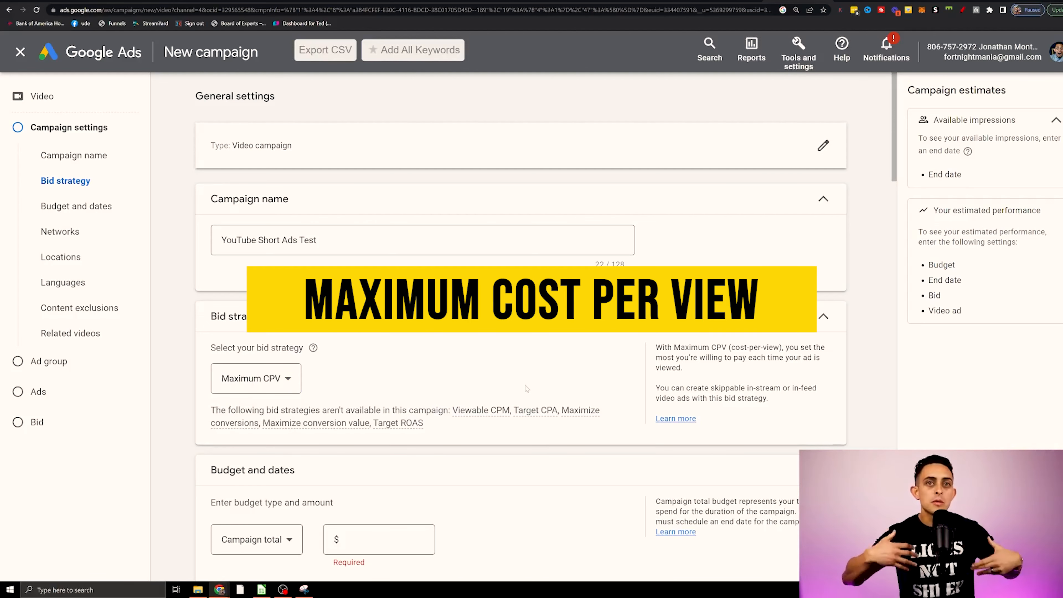
# Switch the budget type to Daily and set the amount to $20.00.
pyautogui.scroll(-4, 527, 388)
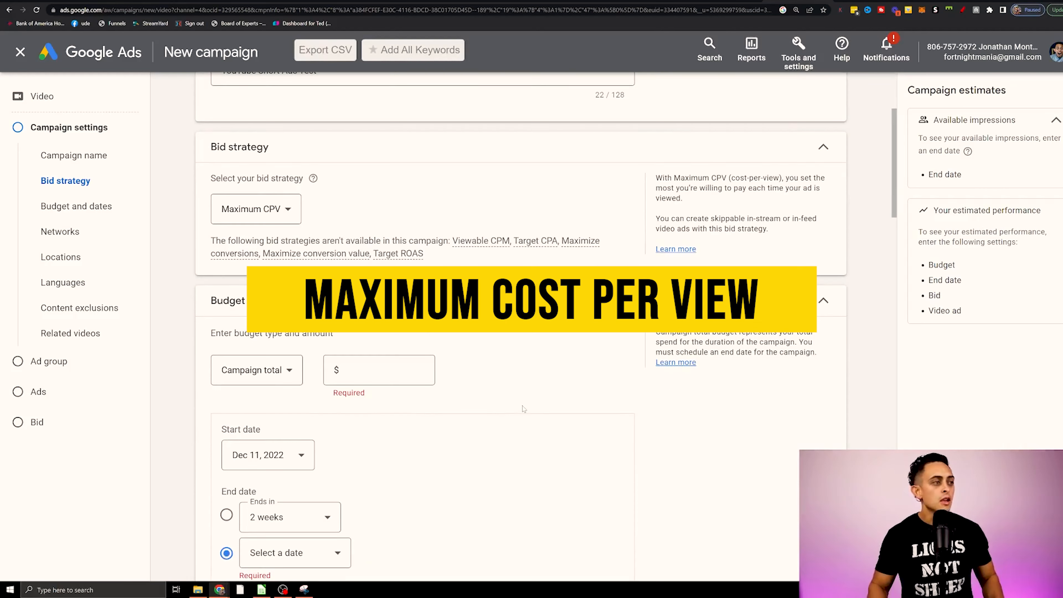
pyautogui.click(268, 372)
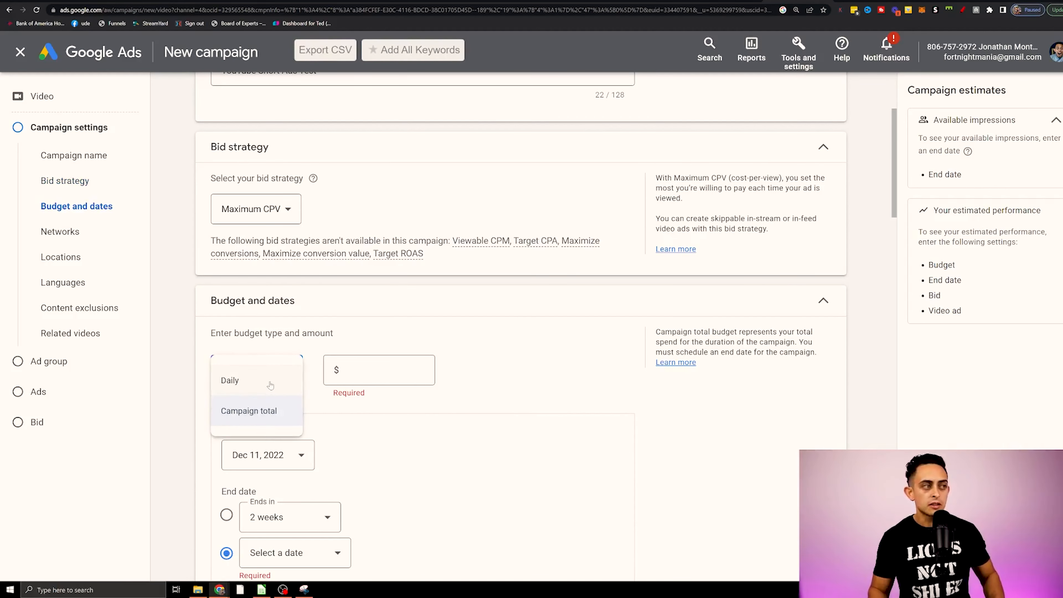
pyautogui.click(271, 387)
pyautogui.write('20.00')
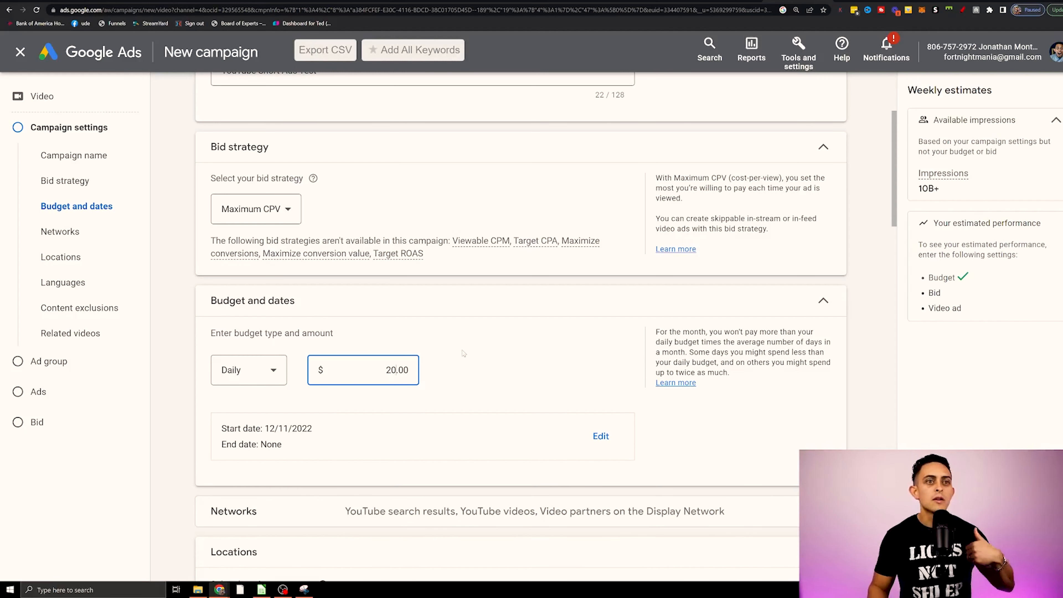
# Exclude Video partners on the Display Network from the networks and set the target location to United States.
pyautogui.click(559, 363)
pyautogui.scroll(-6, 756, 342)
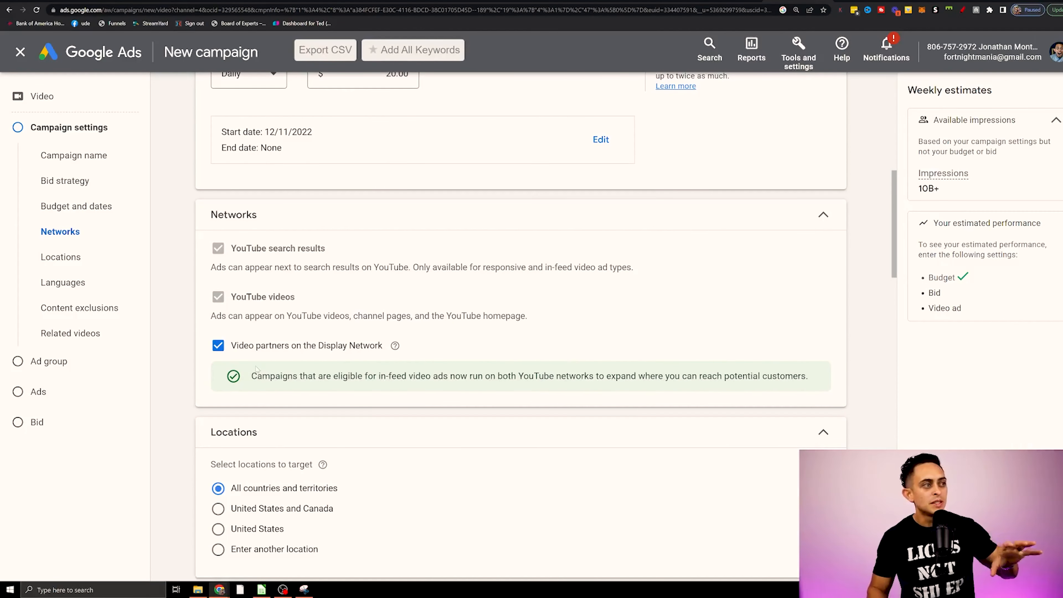
pyautogui.click(257, 348)
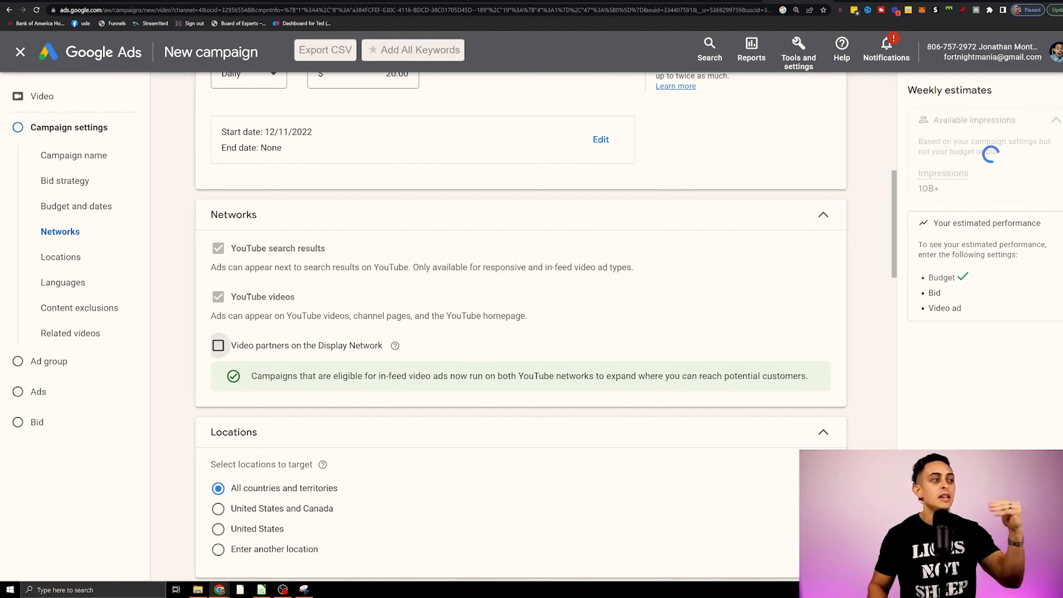
pyautogui.scroll(-3, 375, 340)
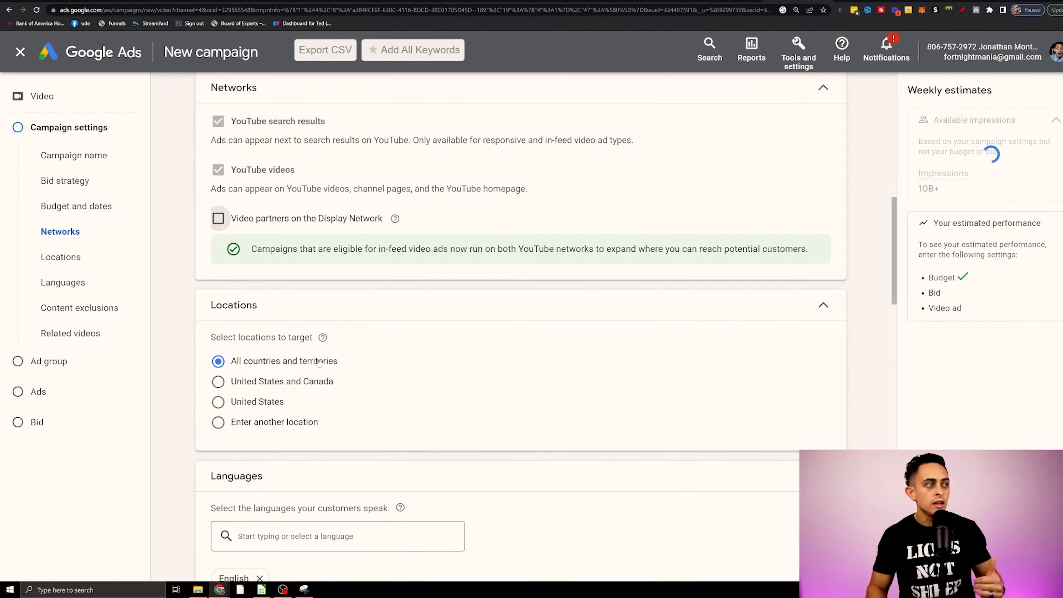
pyautogui.click(264, 406)
# Expand the campaign's additional settings and the Related videos section.
pyautogui.scroll(-4, 497, 388)
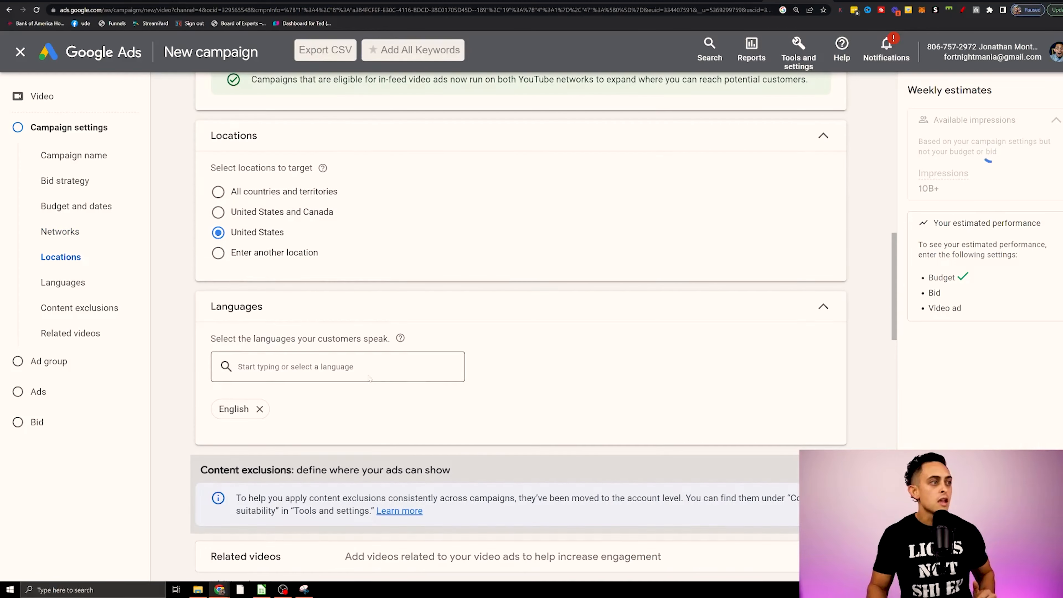
pyautogui.scroll(-6, 269, 401)
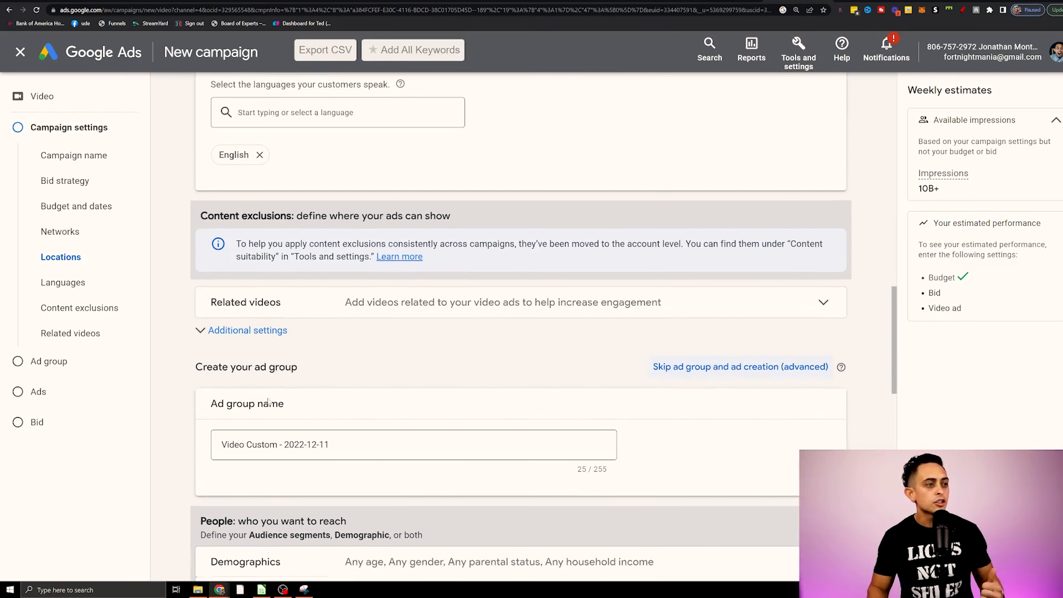
pyautogui.click(458, 331)
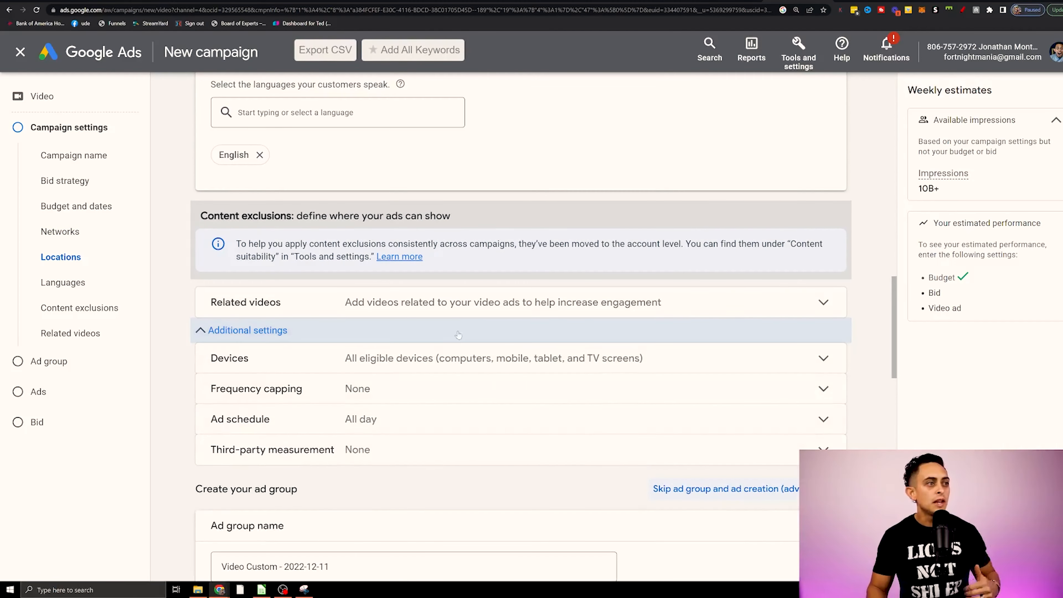
pyautogui.click(460, 312)
pyautogui.scroll(-3, 461, 318)
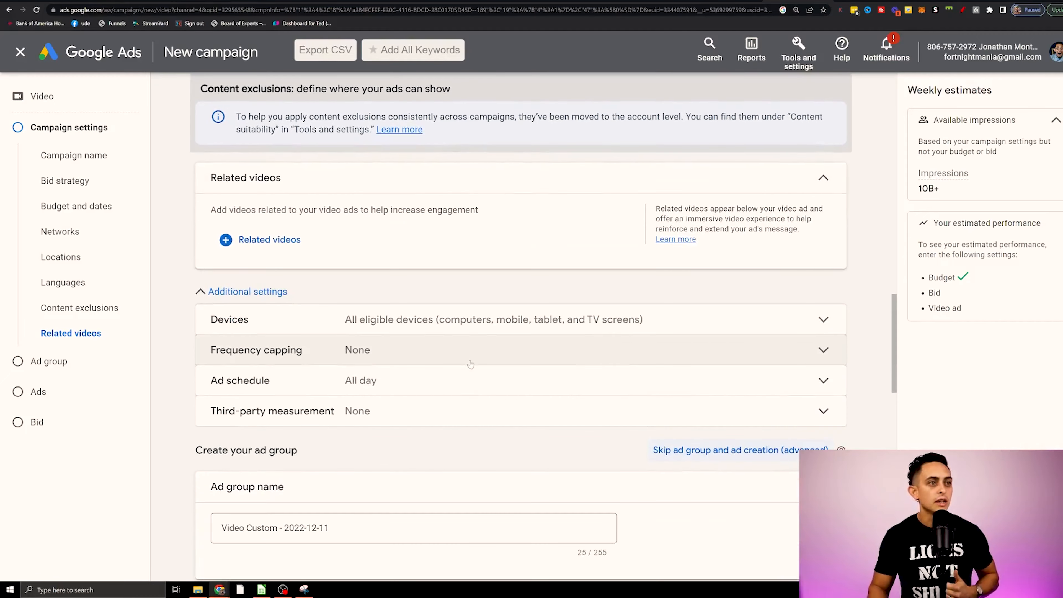
# Set specific device targeting to mobile phones only, excluding TV screens, tablets and computers.
pyautogui.click(423, 320)
pyautogui.scroll(-1, 562, 310)
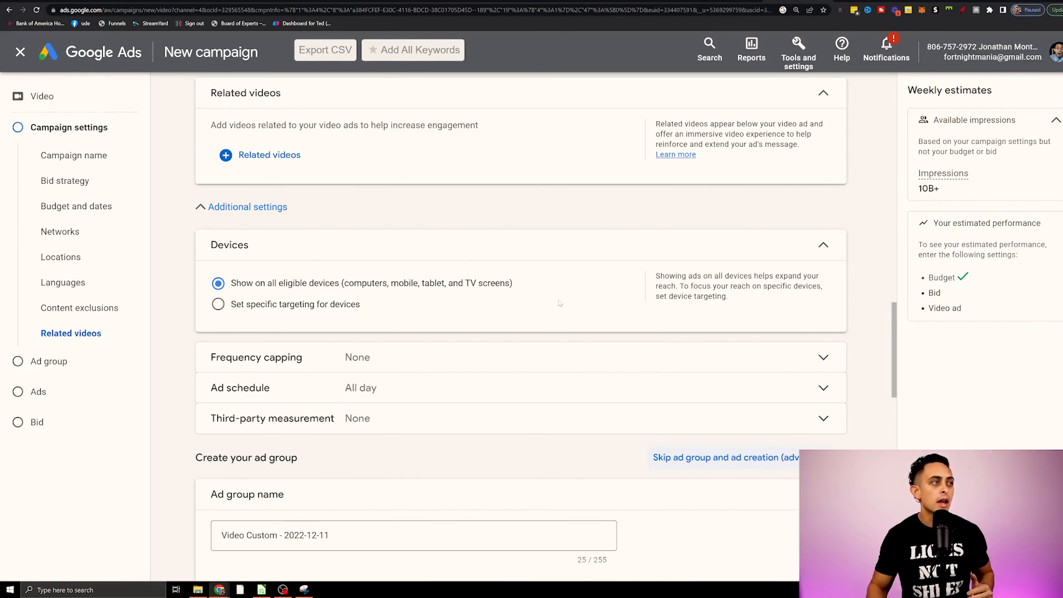
pyautogui.click(302, 305)
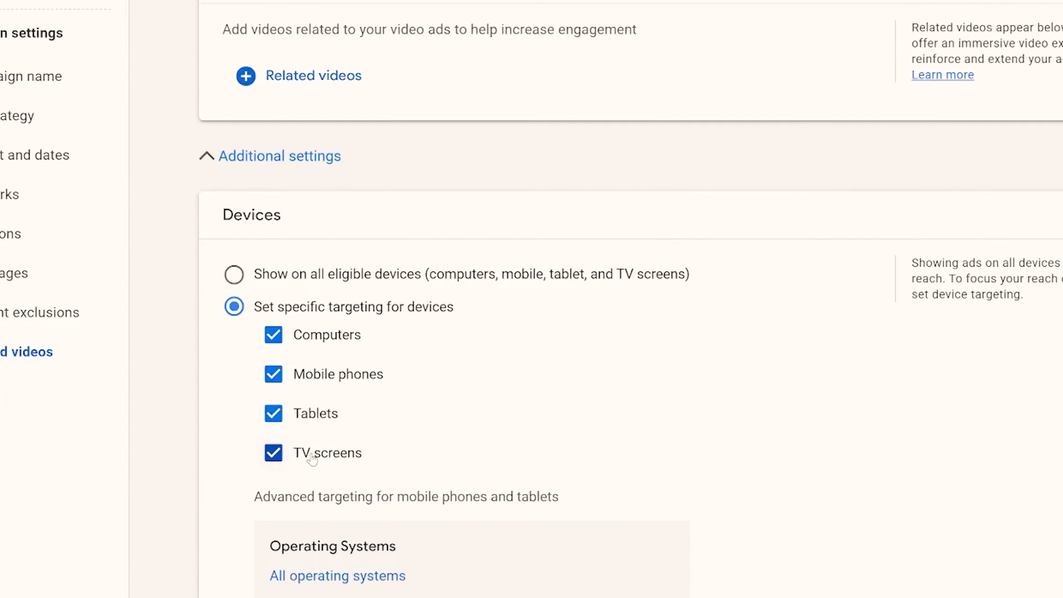
pyautogui.click(312, 459)
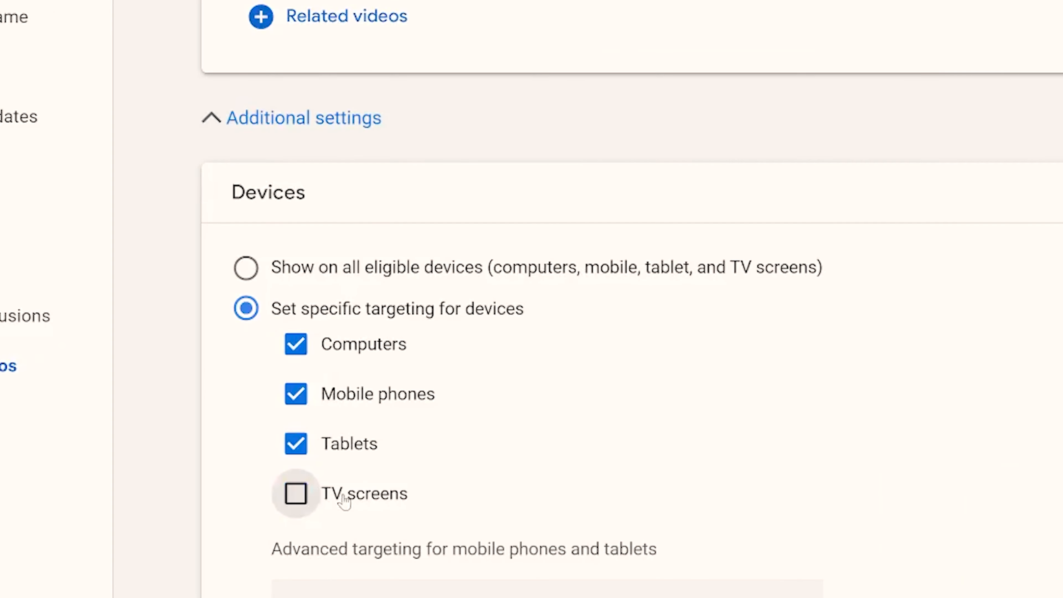
pyautogui.click(321, 425)
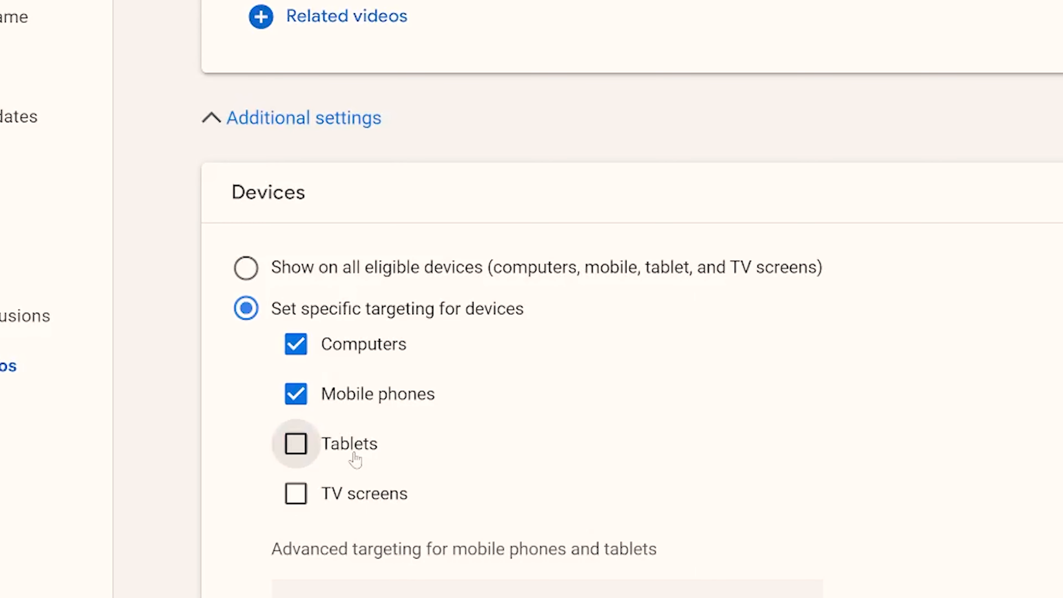
pyautogui.click(339, 344)
# Cap the campaign's view frequency at 2 views per week for the same user.
pyautogui.scroll(-5, 644, 448)
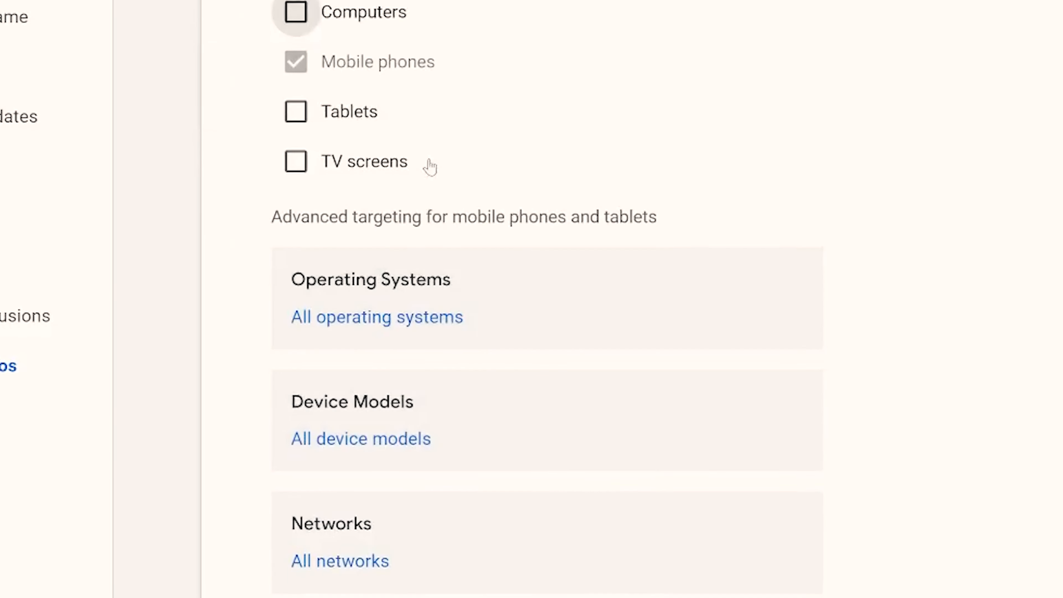
pyautogui.scroll(-5, 694, 331)
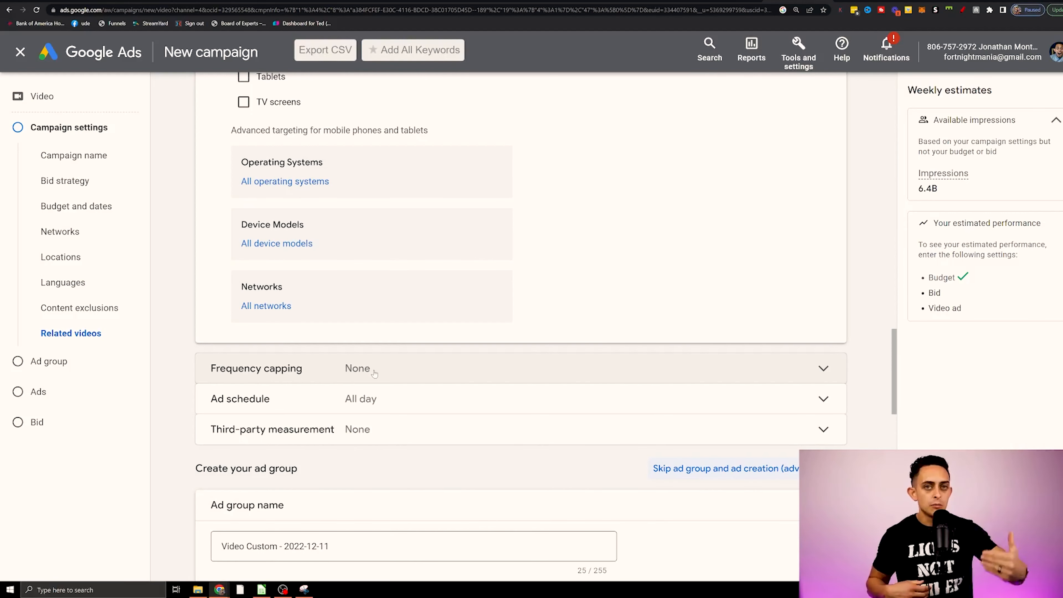
pyautogui.click(375, 369)
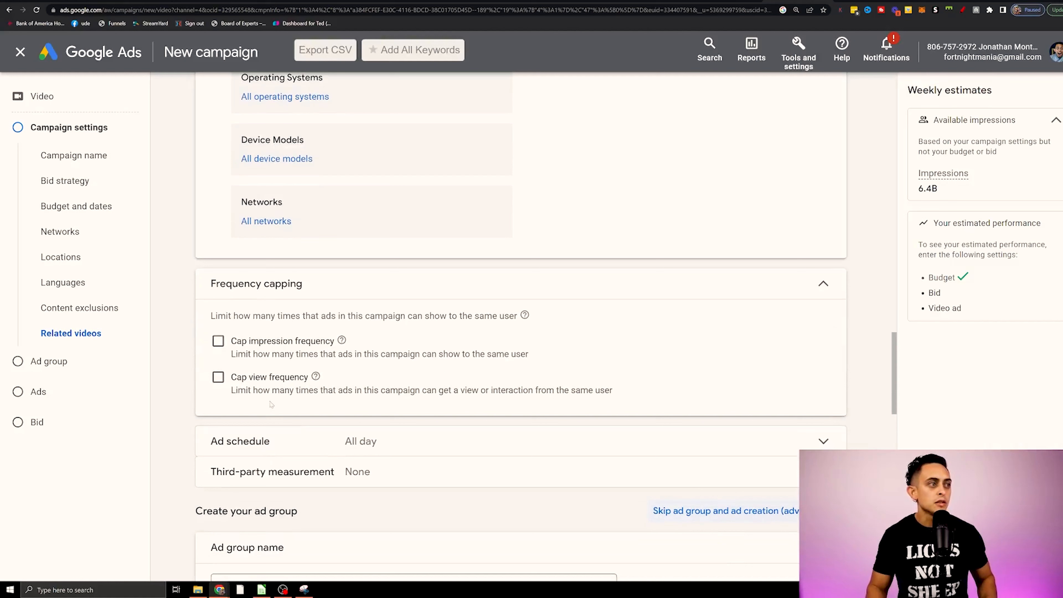
pyautogui.click(219, 377)
pyautogui.scroll(-1, 359, 411)
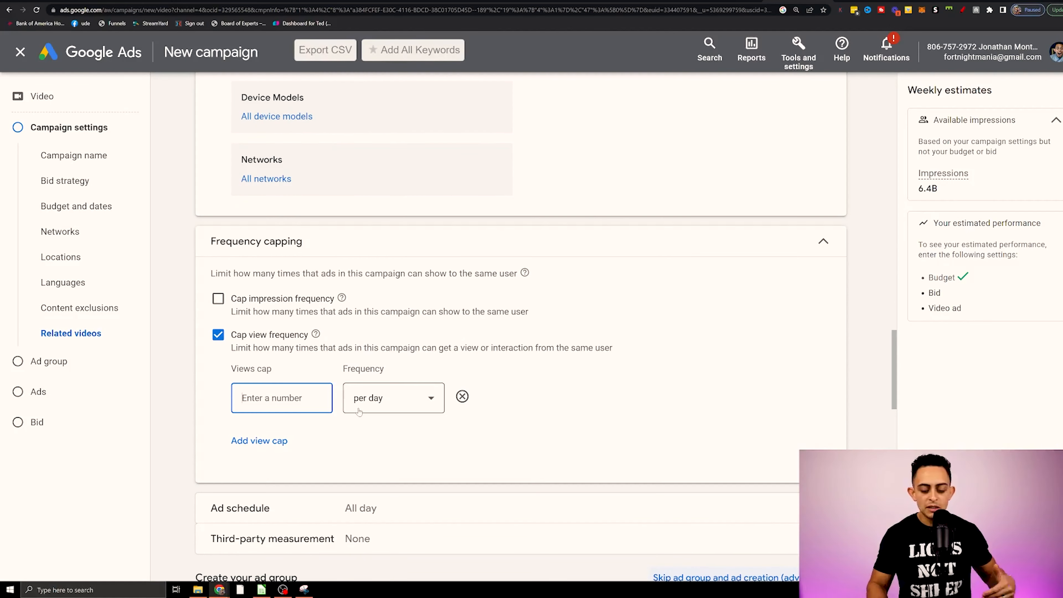
pyautogui.write('2')
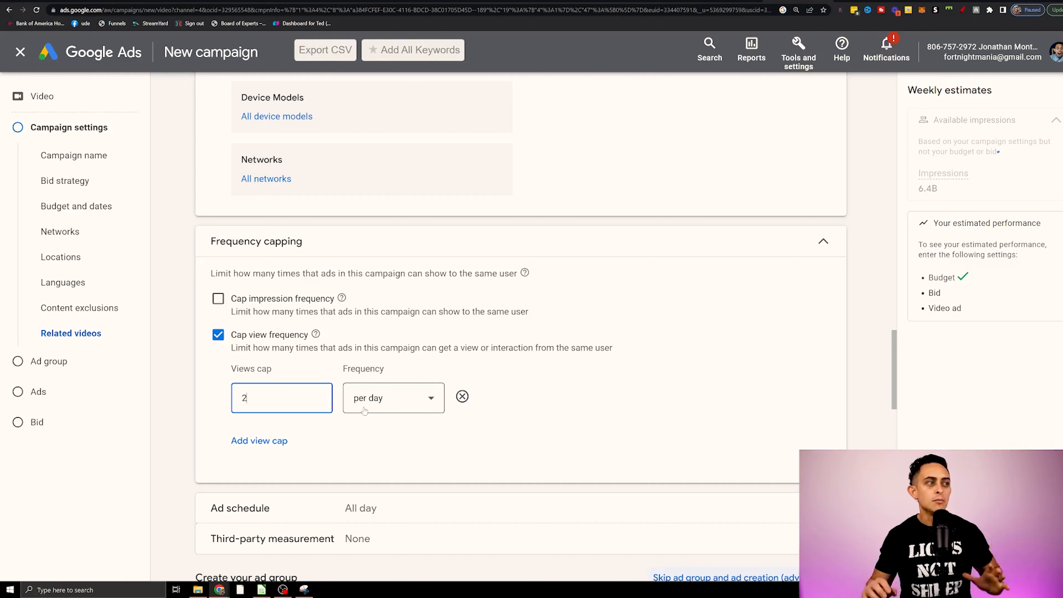
pyautogui.click(365, 409)
pyautogui.click(415, 439)
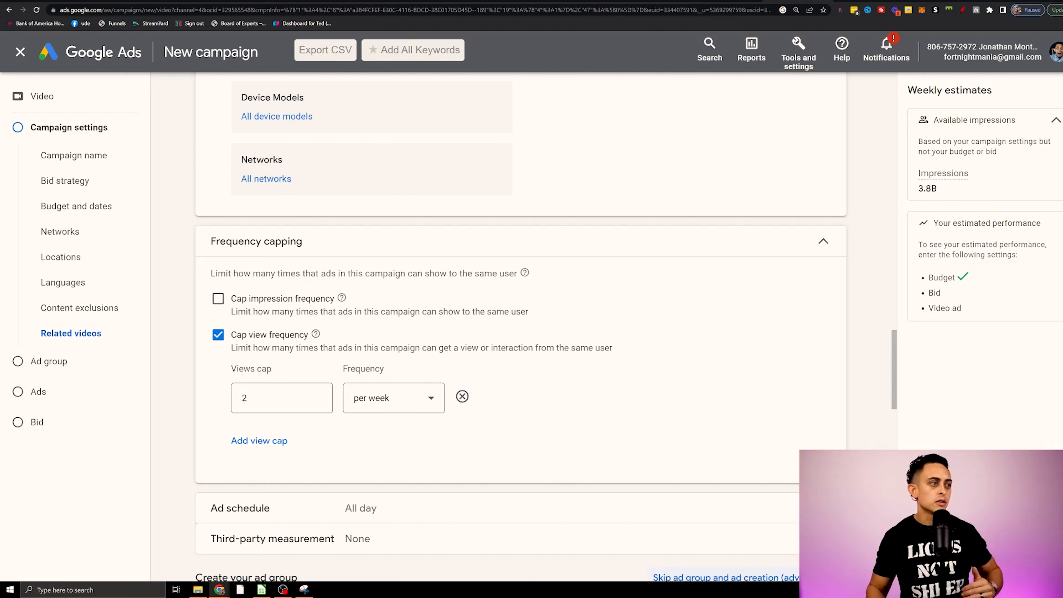
pyautogui.scroll(-7, 418, 348)
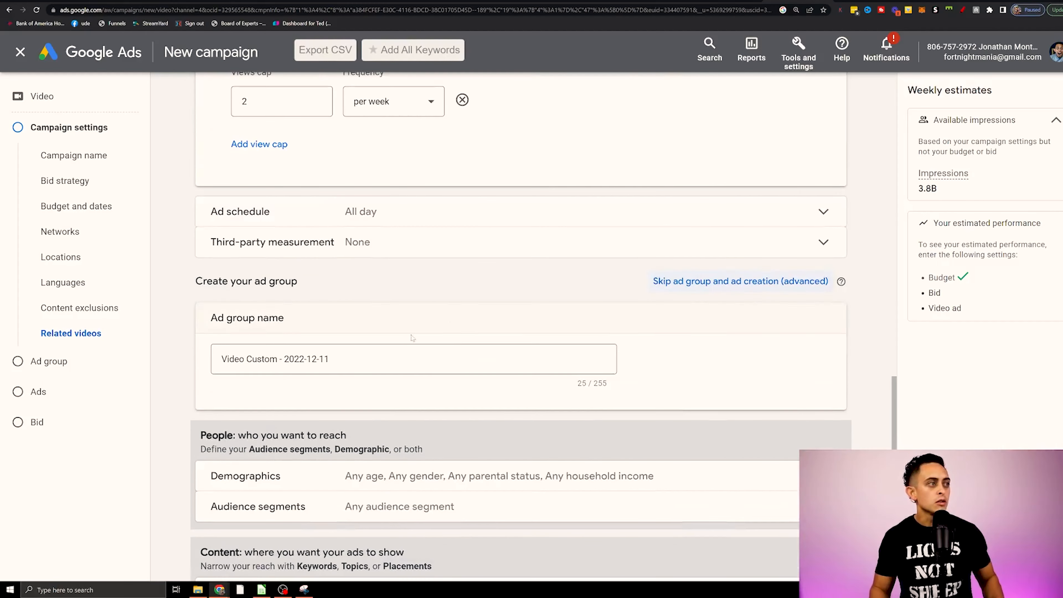
# Name the ad group "YouTube Short Ads".
pyautogui.click(363, 349)
pyautogui.write('YouTube Short Ads')
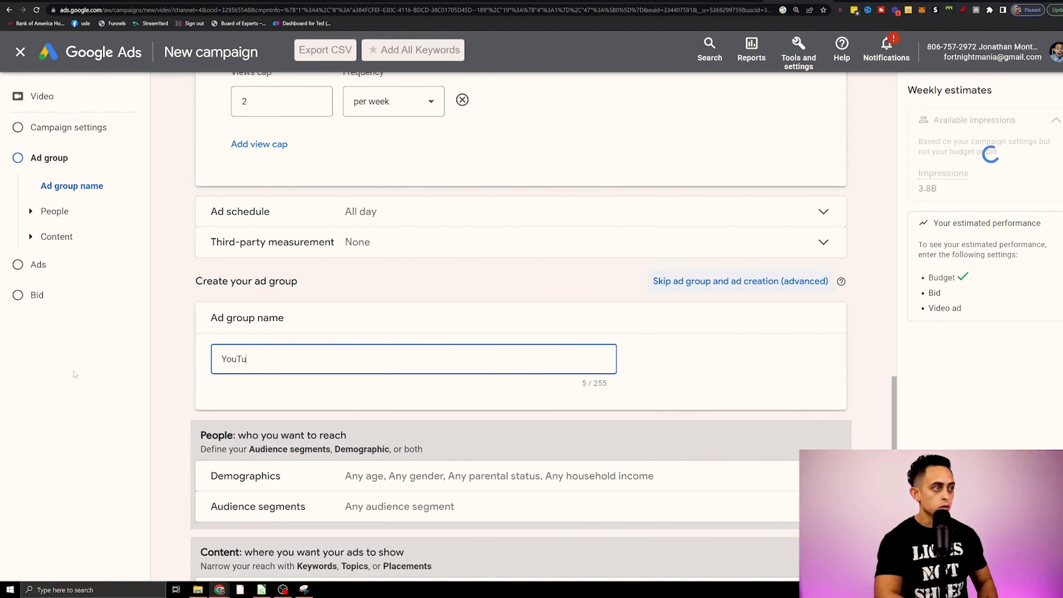
pyautogui.scroll(-4, 472, 342)
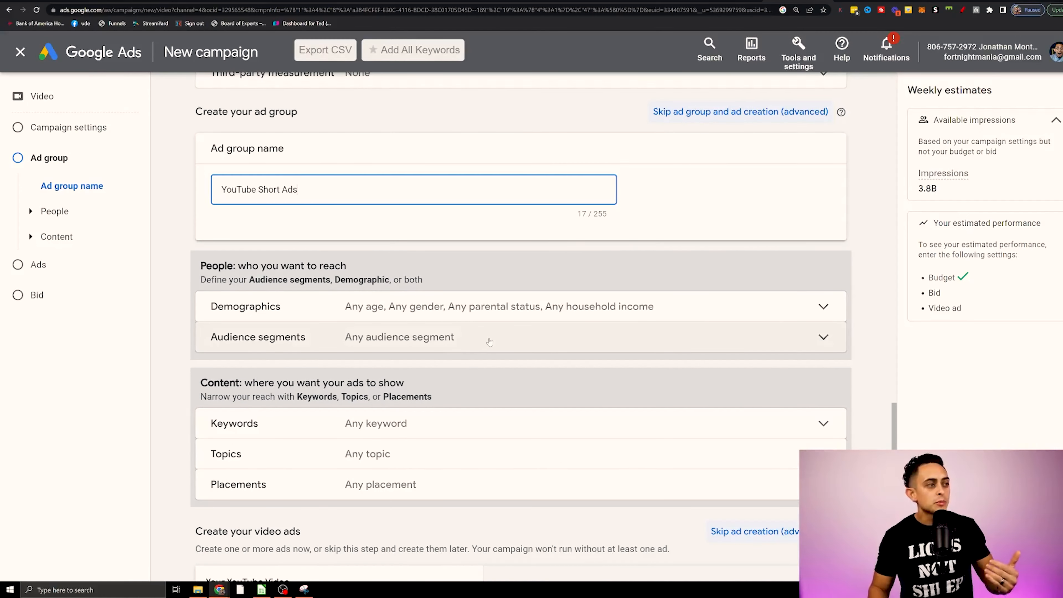
pyautogui.scroll(-2, 482, 341)
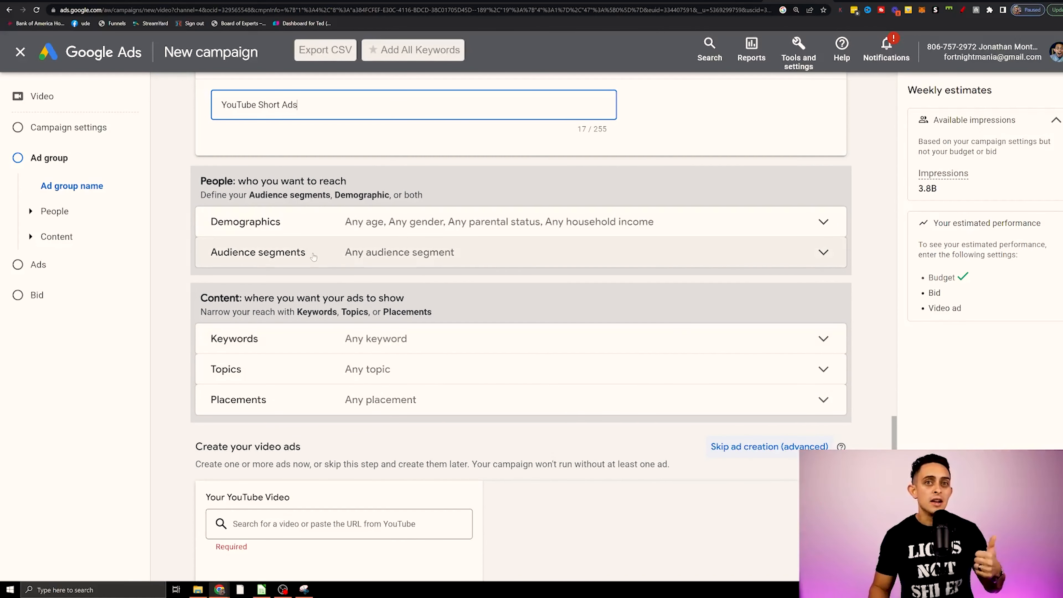
# Circle the ad group's Audience segments and Keywords targeting rows with the red annotation pen.
pyautogui.click(975, 10)
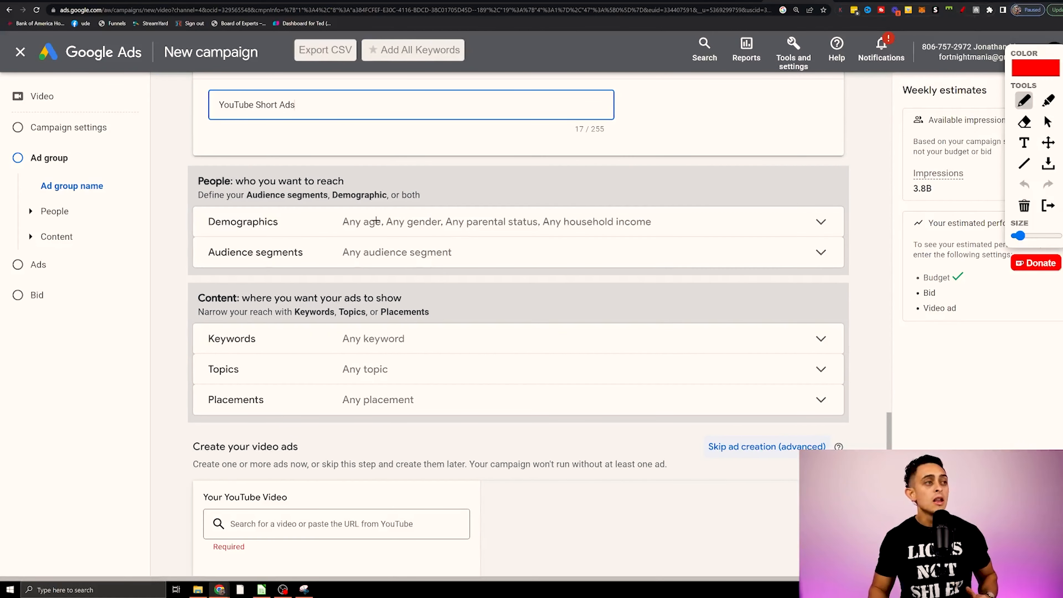
pyautogui.moveTo(204, 264)
pyautogui.mouseDown()
pyautogui.moveTo(532, 235)
pyautogui.moveTo(194, 241)
pyautogui.moveTo(311, 273)
pyautogui.mouseUp()
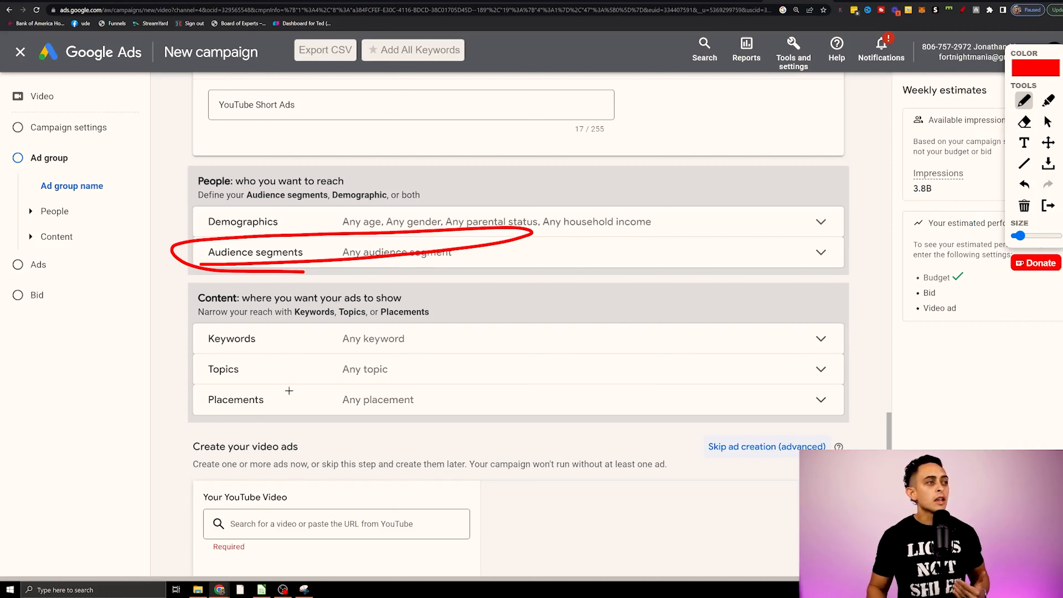
pyautogui.moveTo(195, 353)
pyautogui.mouseDown()
pyautogui.moveTo(448, 335)
pyautogui.moveTo(180, 345)
pyautogui.mouseUp()
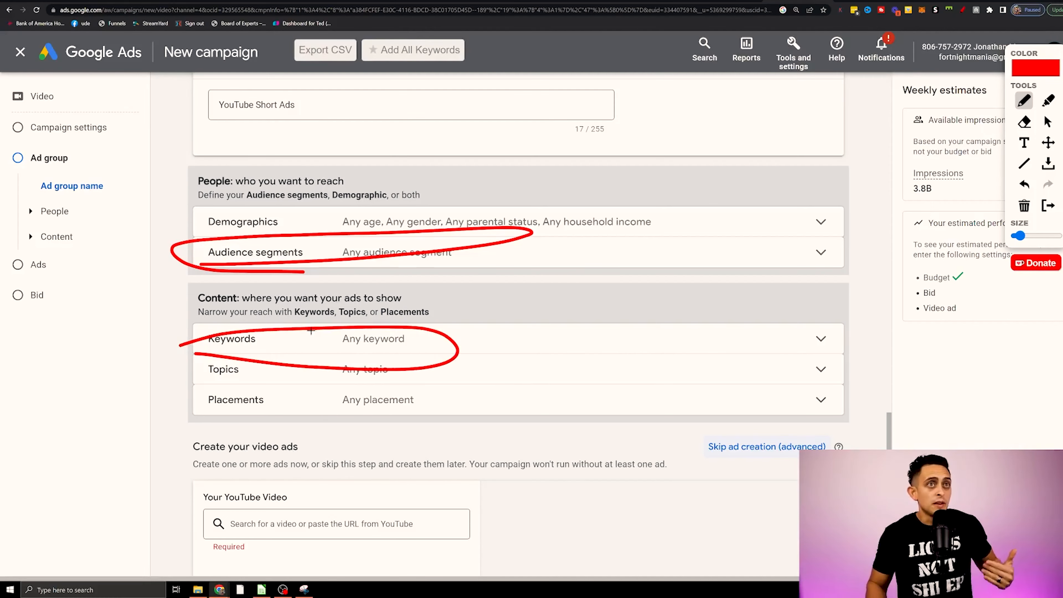
# Switch to YouTube and search for "how to start affiliate marketing".
pyautogui.click(975, 2)
pyautogui.click(291, 56)
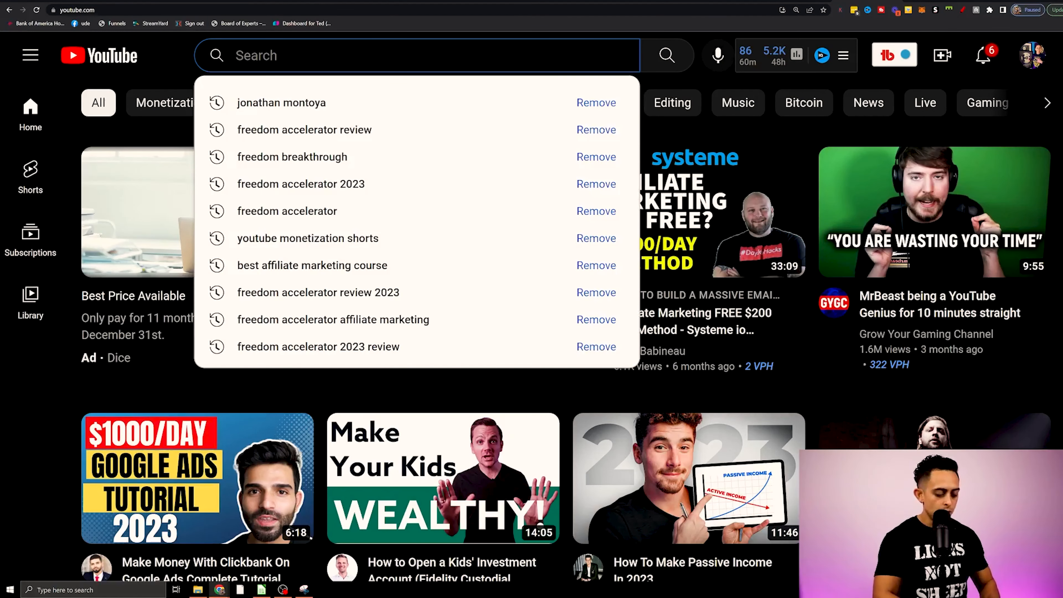
pyautogui.write('how to start a')
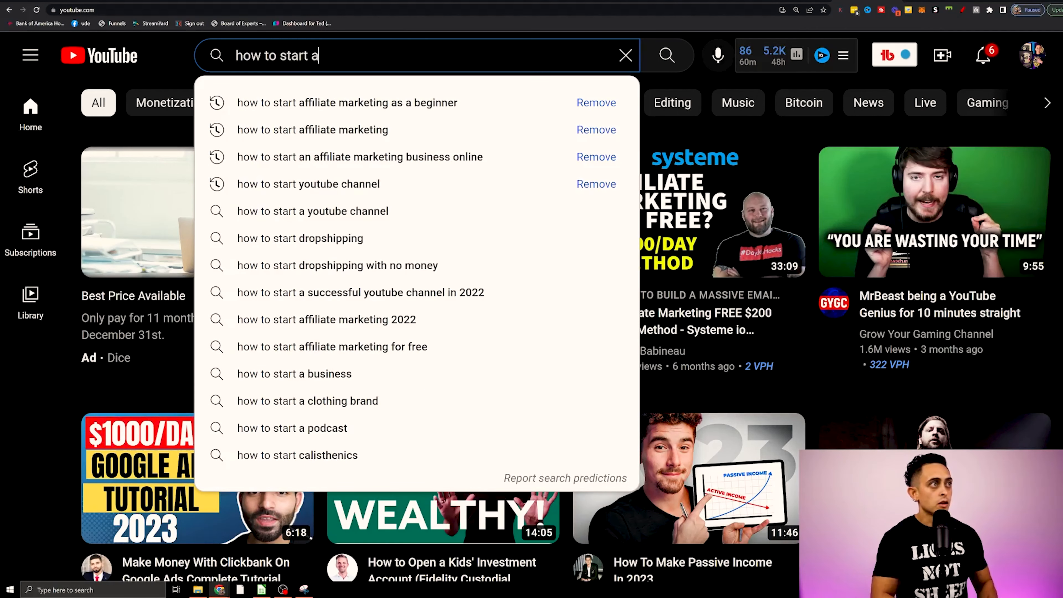
pyautogui.write('ff')
pyautogui.press('Down')
pyautogui.press('Down')
pyautogui.press('Return')
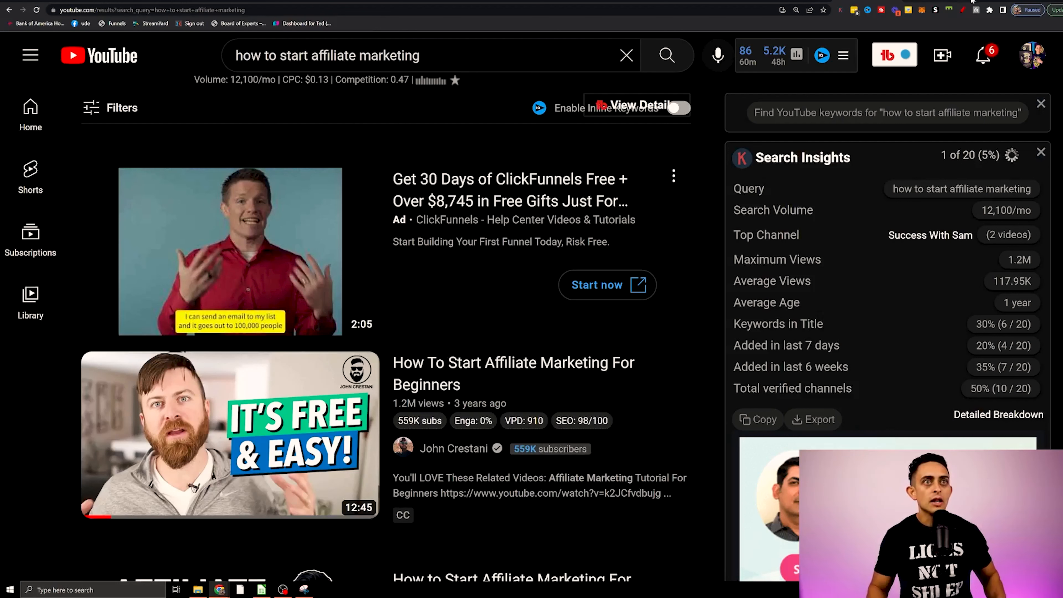
# Mark the sponsored ClickFunnels result and the search phrase with the annotation pen.
pyautogui.click(962, 10)
pyautogui.moveTo(420, 206)
pyautogui.mouseDown()
pyautogui.moveTo(382, 221)
pyautogui.moveTo(427, 211)
pyautogui.mouseUp()
pyautogui.moveTo(441, 36)
pyautogui.mouseDown()
pyautogui.moveTo(230, 34)
pyautogui.moveTo(339, 82)
pyautogui.moveTo(444, 37)
pyautogui.mouseUp()
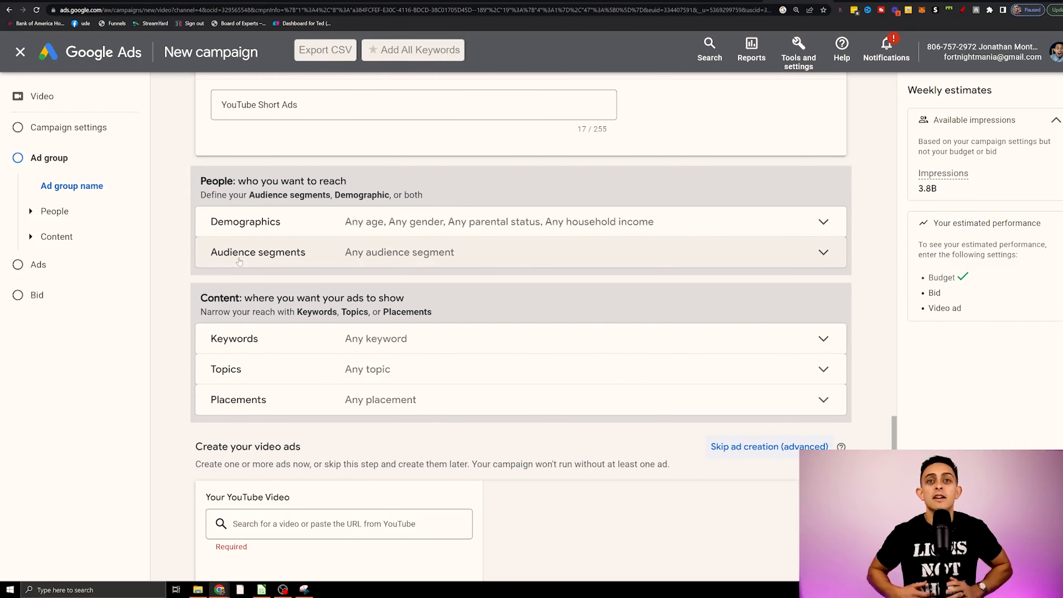
# Draw a red frame around the People and Content targeting sections of the ad group in Google Ads.
pyautogui.hotkey('alt', 'd')
pyautogui.moveTo(184, 162)
pyautogui.mouseDown()
pyautogui.moveTo(746, 171)
pyautogui.moveTo(845, 386)
pyautogui.moveTo(588, 426)
pyautogui.mouseUp()
pyautogui.moveTo(289, 410)
pyautogui.mouseDown()
pyautogui.moveTo(187, 234)
pyautogui.moveTo(182, 171)
pyautogui.mouseUp()
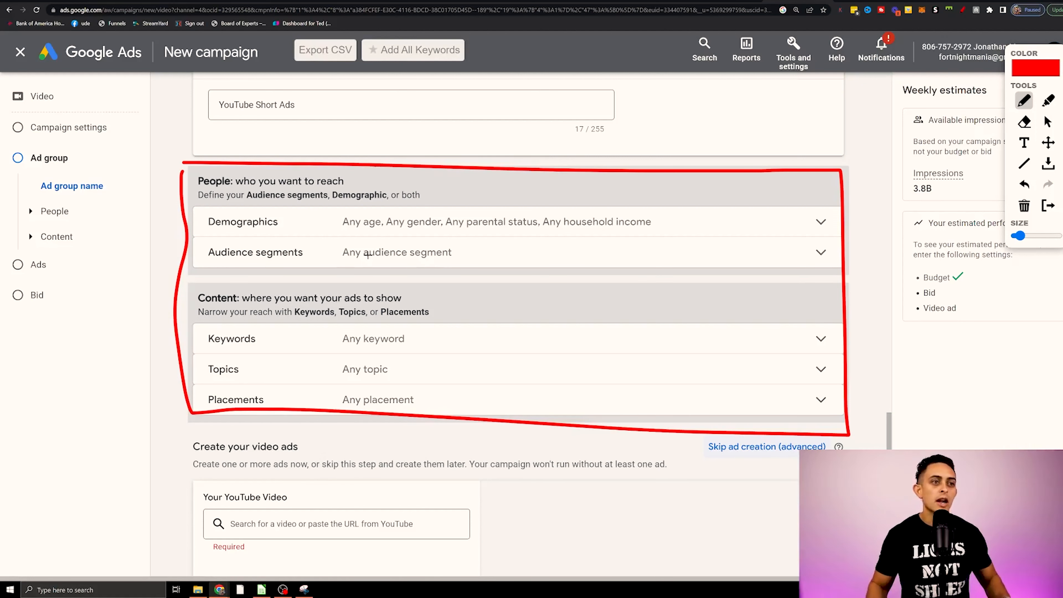
# Open the Shorts list of the Passive Income Lifestyles channel on YouTube and look through its recent uploads.
pyautogui.scroll(-3, 487, 437)
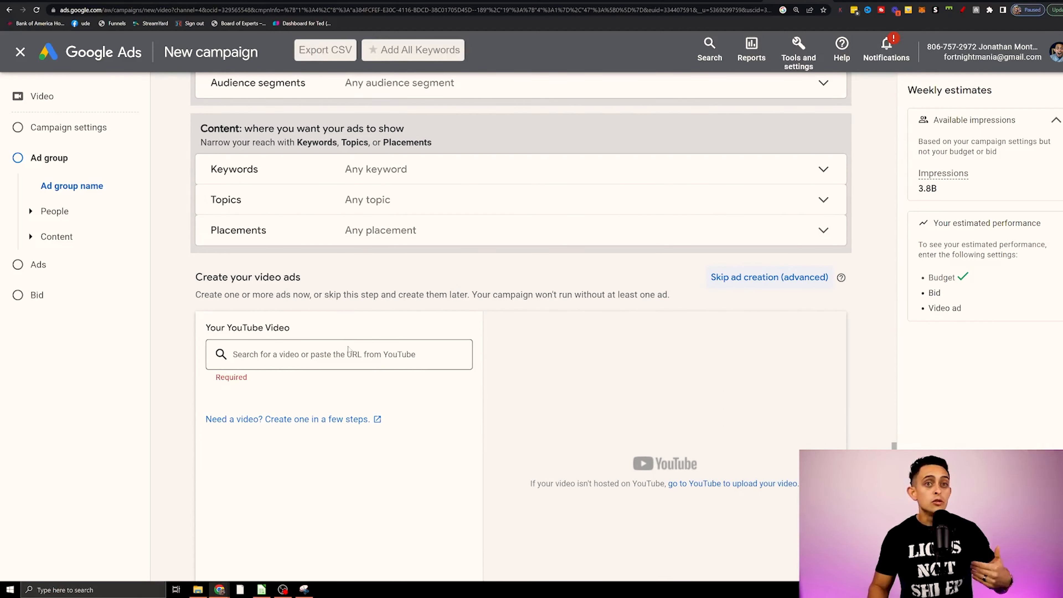
pyautogui.scroll(-1, 356, 350)
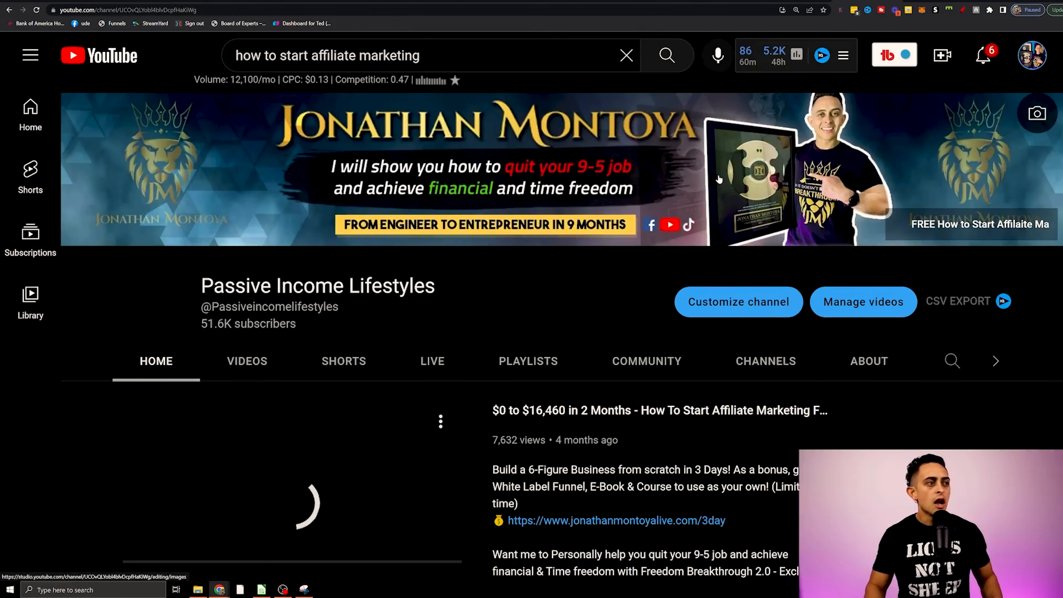
pyautogui.click(343, 361)
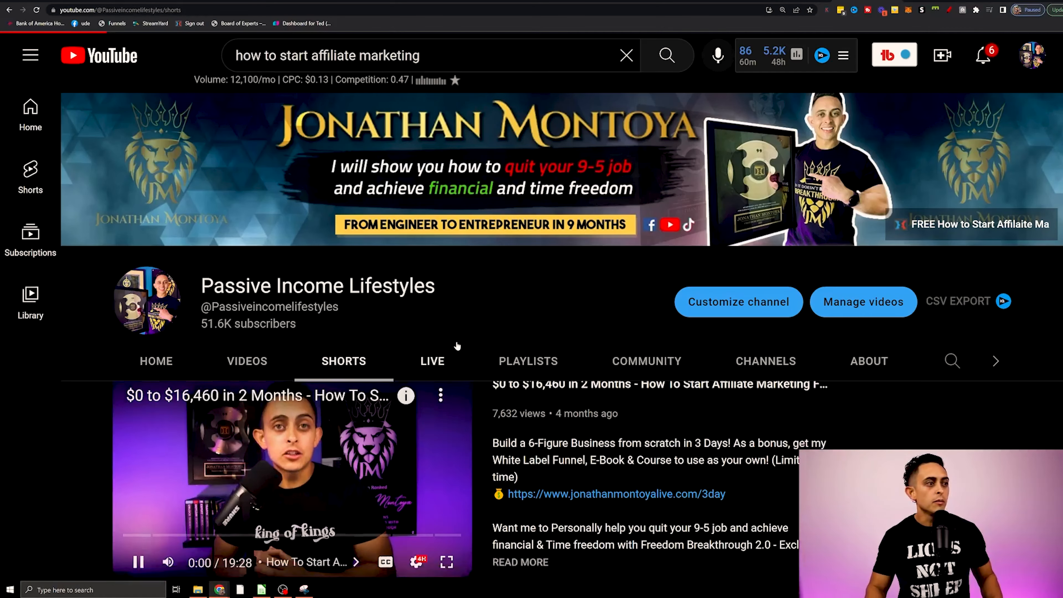
pyautogui.scroll(-5, 353, 375)
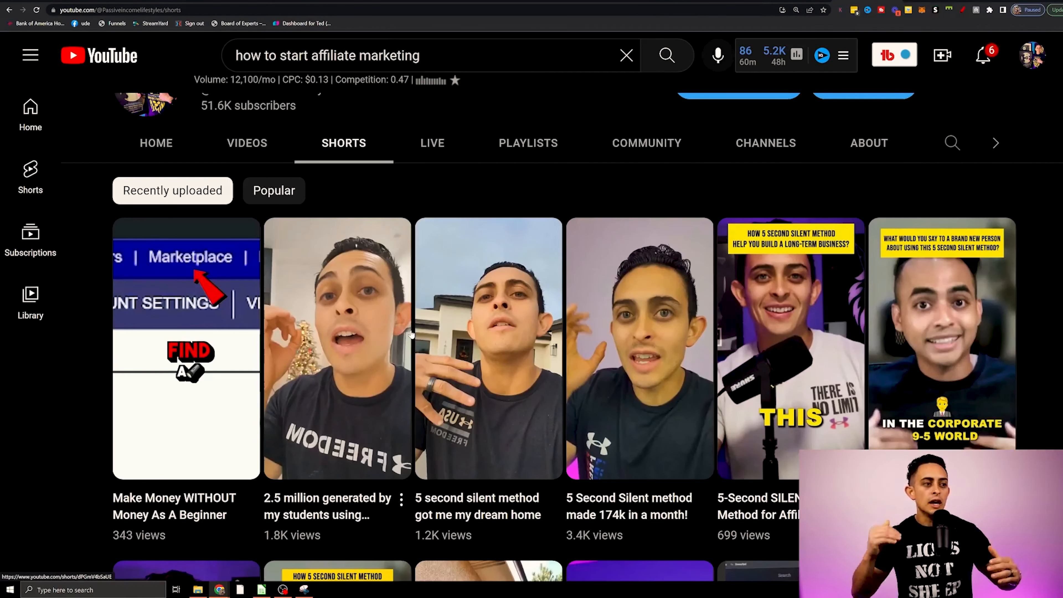
pyautogui.scroll(-2, 412, 334)
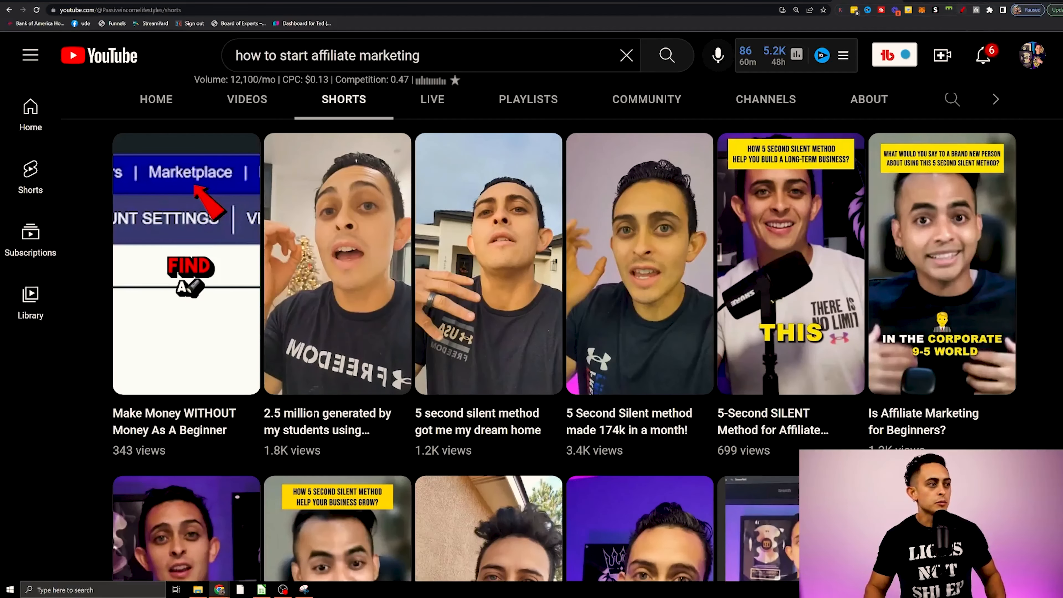
# Circle the titles of the second, third and fourth Shorts in red with the annotation pen.
pyautogui.click(962, 9)
pyautogui.moveTo(322, 393)
pyautogui.mouseDown()
pyautogui.moveTo(232, 410)
pyautogui.moveTo(364, 460)
pyautogui.moveTo(278, 396)
pyautogui.mouseUp()
pyautogui.moveTo(427, 398)
pyautogui.mouseDown()
pyautogui.moveTo(470, 394)
pyautogui.moveTo(477, 475)
pyautogui.moveTo(538, 426)
pyautogui.moveTo(603, 394)
pyautogui.moveTo(531, 456)
pyautogui.moveTo(707, 418)
pyautogui.moveTo(590, 398)
pyautogui.mouseUp()
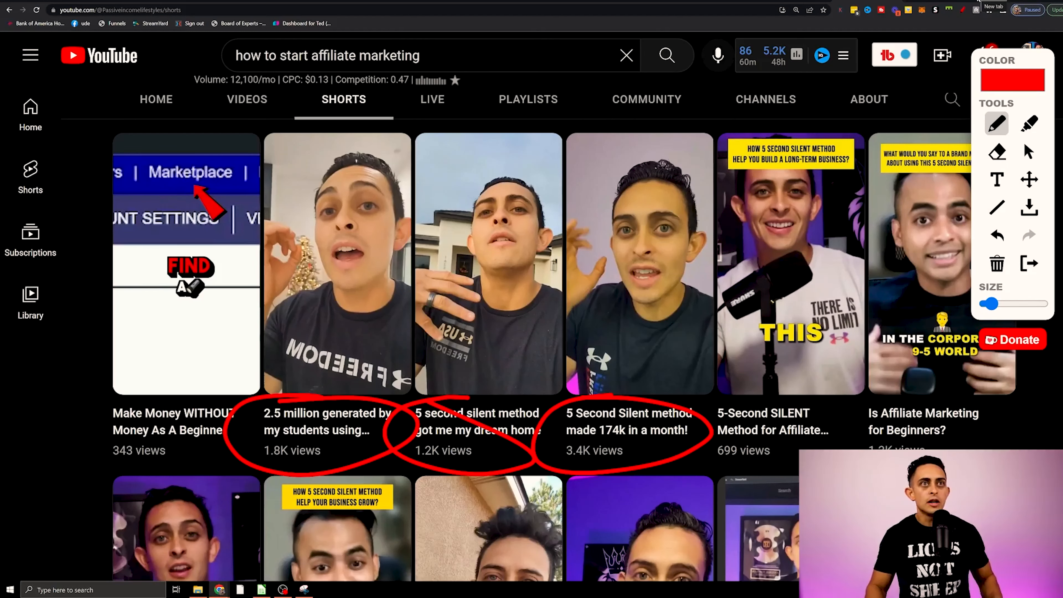
# Open the webinar registration page at gimmefreedom.com/silent in a new tab and view its available session dates.
pyautogui.hotkey('ctrl', 't')
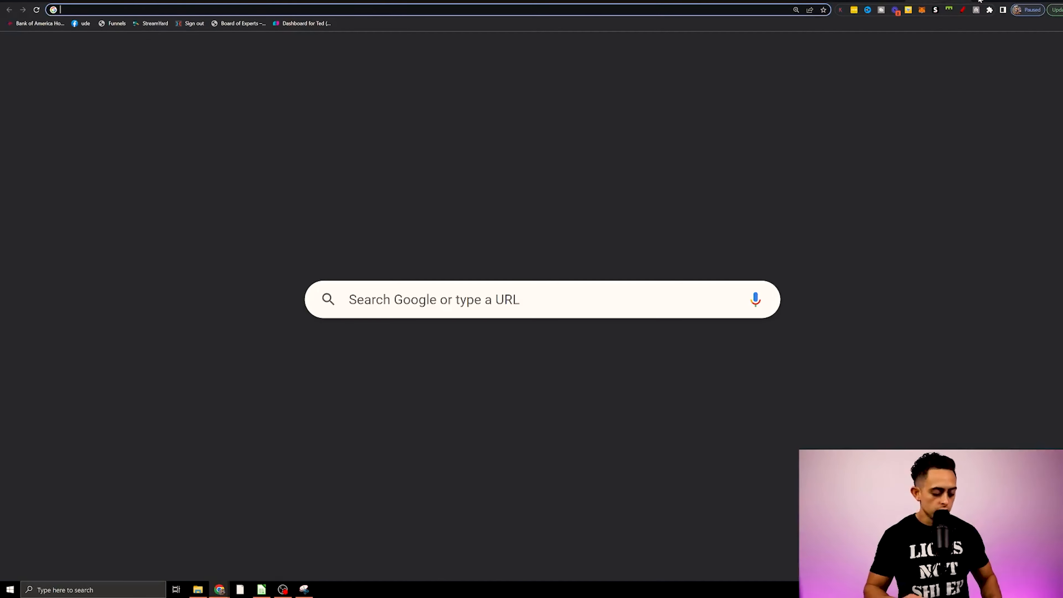
pyautogui.write('gimmefreedom.com/silent')
pyautogui.press('Return')
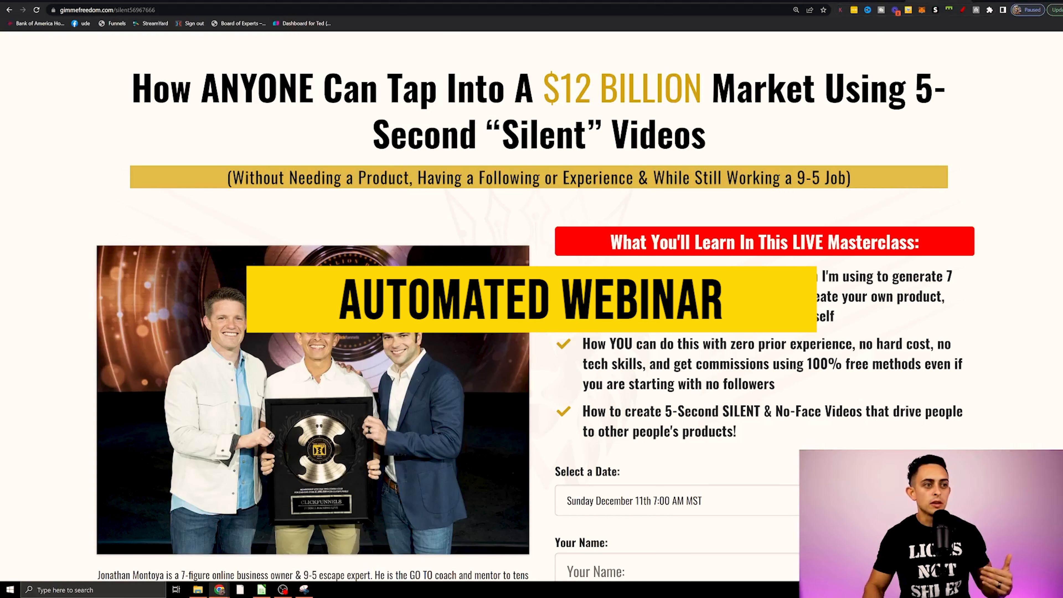
pyautogui.scroll(-3, 717, 378)
pyautogui.click(717, 374)
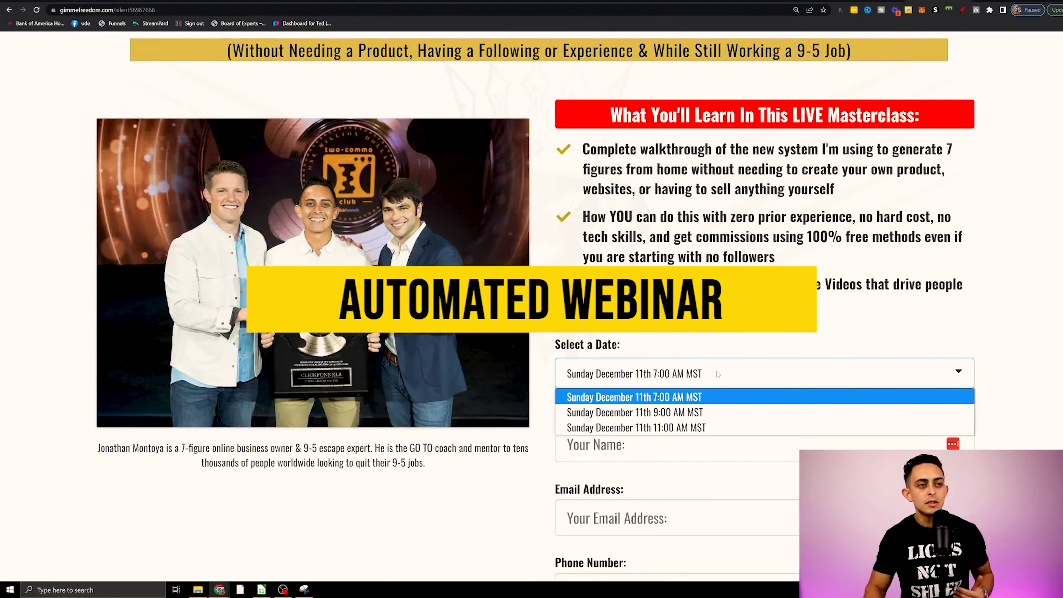
pyautogui.click(732, 339)
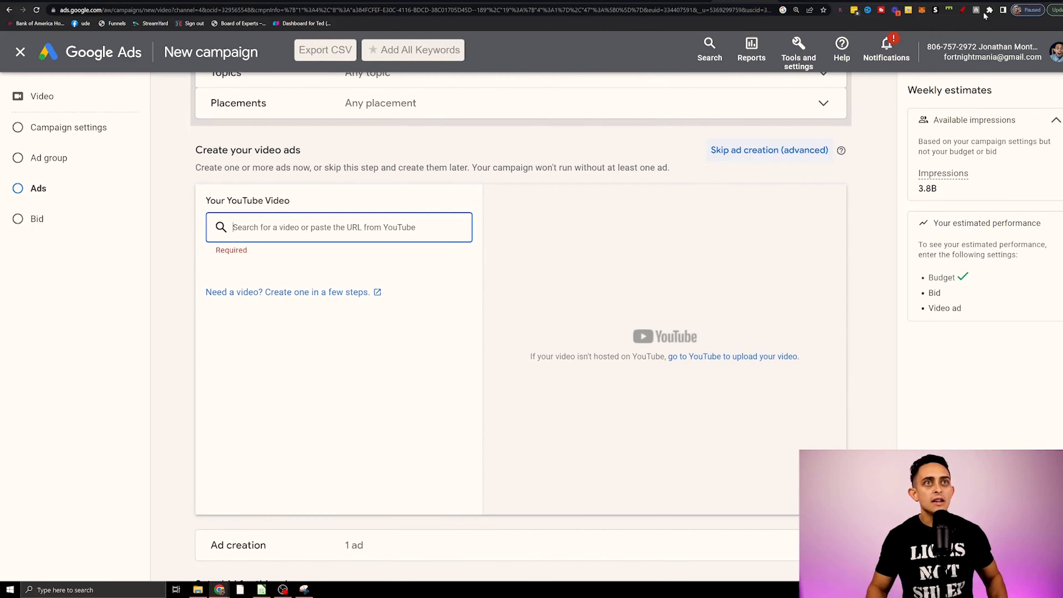
# Mark the YouTube video area of the ad creation section in Google Ads with the annotation pen.
pyautogui.click(963, 10)
pyautogui.moveTo(327, 187)
pyautogui.mouseDown()
pyautogui.moveTo(171, 211)
pyautogui.moveTo(353, 396)
pyautogui.mouseUp()
pyautogui.moveTo(530, 282); pyautogui.dragTo(278, 191)
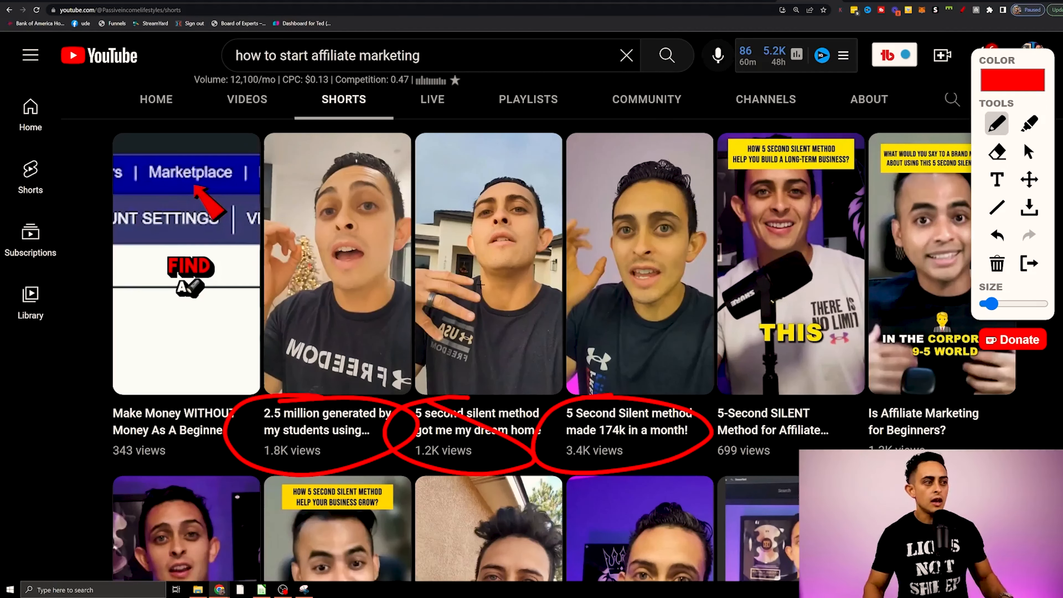
# Open the Short "5 Second Silent method made 174k in a month!" on YouTube and copy its URL.
pyautogui.press('Escape')
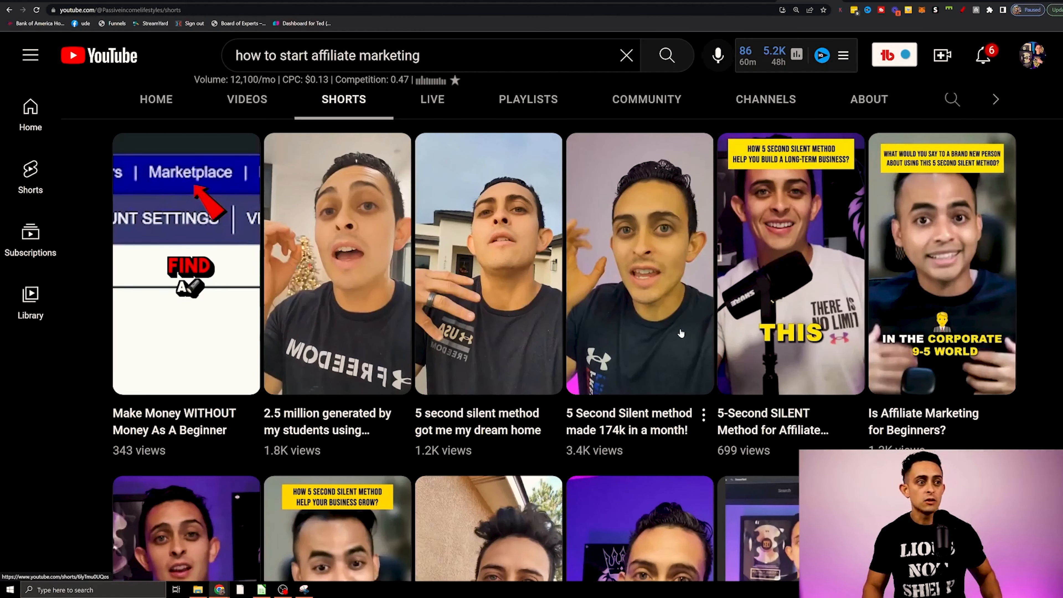
pyautogui.click(640, 323)
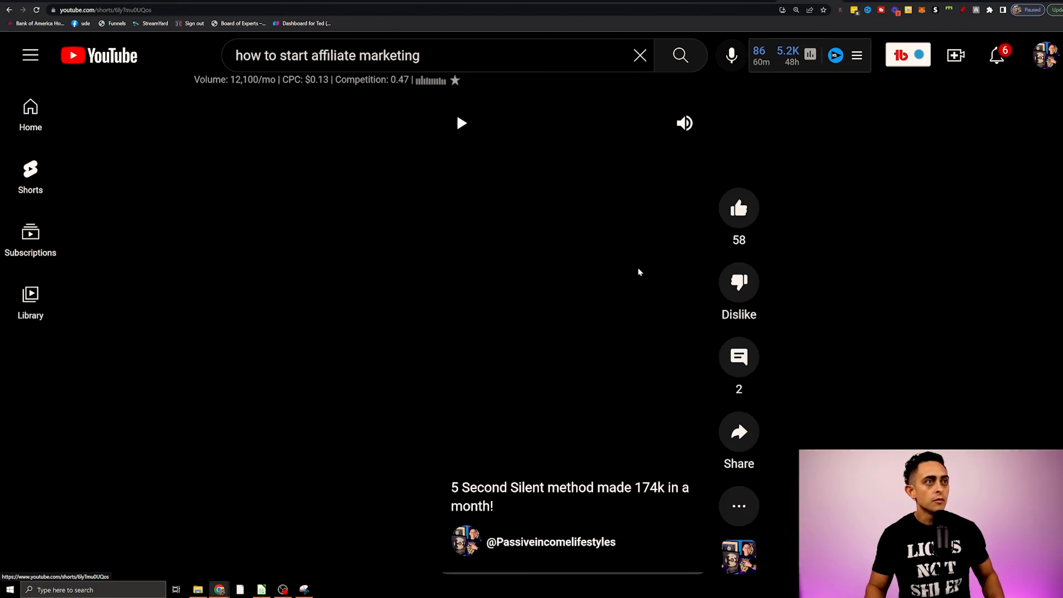
pyautogui.click(461, 125)
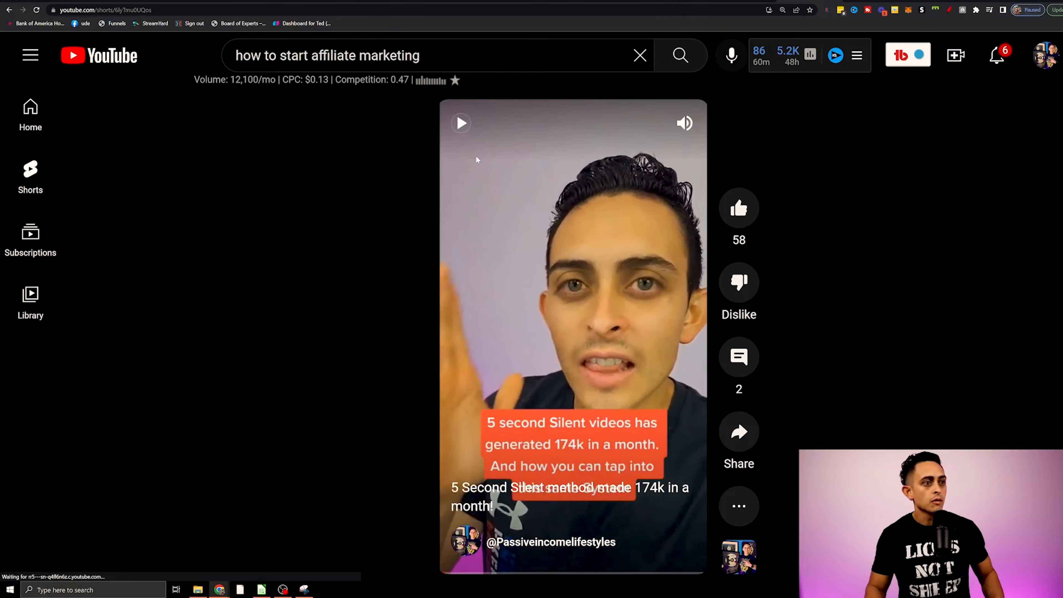
pyautogui.tripleClick(161, 10)
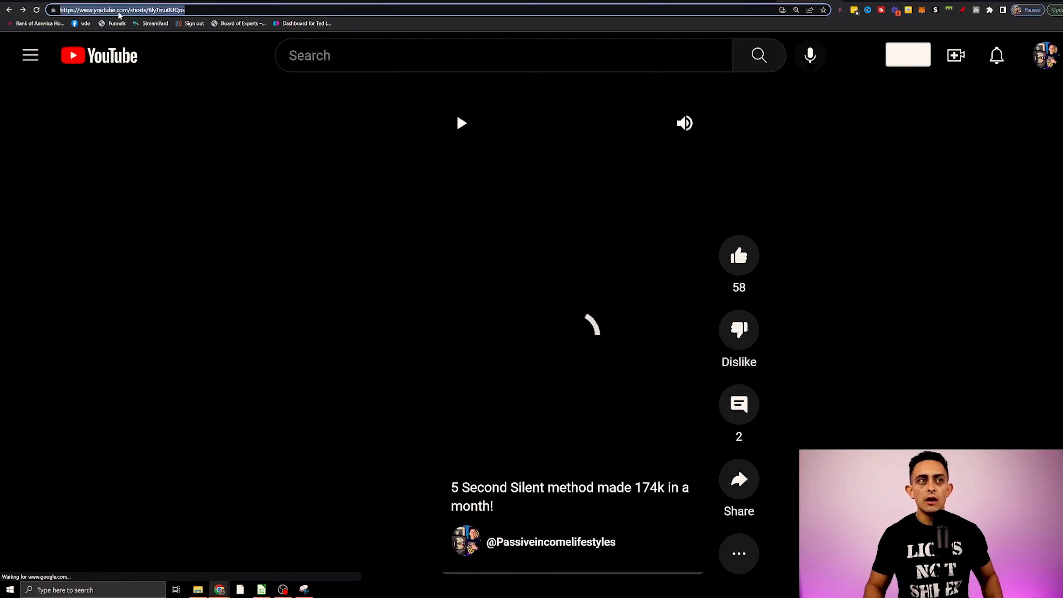
pyautogui.click(157, 9)
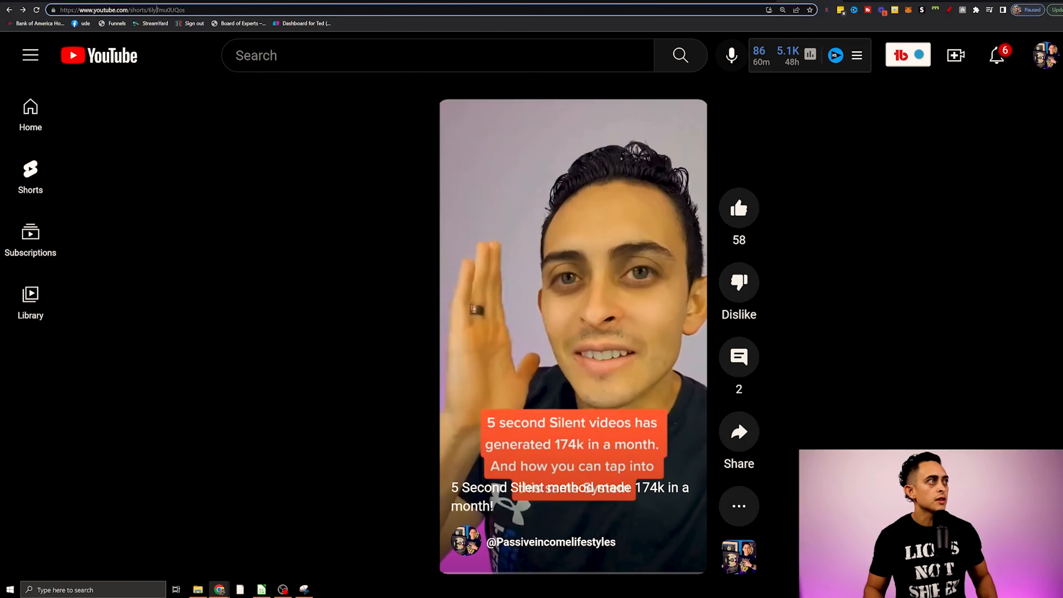
pyautogui.moveTo(128, 9); pyautogui.dragTo(186, 9)
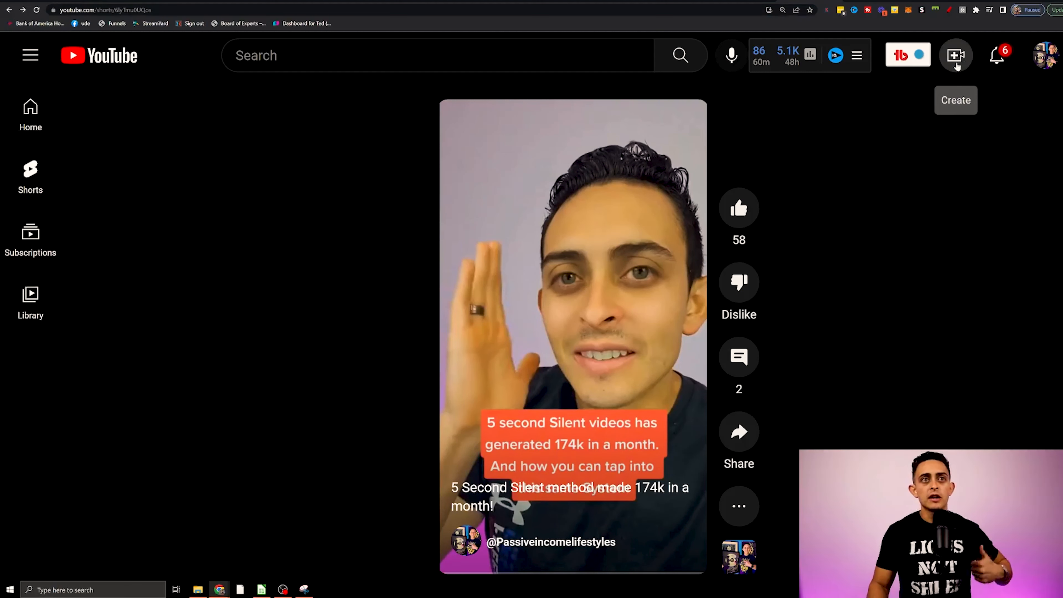
pyautogui.click(964, 65)
pyautogui.click(906, 106)
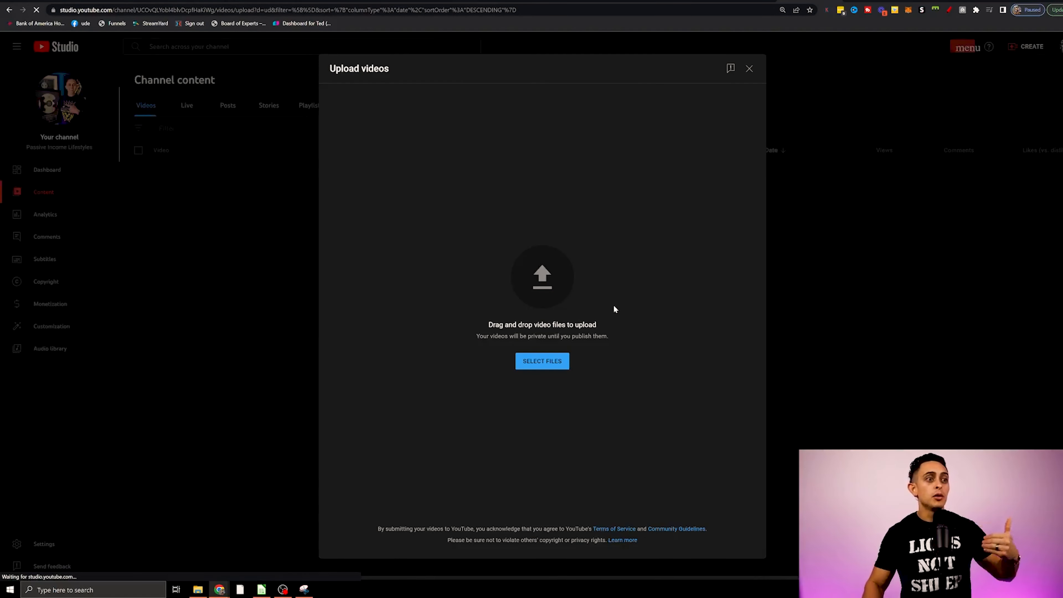
pyautogui.click(539, 362)
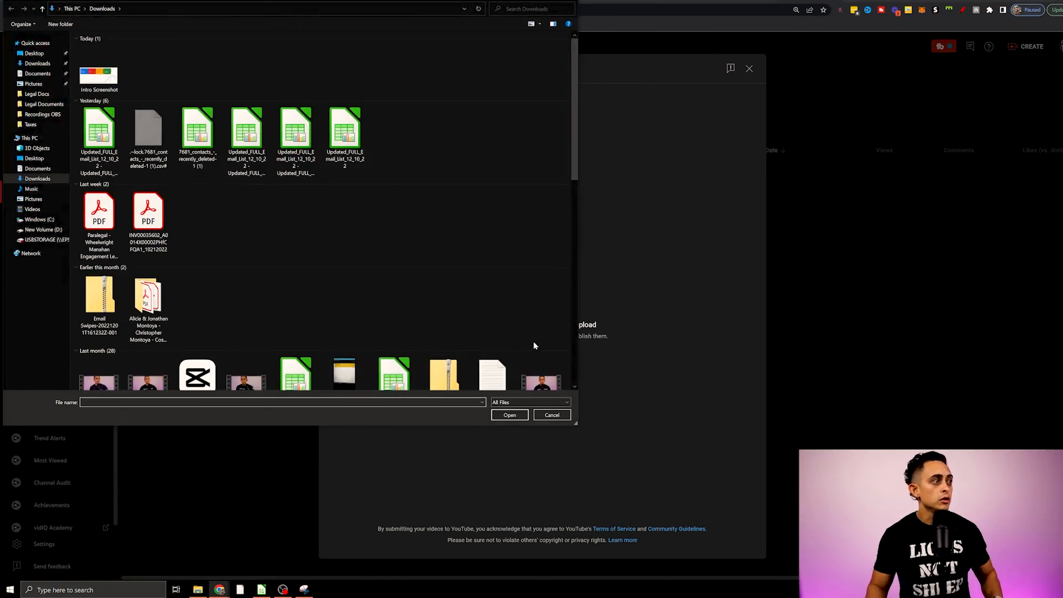
pyautogui.scroll(-5, 494, 326)
pyautogui.scroll(-10, 486, 268)
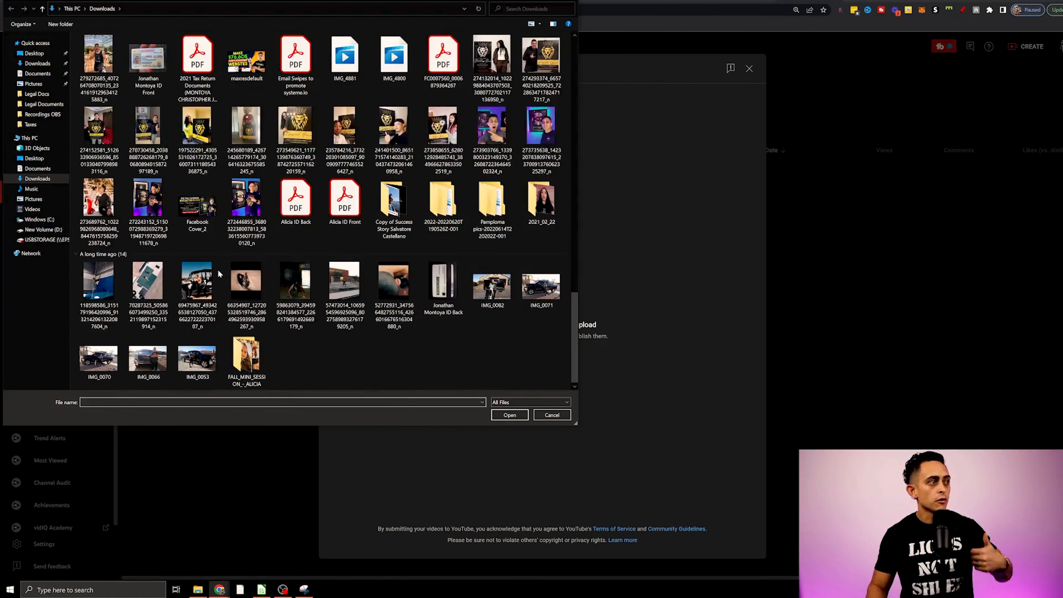
pyautogui.doubleClick(191, 285)
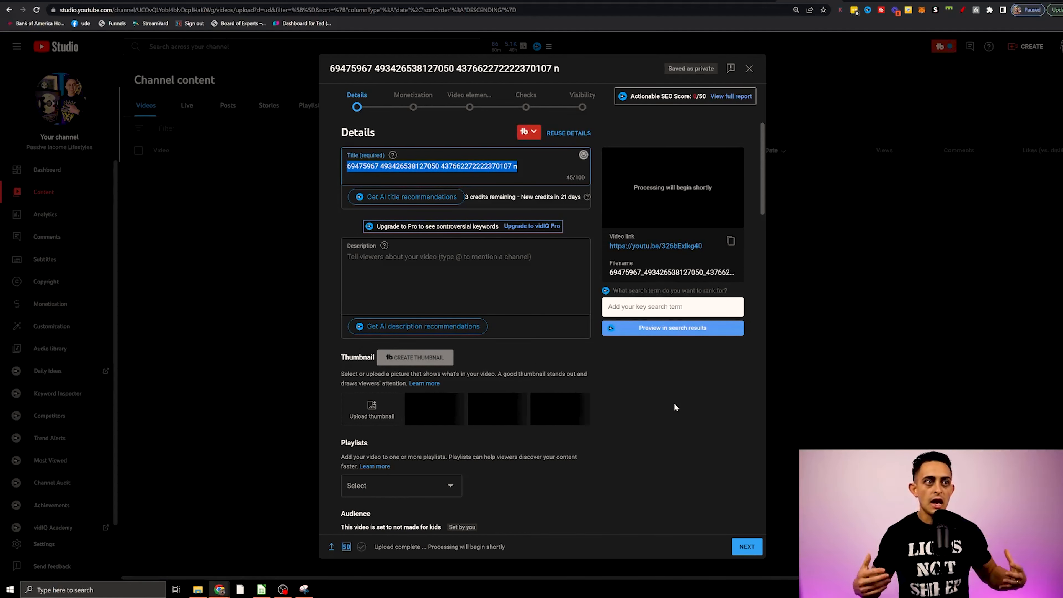
pyautogui.click(748, 70)
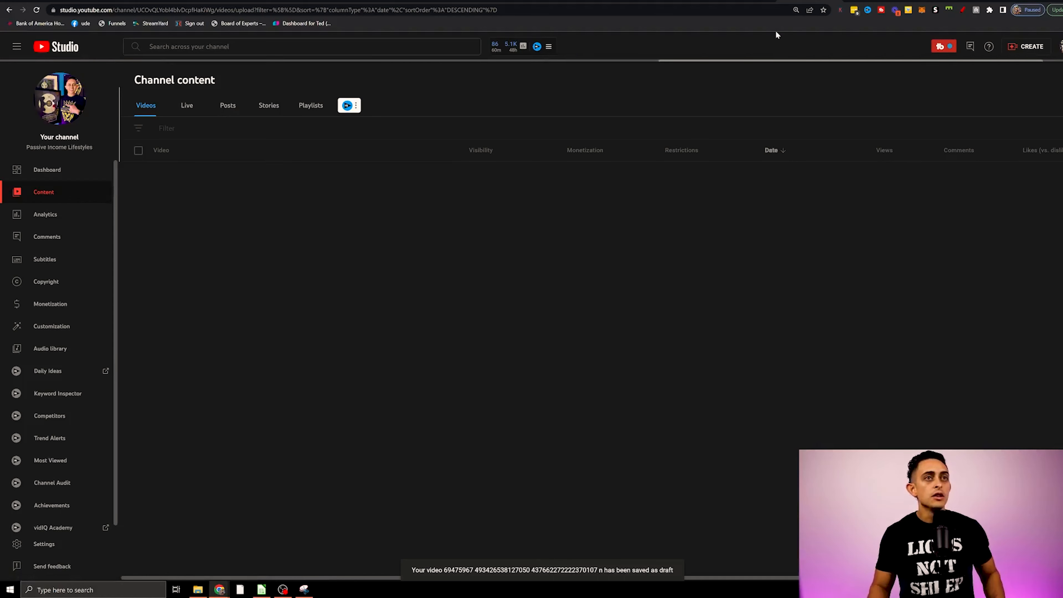
# Switch back to the Google Ads campaign and add the copied Short's URL as the ad's YouTube video.
pyautogui.click(879, 2)
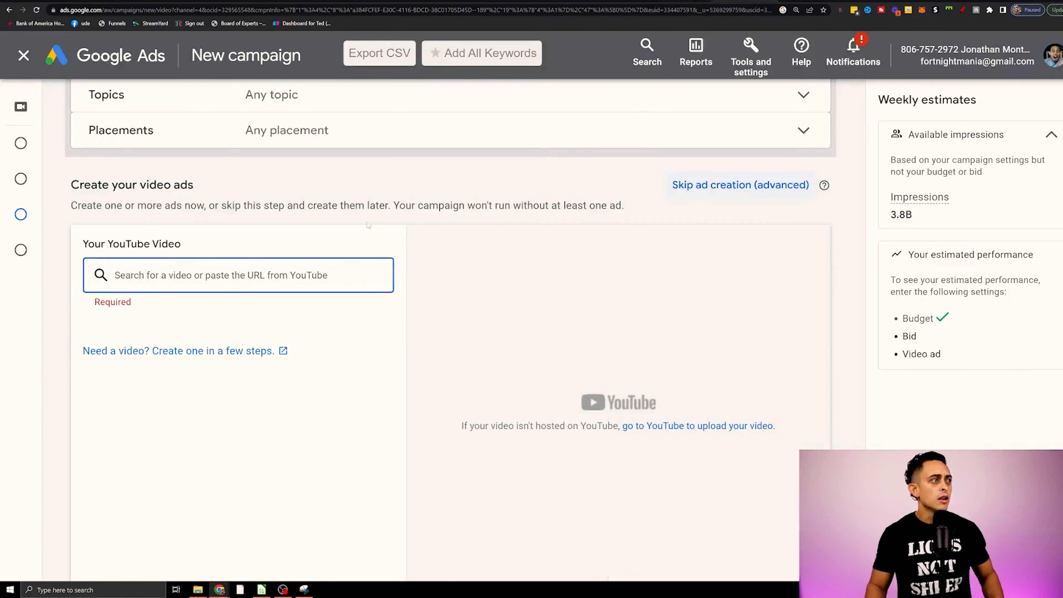
pyautogui.write('https://www.youtube.com/watch?v=6lyTmu0UQos')
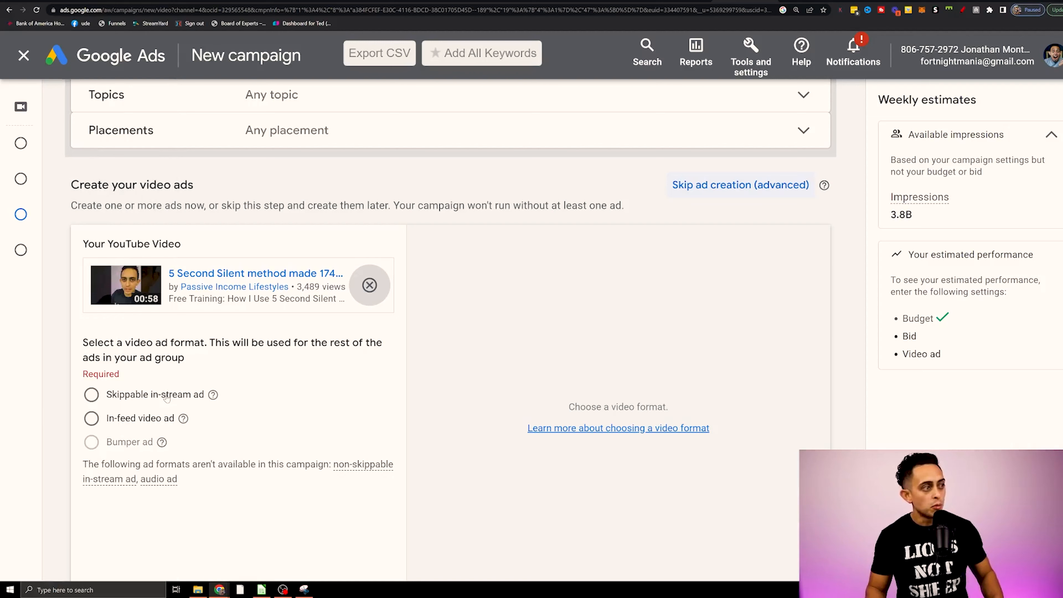
# Choose the skippable in-stream ad format for the video ad and activate its empty Final URL field.
pyautogui.click(167, 397)
pyautogui.scroll(-1, 293, 387)
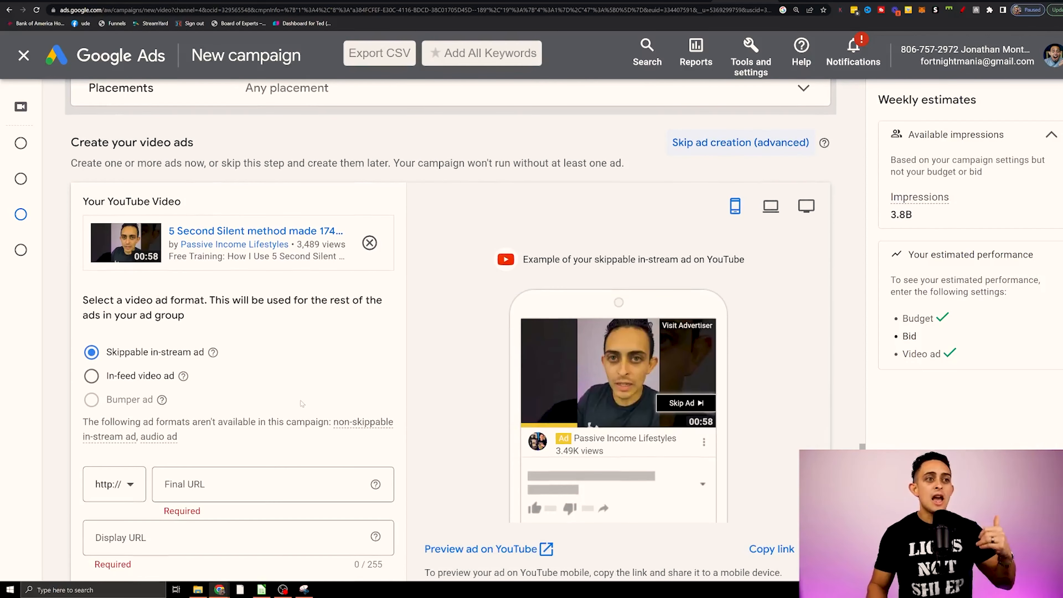
pyautogui.scroll(-2, 299, 398)
pyautogui.click(299, 398)
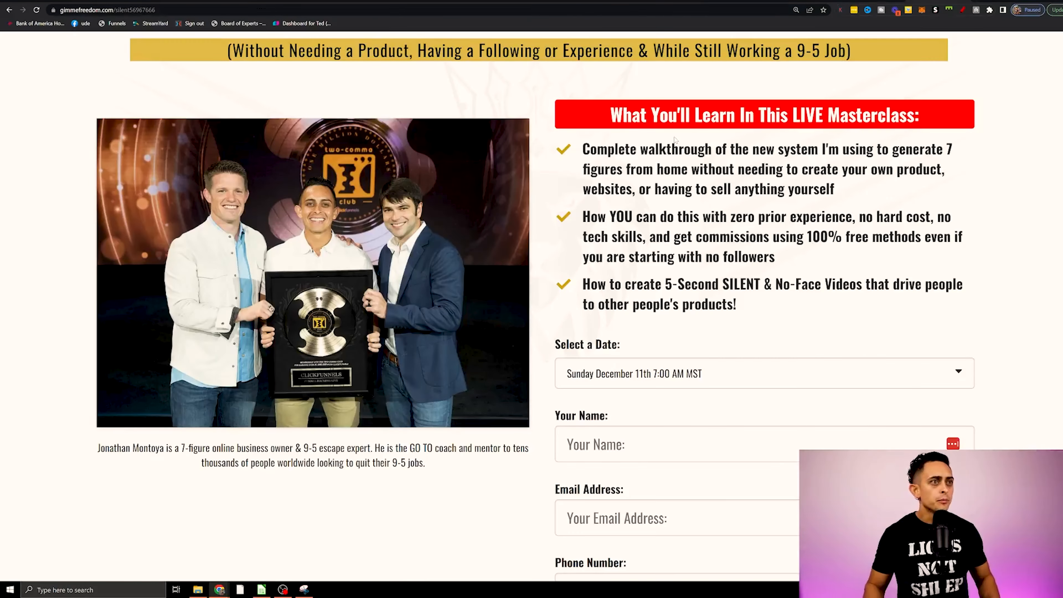
# Switch to the Freedom Accelerator JV partners page and review its offer statistics, highlighting the Earnings Per Click figure.
pyautogui.scroll(3, 532, 314)
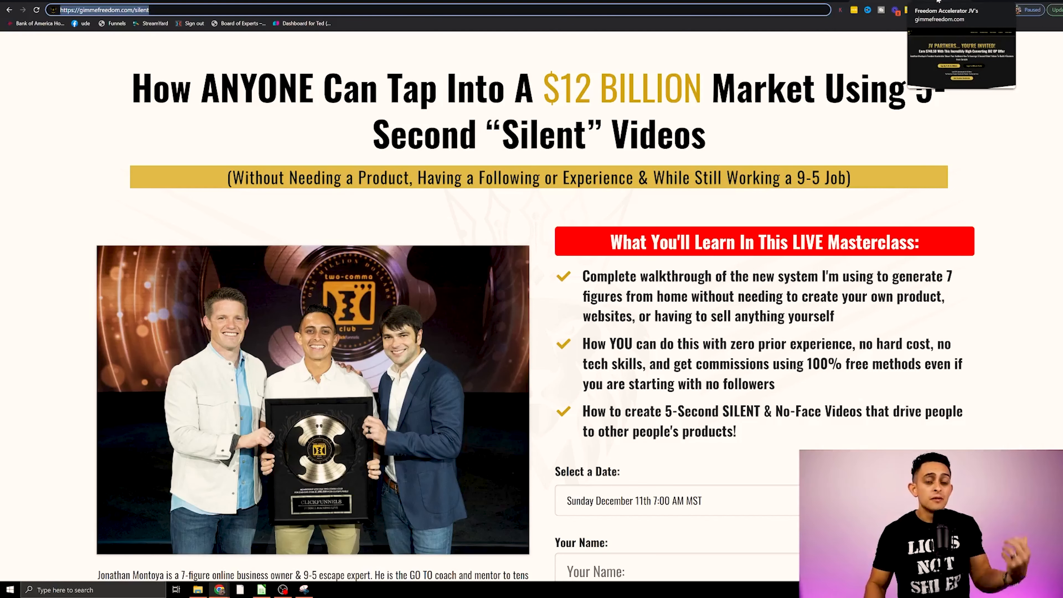
pyautogui.click(938, 2)
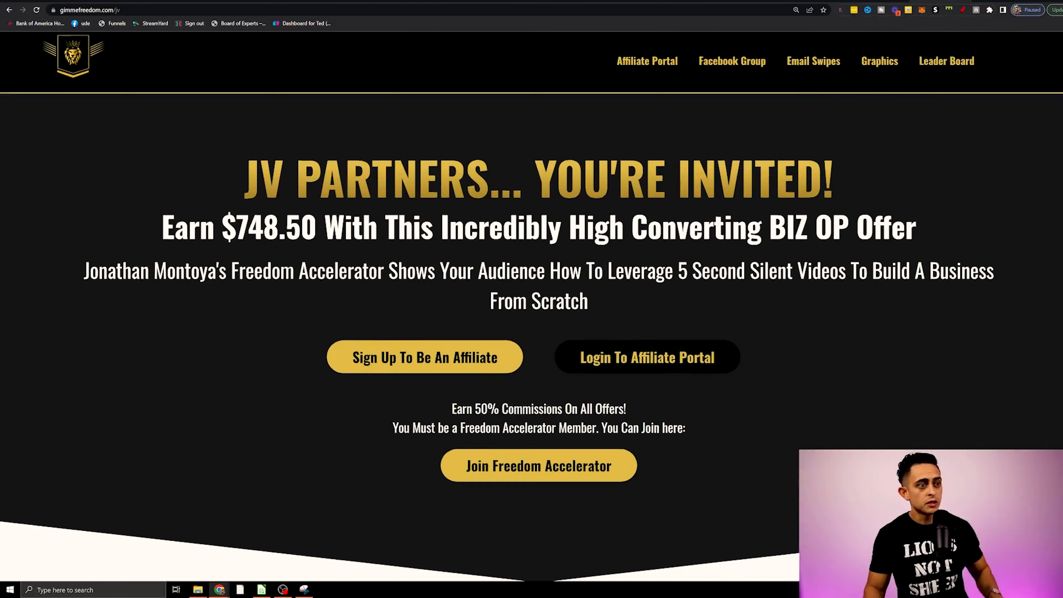
pyautogui.scroll(-10, 702, 221)
pyautogui.scroll(-12, 531, 305)
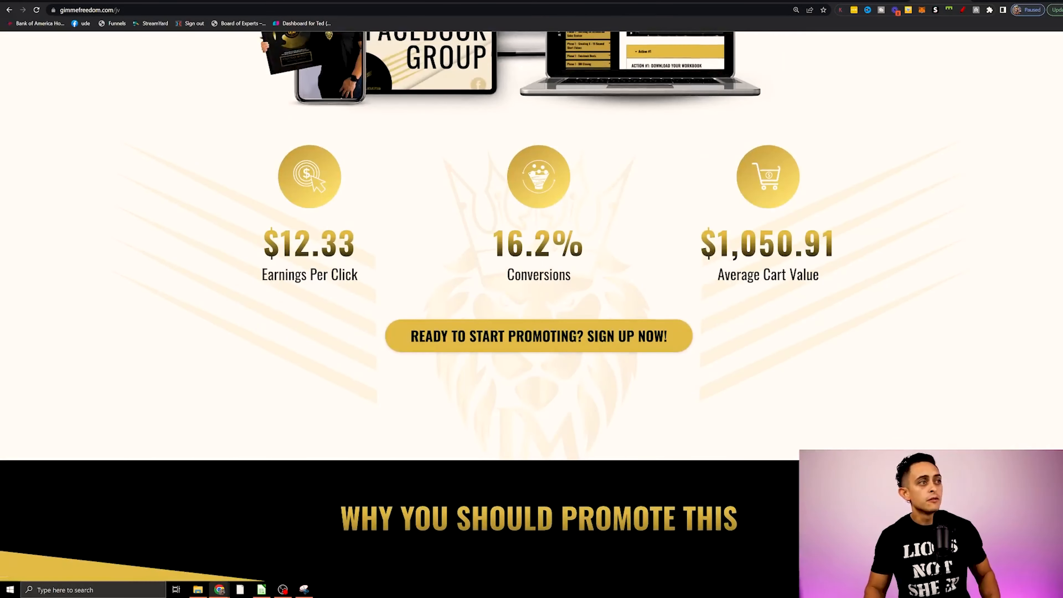
pyautogui.moveTo(279, 242); pyautogui.dragTo(366, 240)
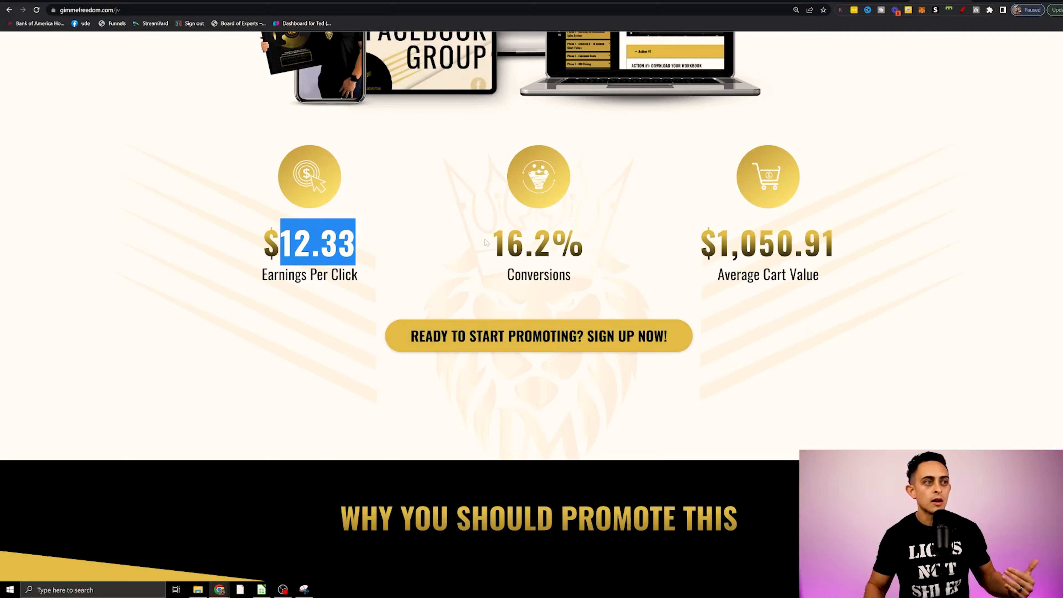
pyautogui.scroll(10, 486, 242)
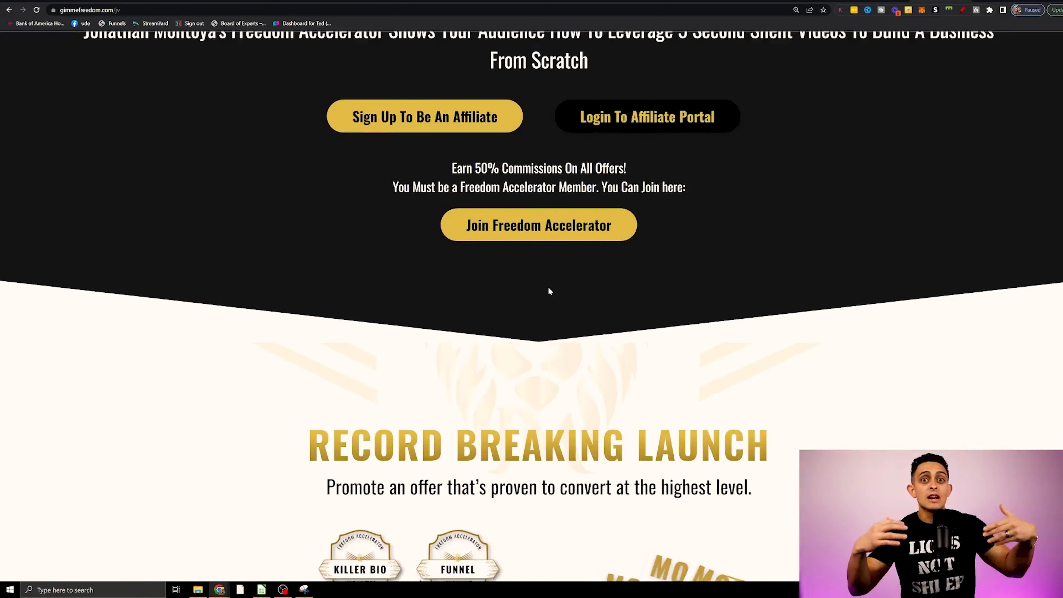
pyautogui.scroll(5, 549, 290)
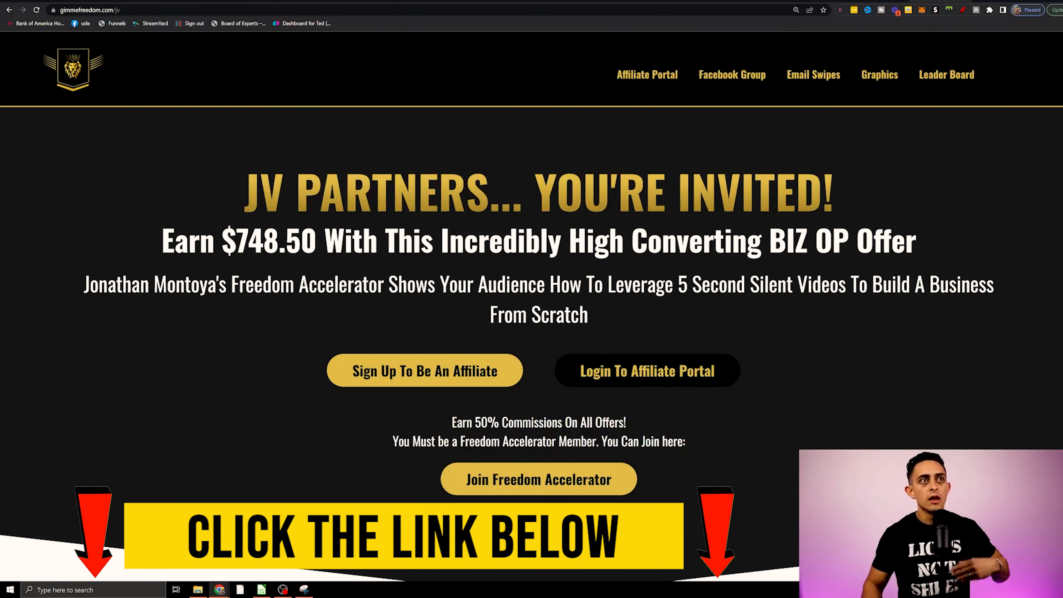
# Jump to the JV page's Email Swipes section, look through the promotional materials and open the shared Video Ads folder.
pyautogui.click(804, 92)
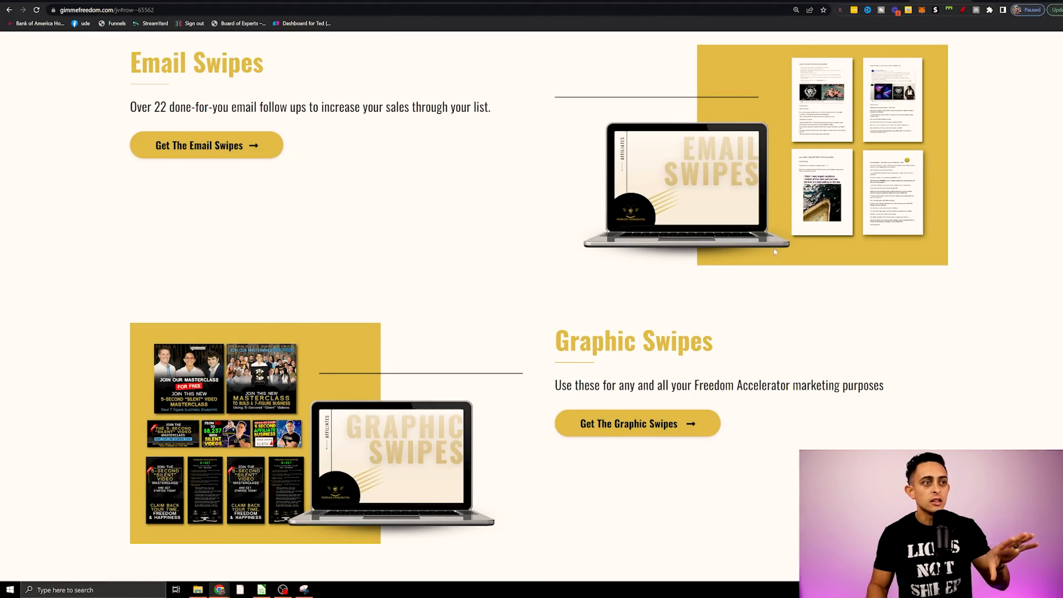
pyautogui.scroll(-7, 774, 249)
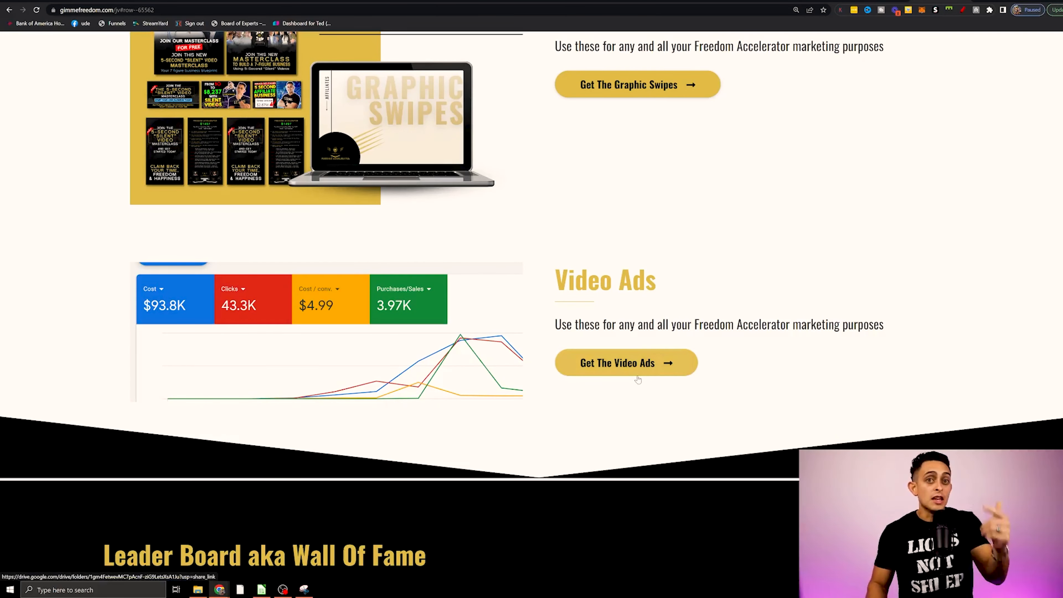
pyautogui.click(611, 364)
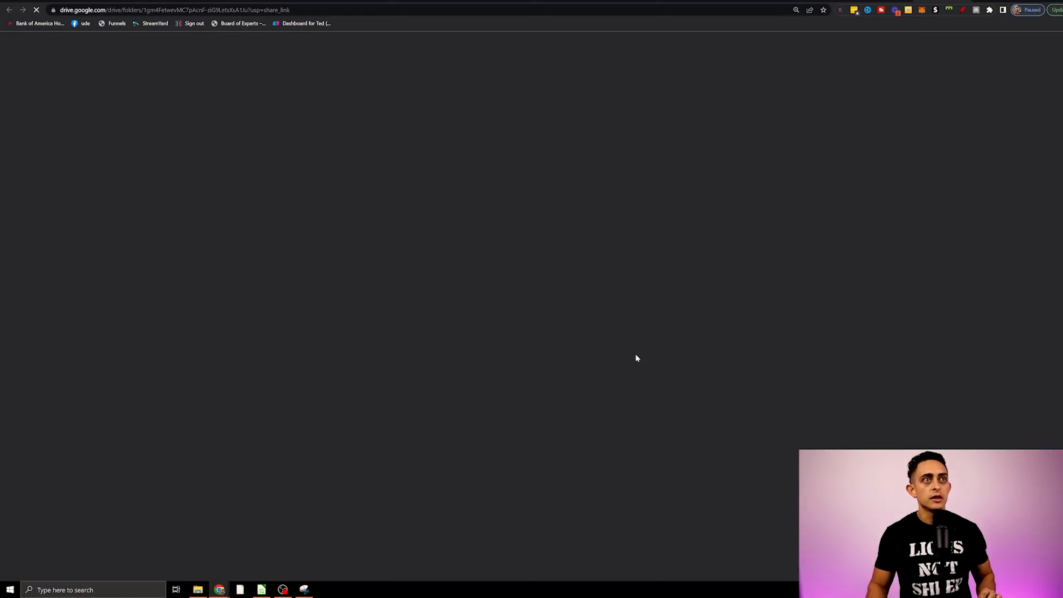
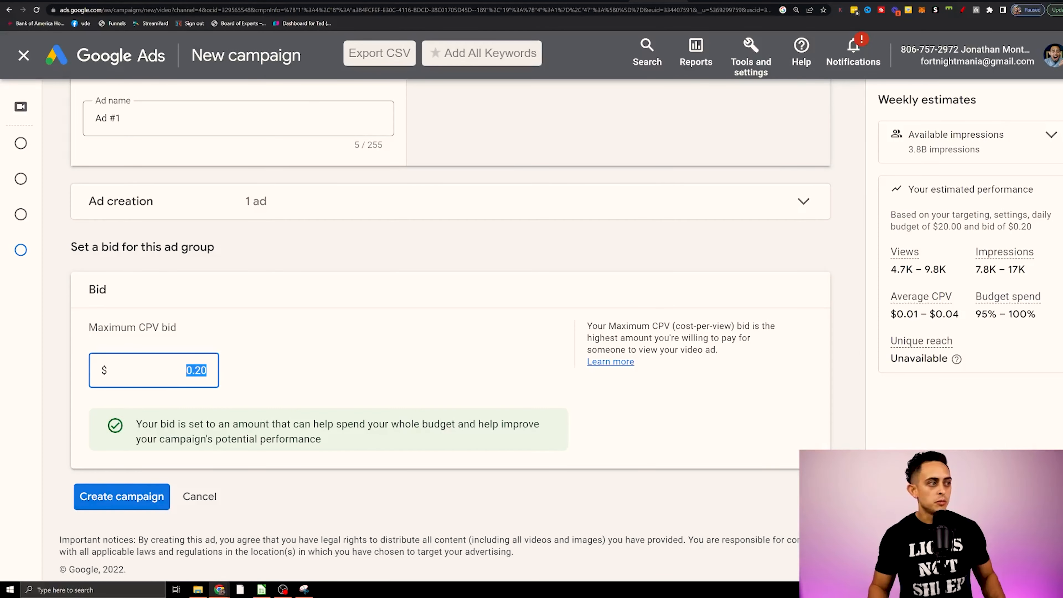
# Try a maximum CPV bid of $0.04 for the ad group and raise it to $0.06.
pyautogui.moveTo(195, 370); pyautogui.dragTo(253, 386)
pyautogui.press('BackSpace')
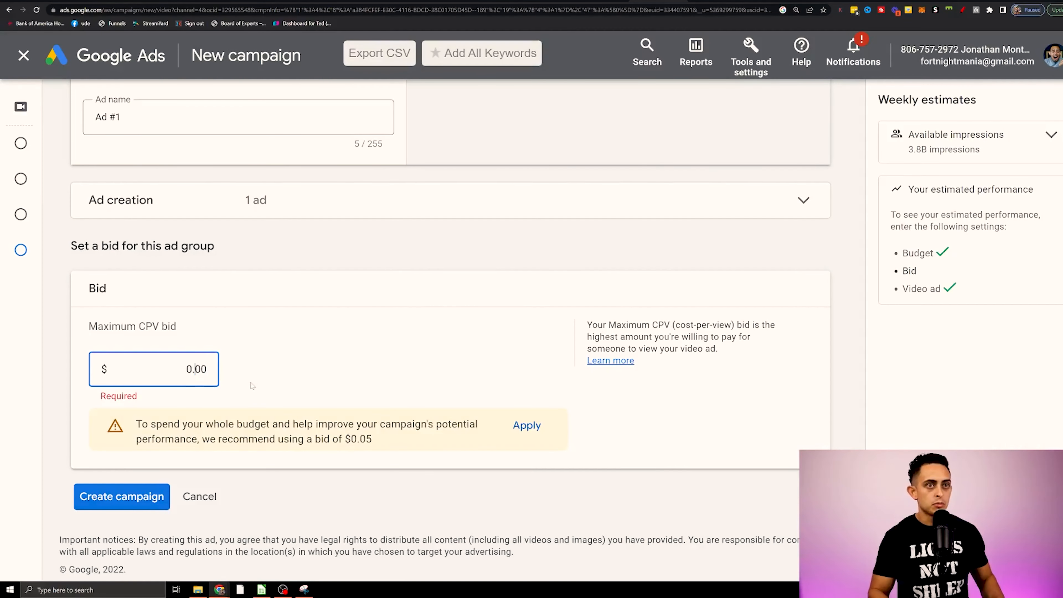
pyautogui.write('4')
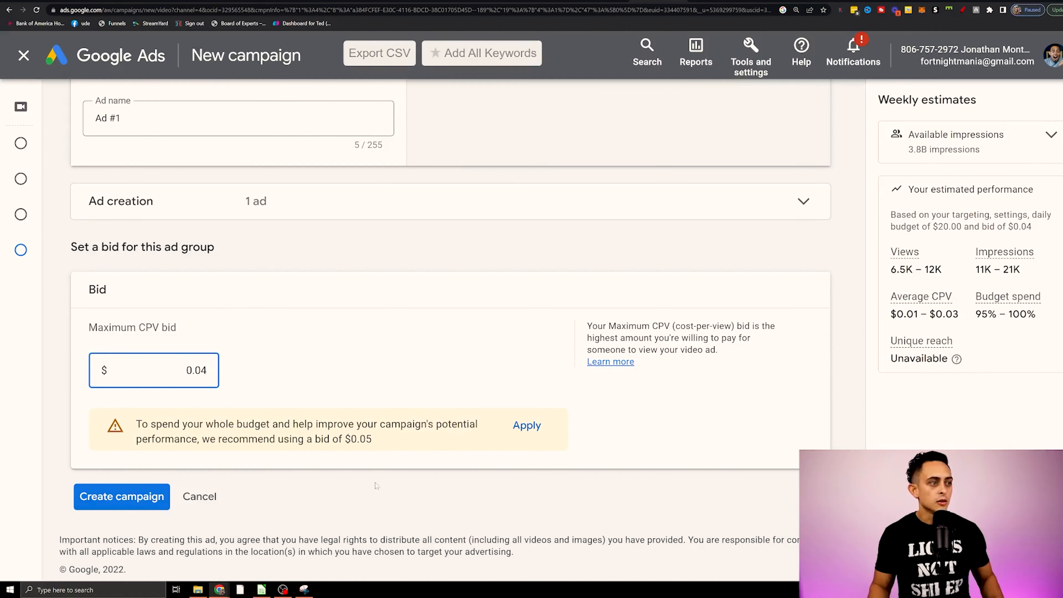
pyautogui.tripleClick(387, 445)
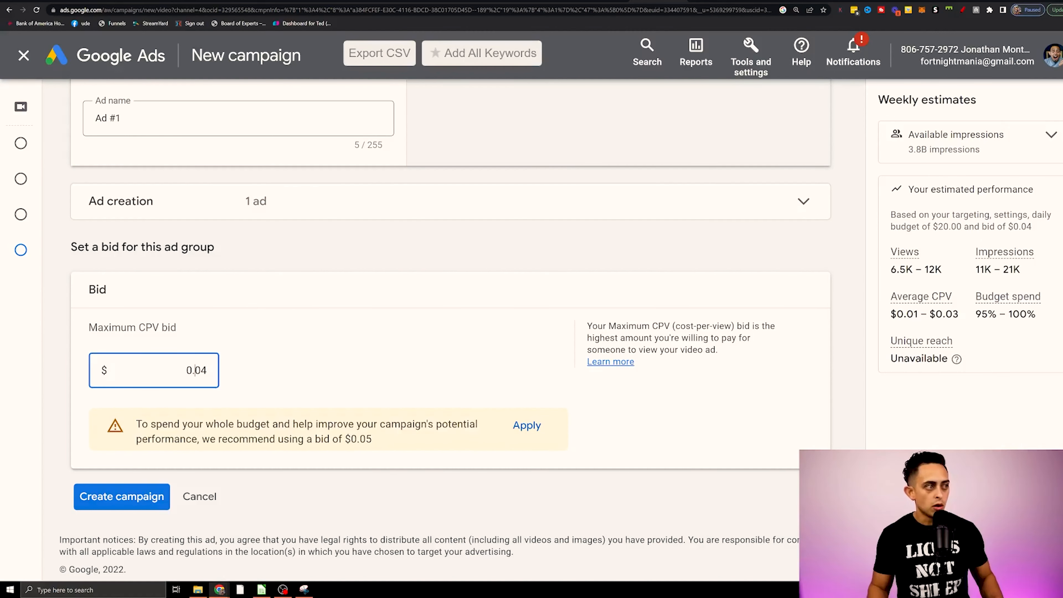
pyautogui.hotkey('shift', 'End')
pyautogui.write('06')
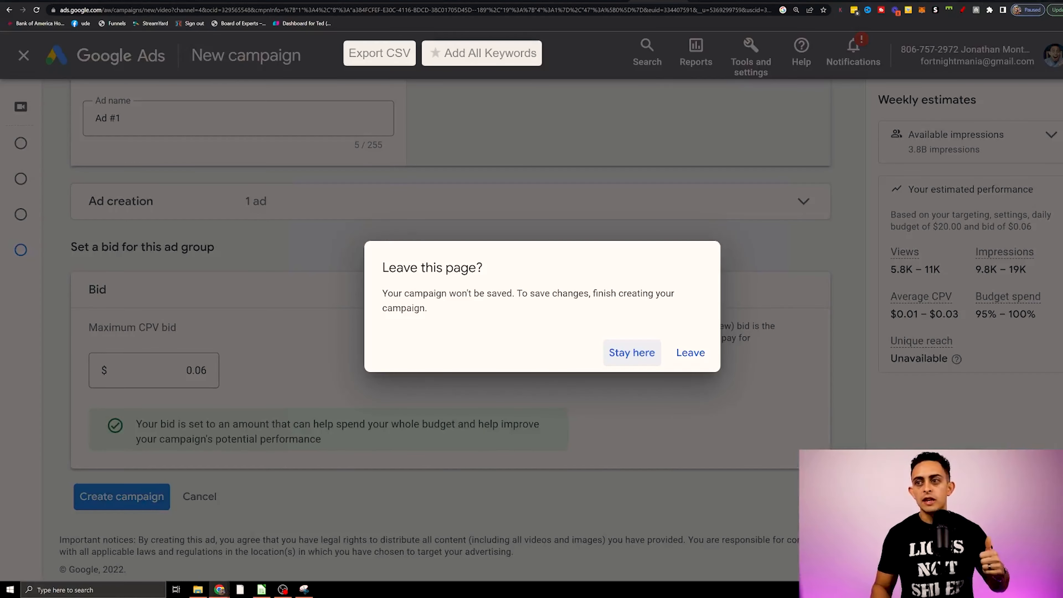
# Leave the new campaign without saving it and return to the all-campaigns view.
pyautogui.click(648, 362)
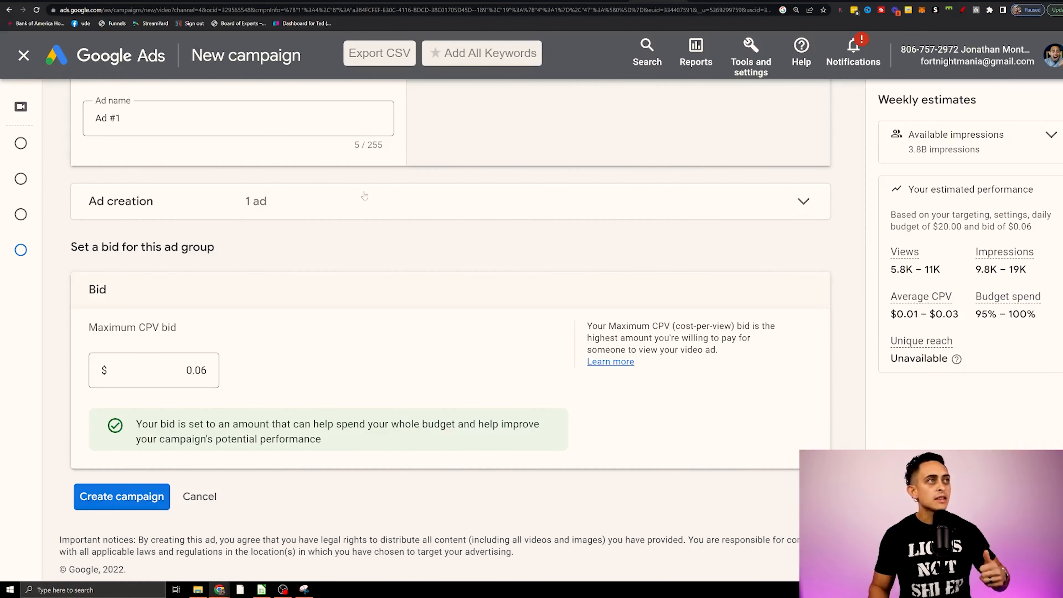
pyautogui.click(102, 63)
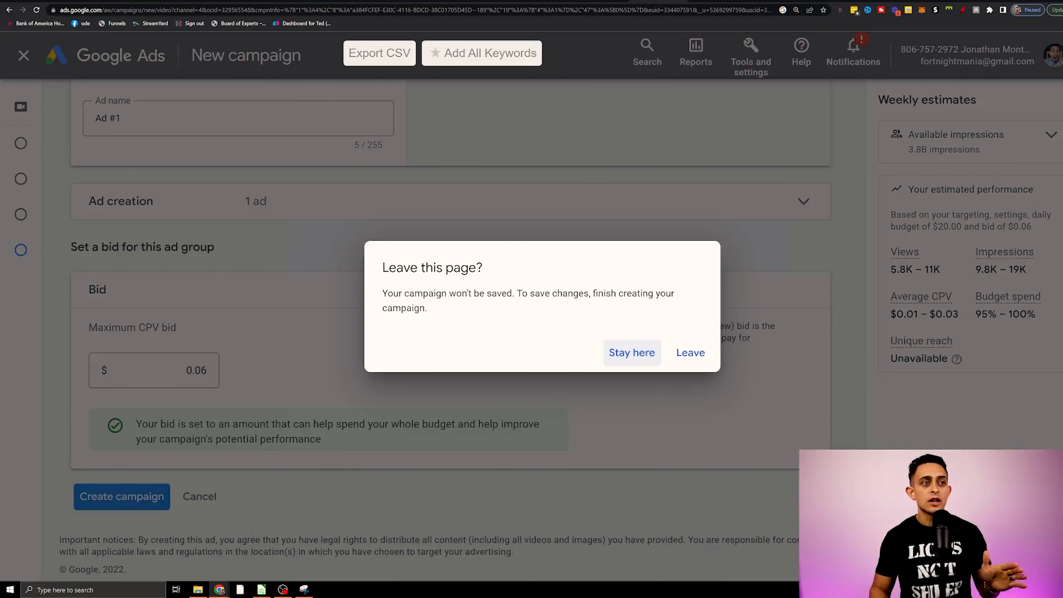
pyautogui.click(688, 355)
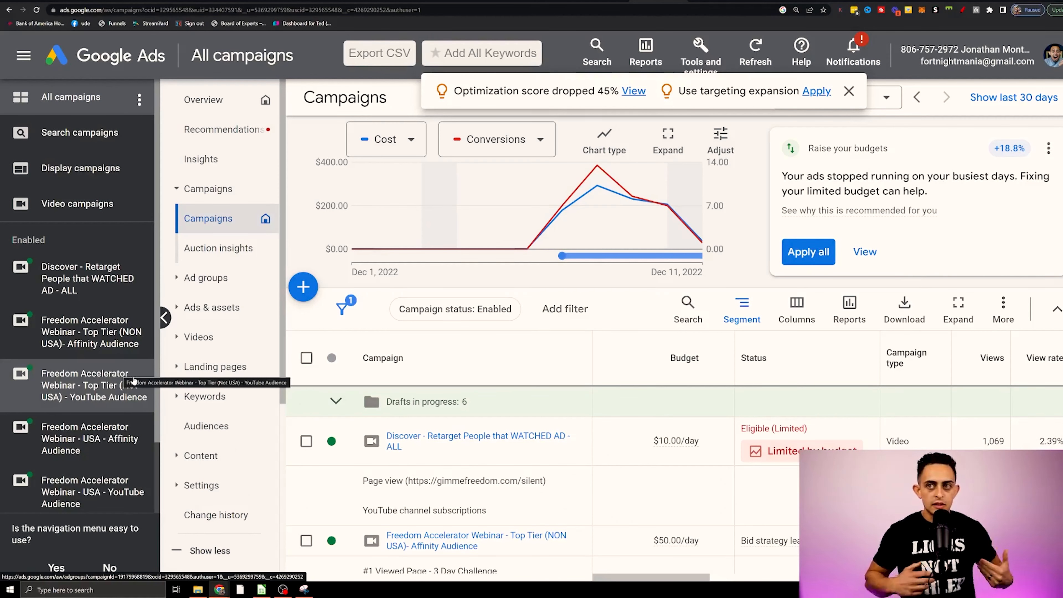
# Look through the enabled campaigns and circle the two non-USA Top Tier Freedom Accelerator Webinar campaigns in red.
pyautogui.scroll(-5, 527, 234)
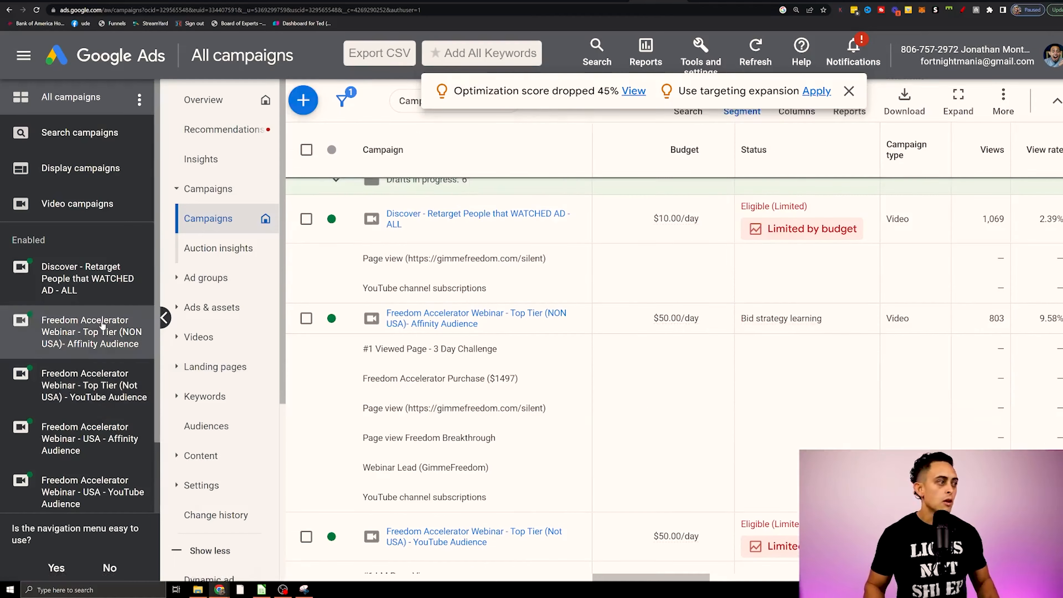
pyautogui.scroll(-1, 105, 327)
pyautogui.scroll(1, 126, 427)
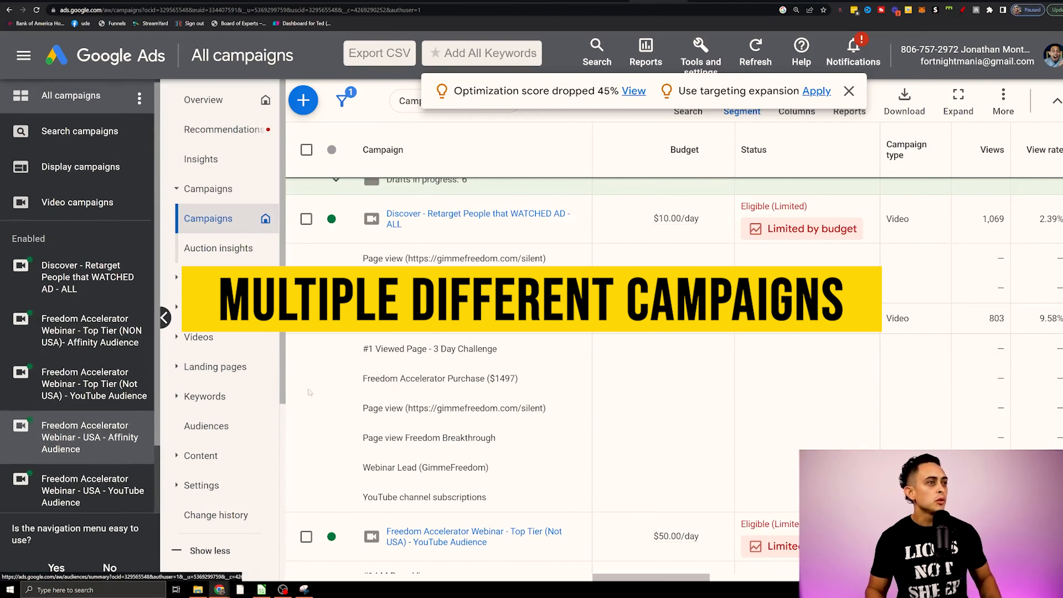
pyautogui.scroll(5, 395, 357)
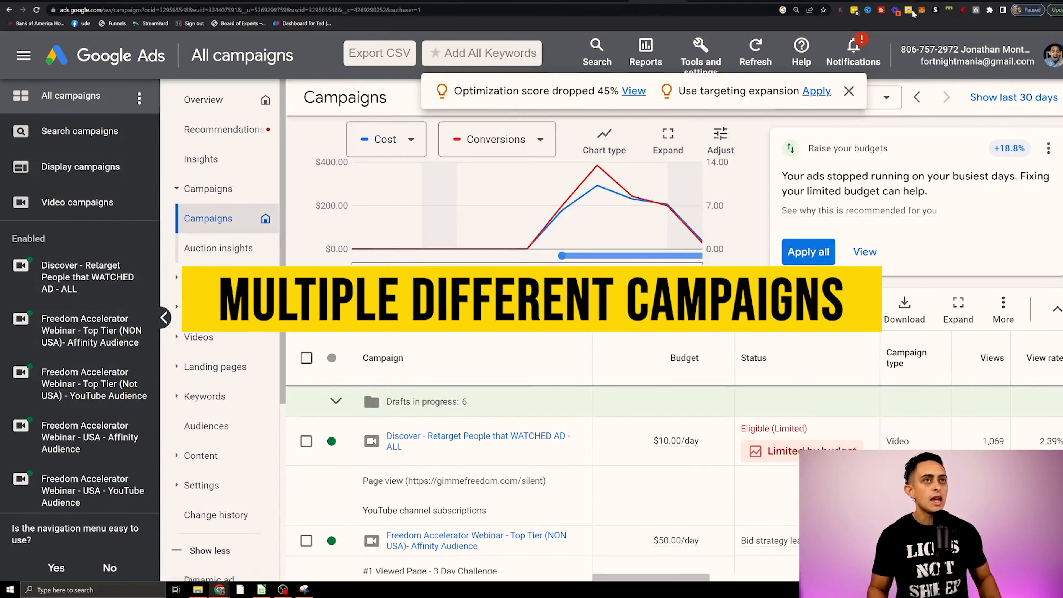
pyautogui.click(962, 10)
pyautogui.moveTo(128, 307)
pyautogui.mouseDown()
pyautogui.moveTo(25, 302)
pyautogui.moveTo(165, 340)
pyautogui.moveTo(80, 299)
pyautogui.mouseUp()
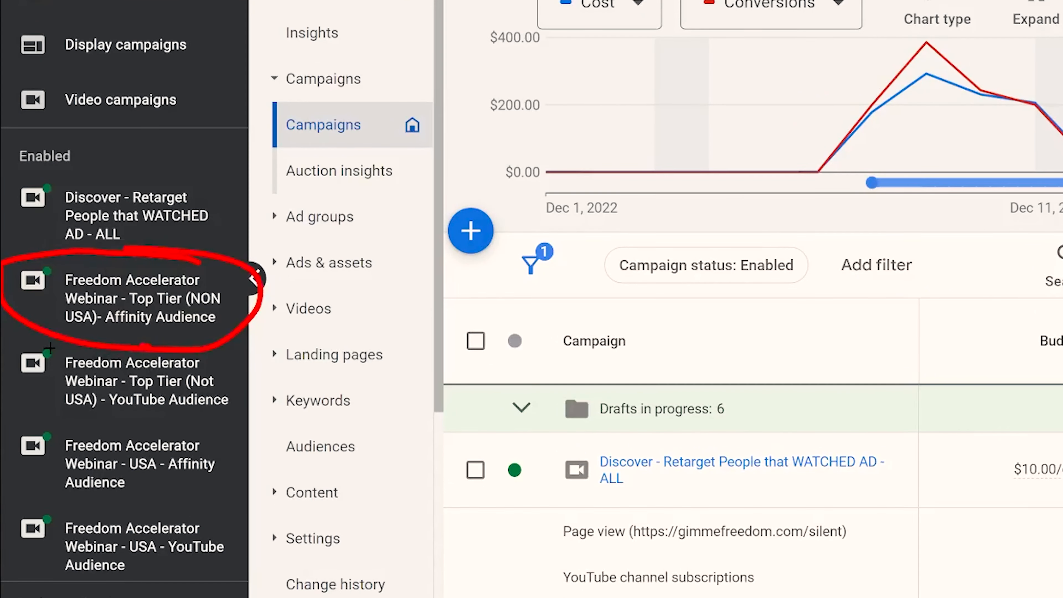
pyautogui.moveTo(50, 347); pyautogui.dragTo(285, 368)
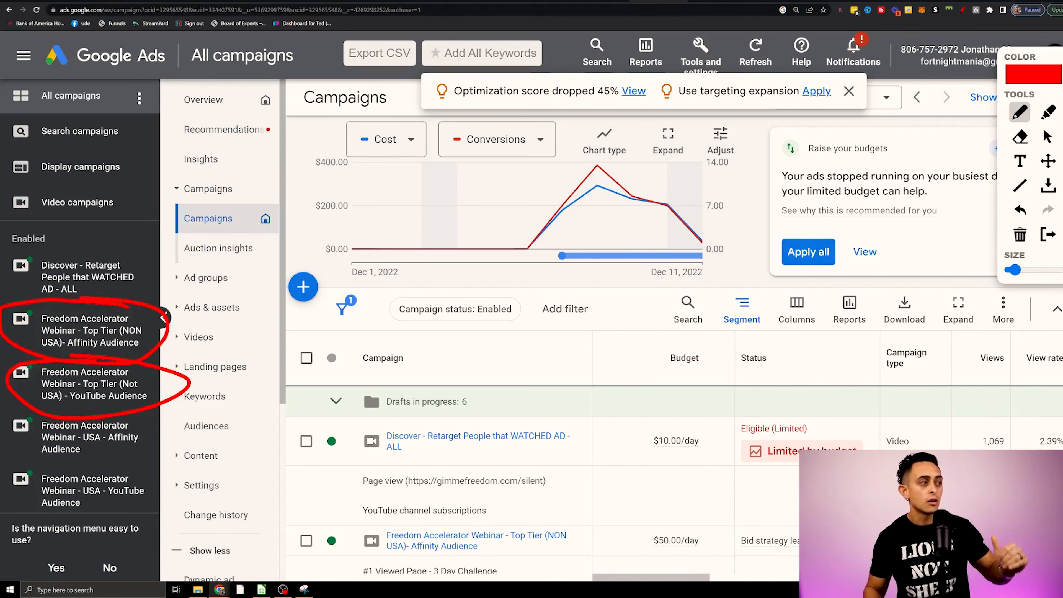
# Open the audience segments table of the Freedom Accelerator Webinar - USA - YouTube Audience campaign and dismiss the recommendation banner.
pyautogui.click(108, 489)
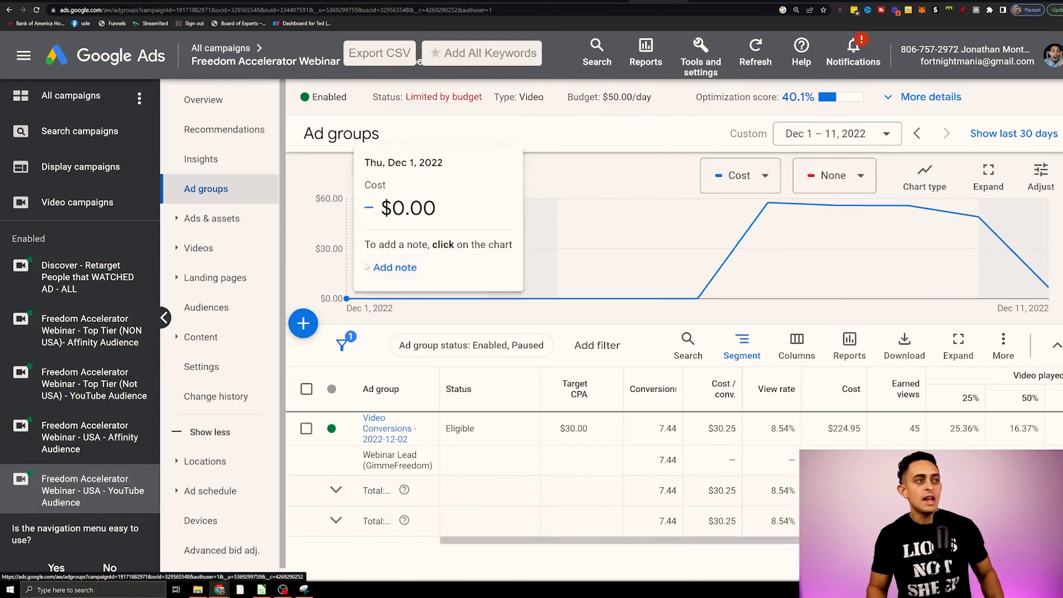
pyautogui.click(234, 101)
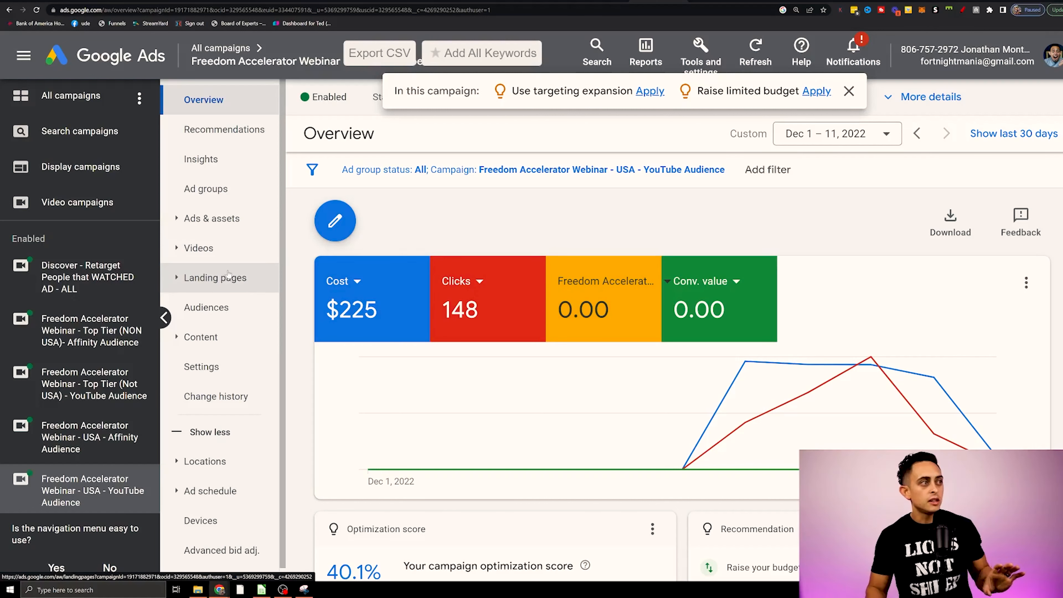
pyautogui.click(242, 318)
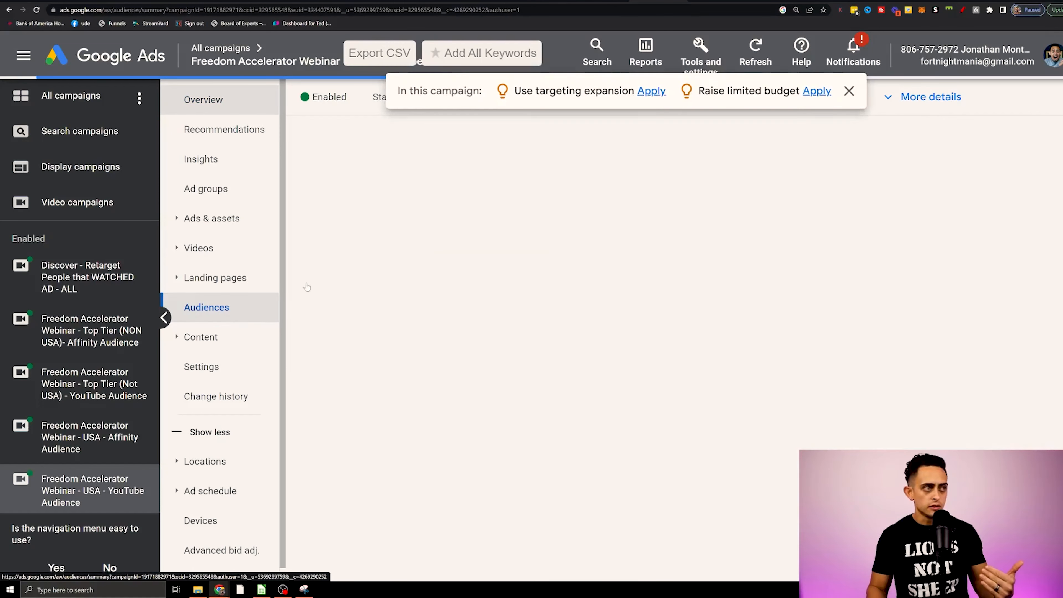
pyautogui.click(849, 92)
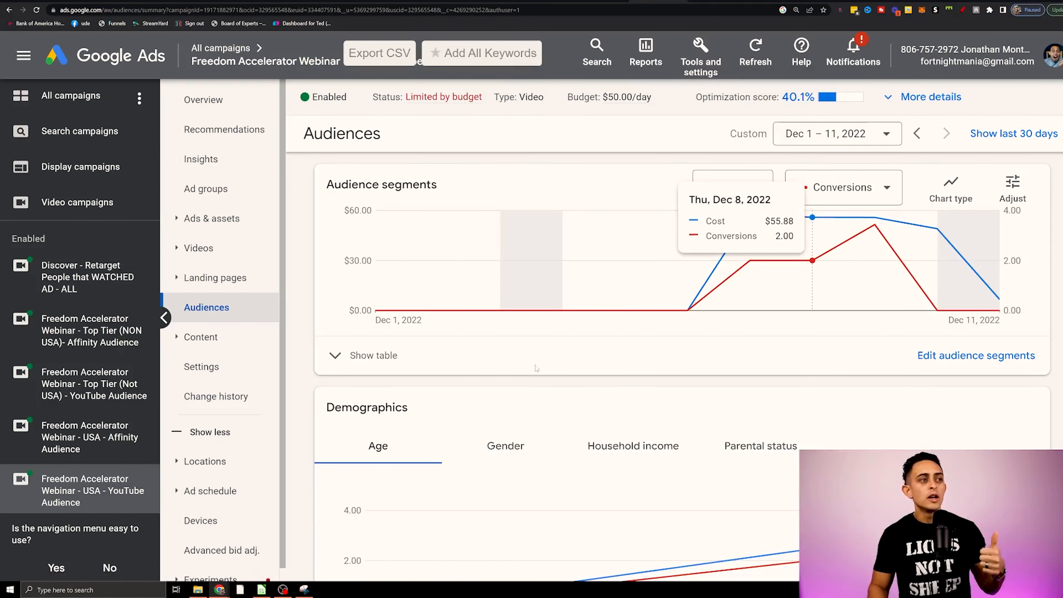
pyautogui.click(390, 356)
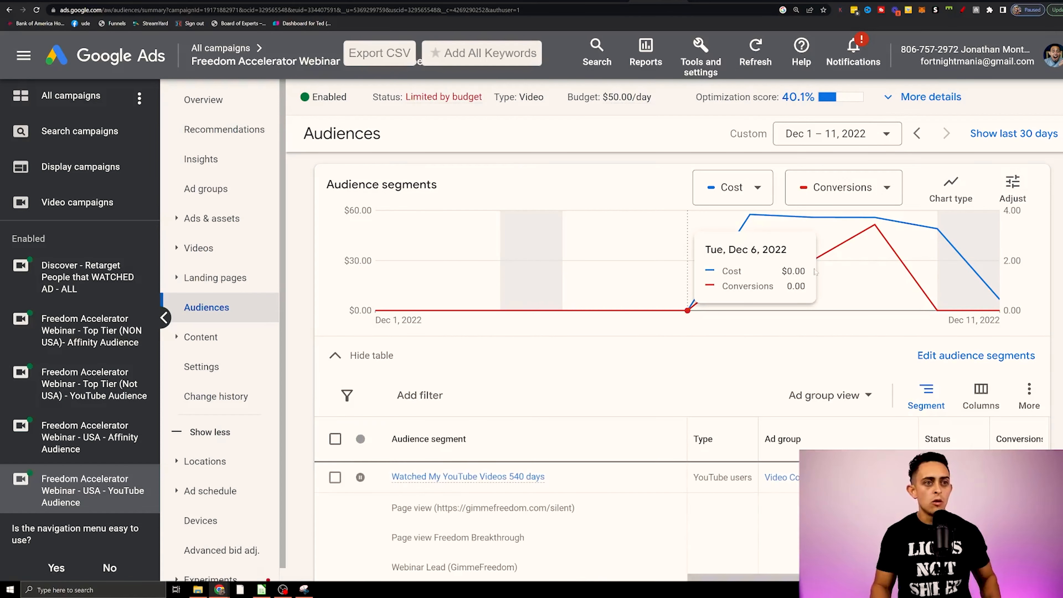
# Examine the audience segments, highlighting the cost per conversion for the 540-day and 30-day YouTube video watchers.
pyautogui.scroll(-3, 804, 235)
pyautogui.scroll(3, 838, 374)
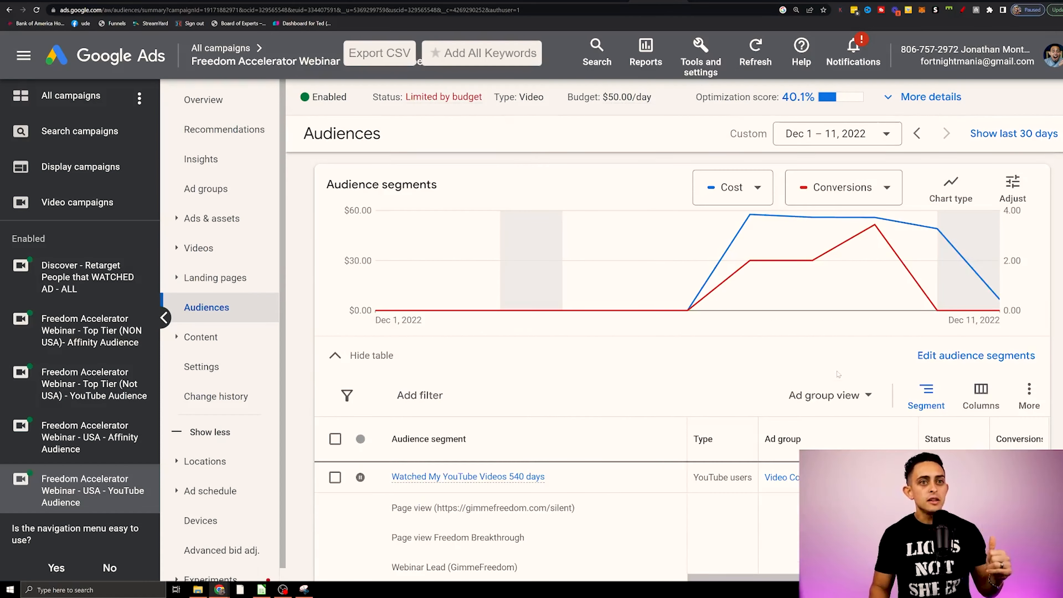
pyautogui.scroll(-3, 912, 330)
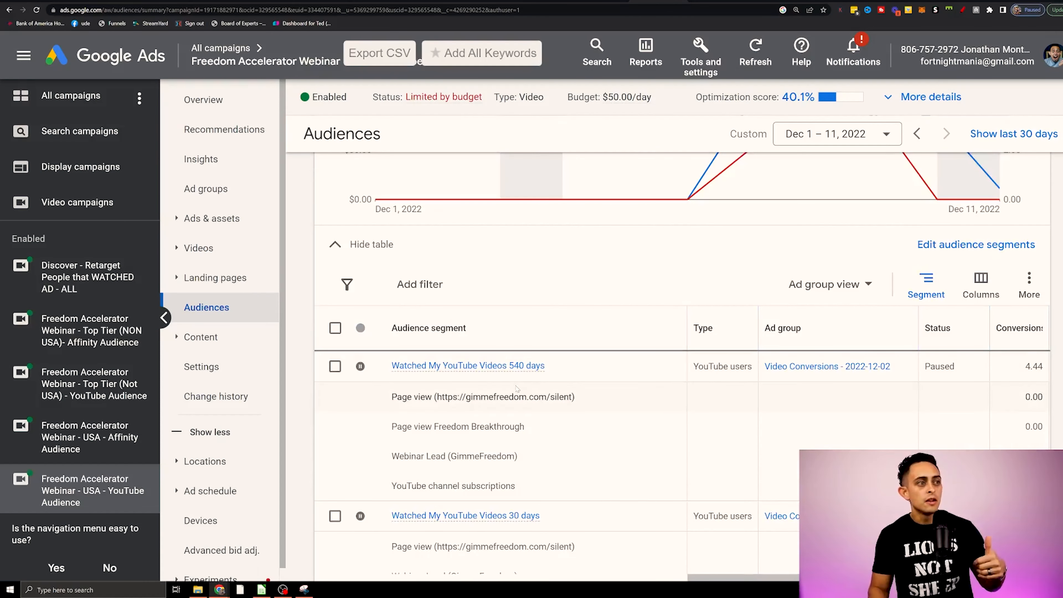
pyautogui.scroll(-2, 818, 364)
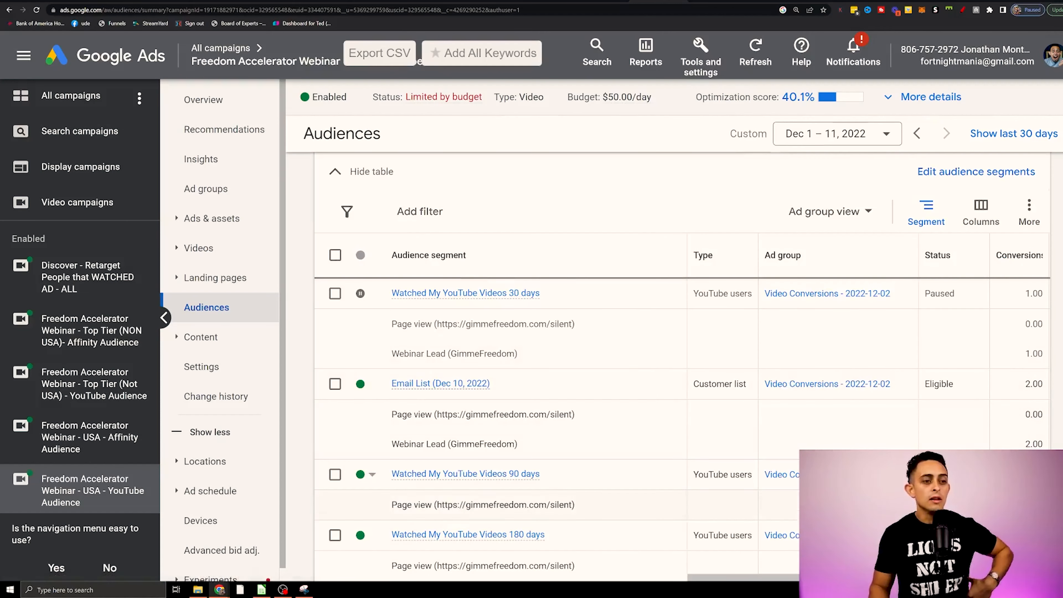
pyautogui.moveTo(748, 578); pyautogui.dragTo(850, 579)
pyautogui.scroll(3, 853, 511)
pyautogui.scroll(2, 746, 368)
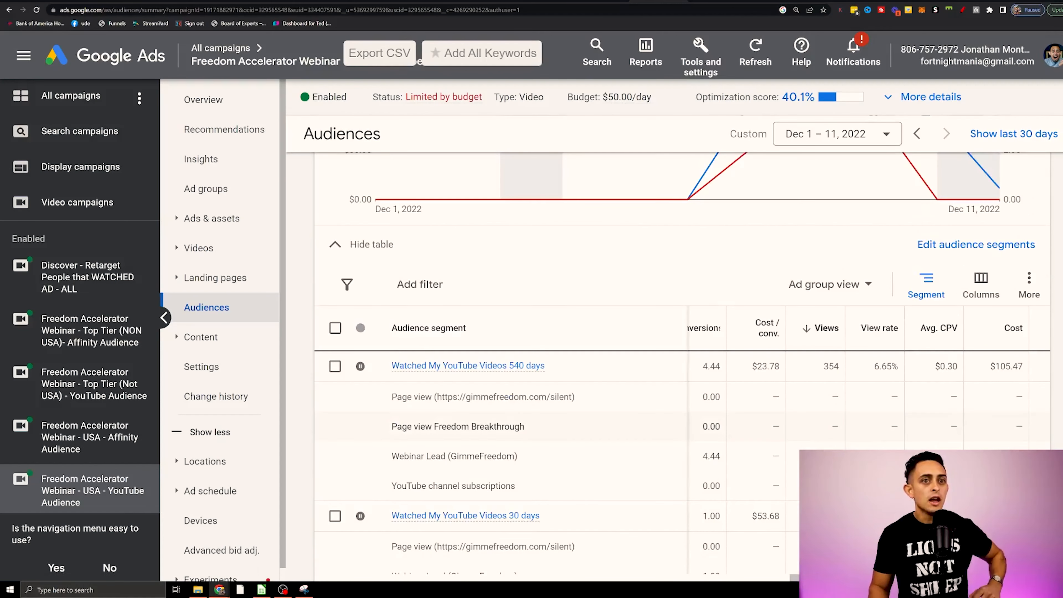
pyautogui.moveTo(781, 366); pyautogui.dragTo(745, 367)
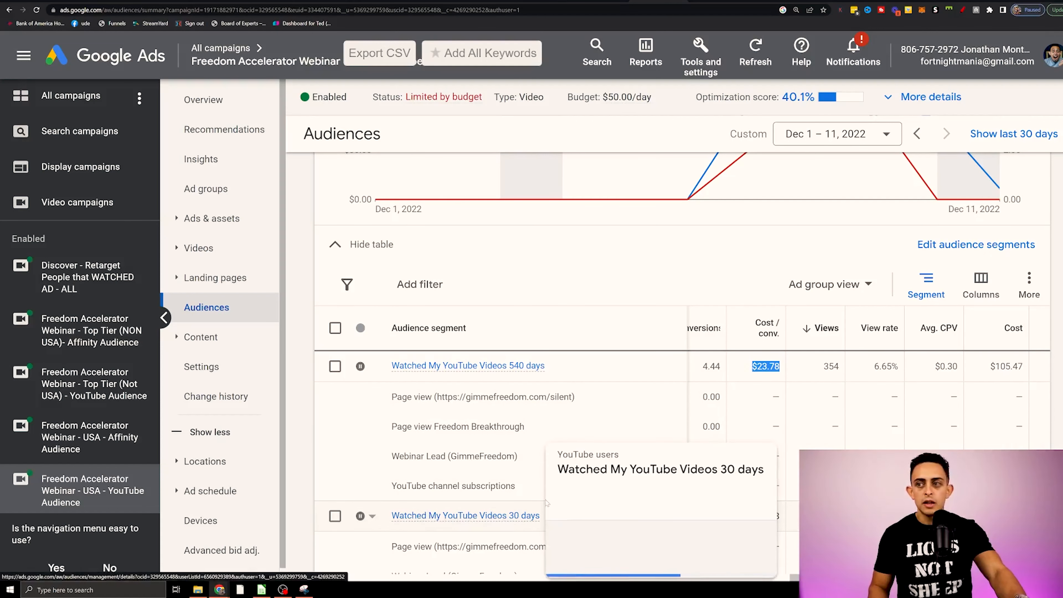
pyautogui.scroll(-5, 431, 523)
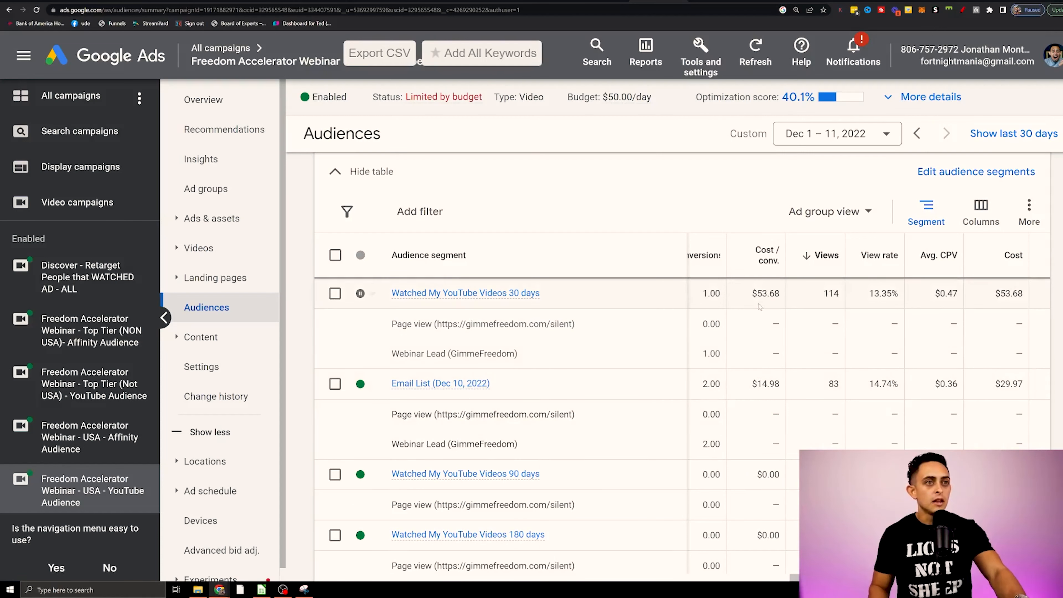
pyautogui.moveTo(782, 299); pyautogui.dragTo(738, 300)
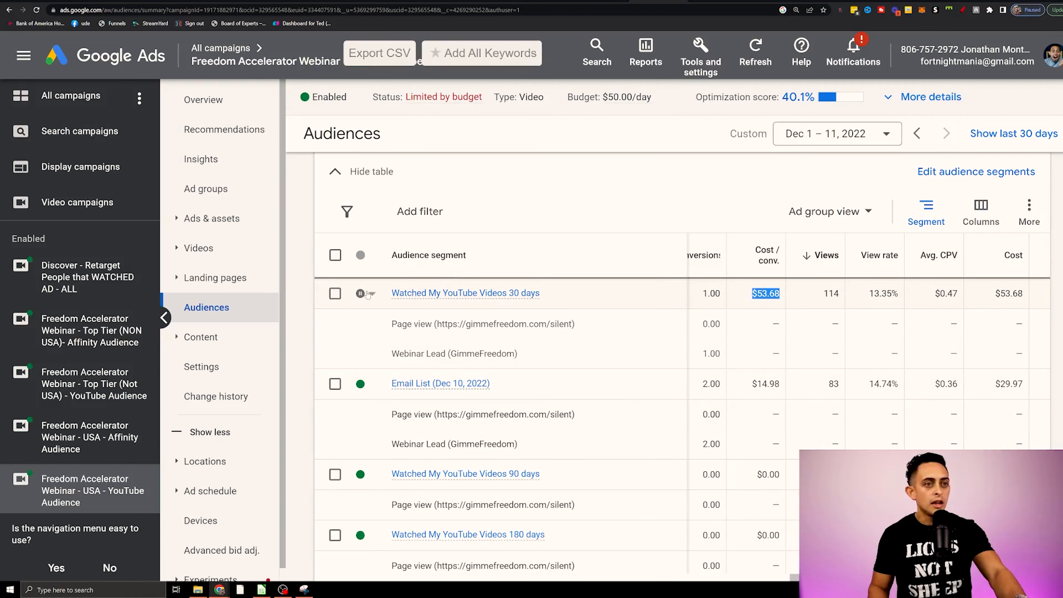
# Circle the Email List (Dec 10, 2022) segment and its cost per conversion in red, and close the drawing overlay.
pyautogui.click(959, 11)
pyautogui.moveTo(477, 369)
pyautogui.mouseDown()
pyautogui.moveTo(364, 400)
pyautogui.moveTo(402, 363)
pyautogui.mouseUp()
pyautogui.moveTo(777, 372)
pyautogui.mouseDown()
pyautogui.moveTo(728, 383)
pyautogui.moveTo(777, 375)
pyautogui.mouseUp()
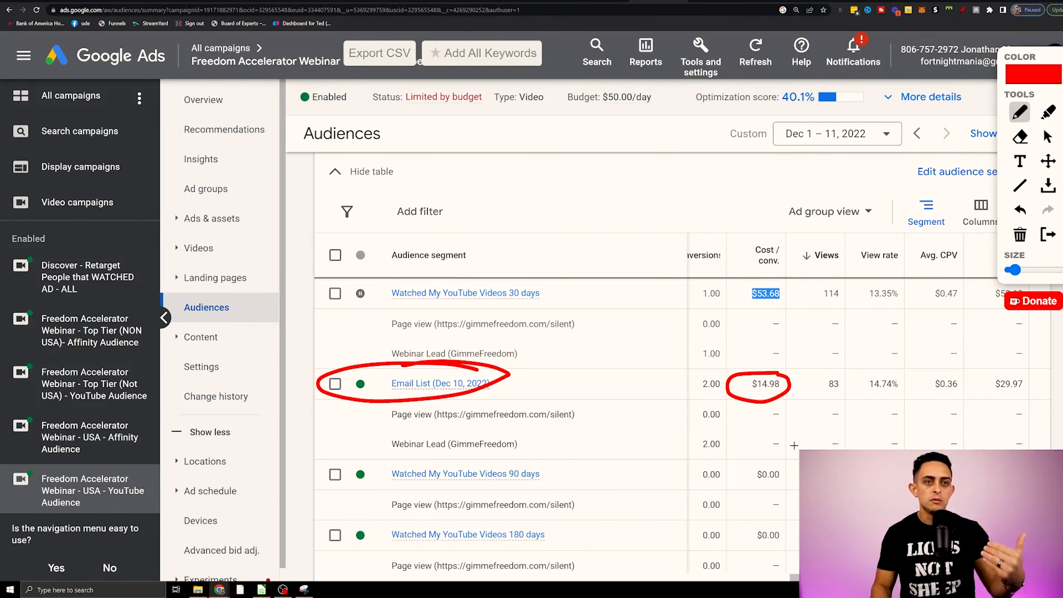
pyautogui.press('Escape')
# Expand the age demographics table and highlight the cost per conversion of the 45 - 54 age group.
pyautogui.scroll(-6, 775, 444)
pyautogui.scroll(4, 774, 442)
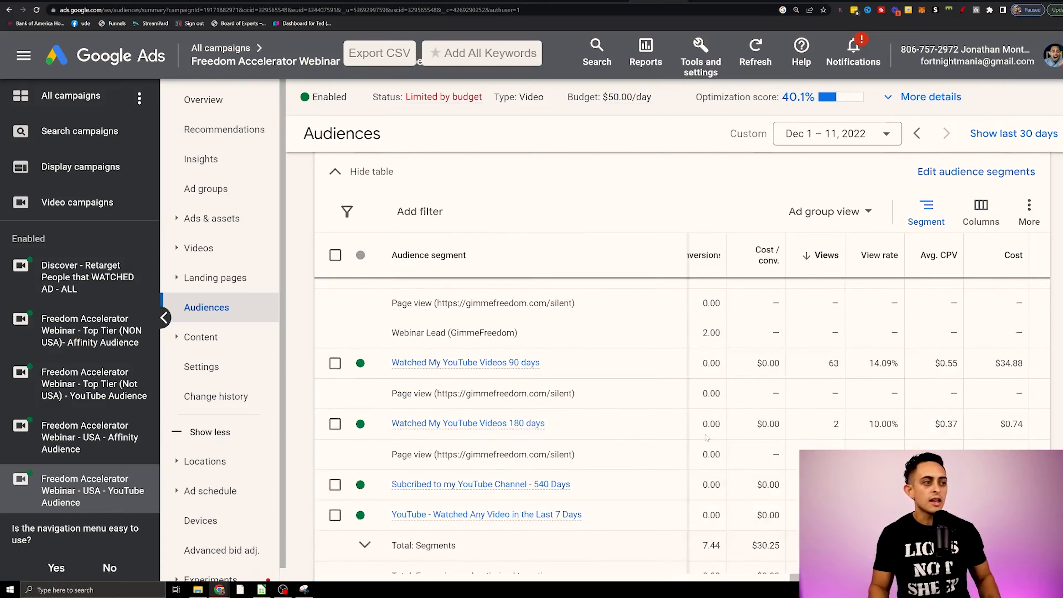
pyautogui.scroll(-6, 753, 438)
pyautogui.scroll(-4, 667, 443)
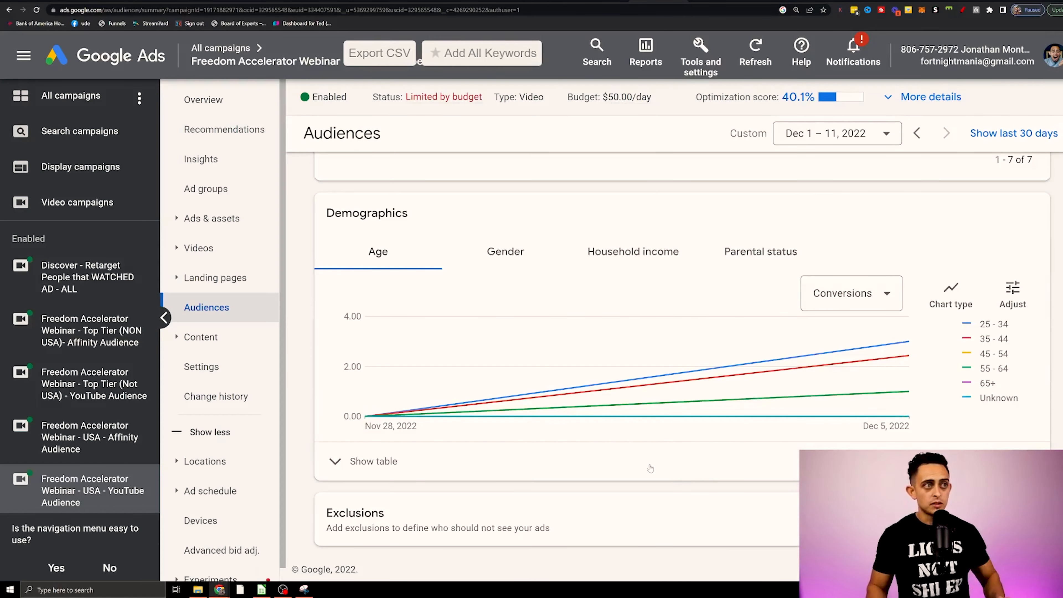
pyautogui.click(373, 461)
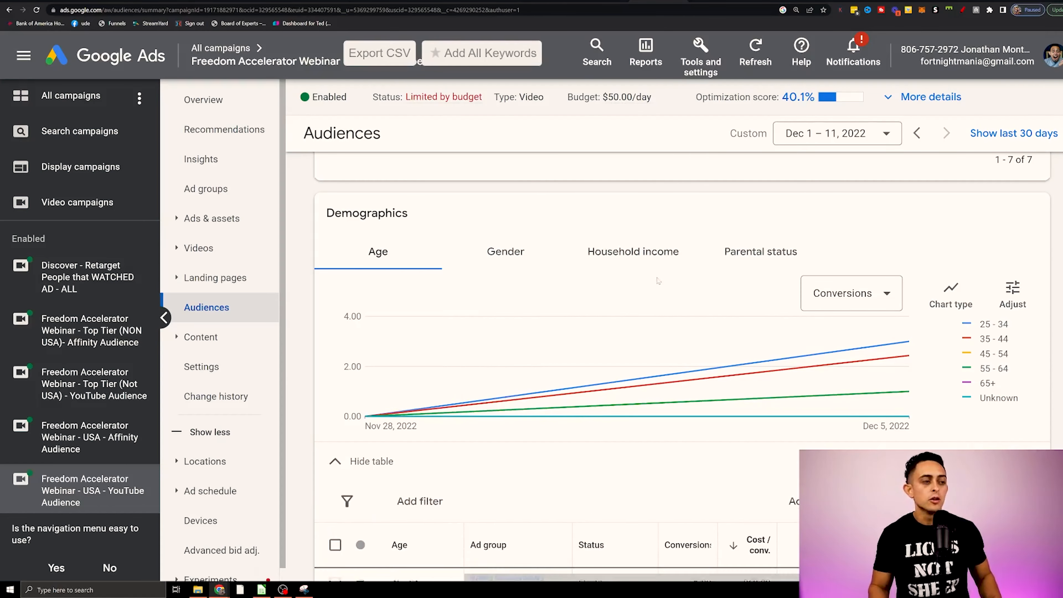
pyautogui.scroll(-5, 942, 322)
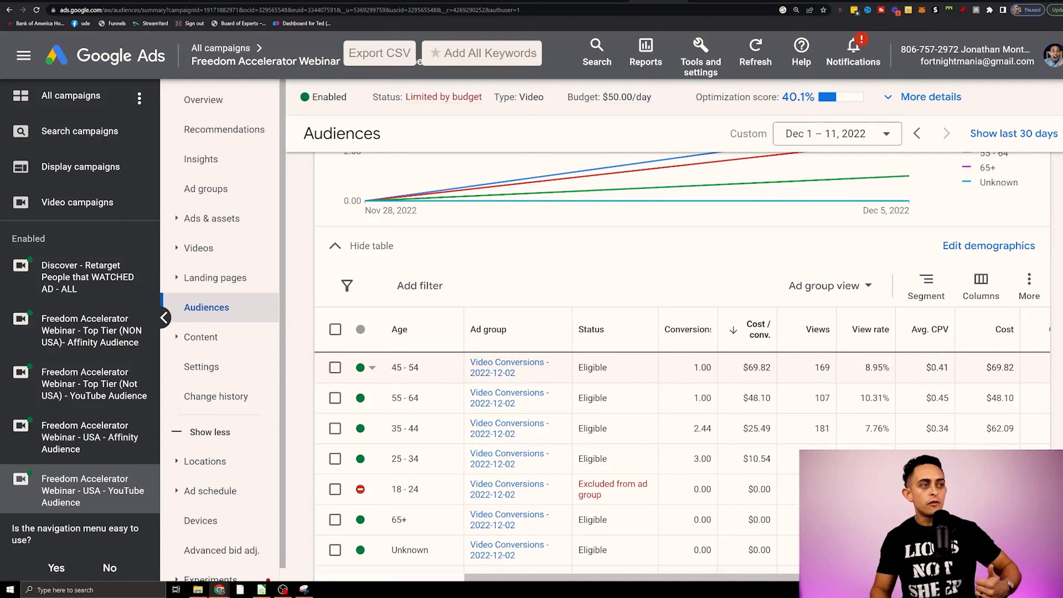
pyautogui.moveTo(742, 369); pyautogui.dragTo(776, 368)
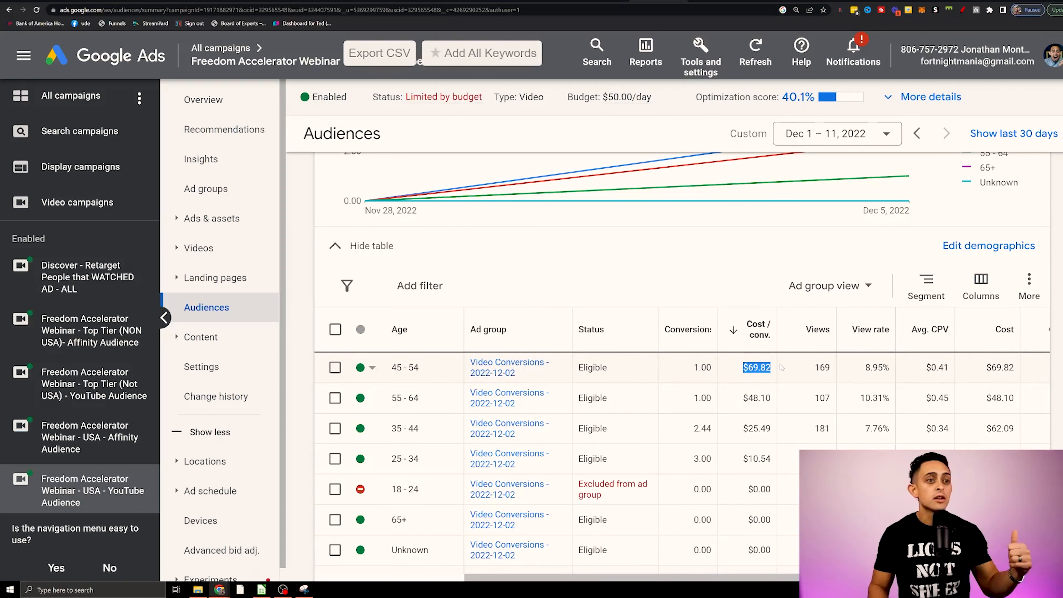
# Mark the 25 - 34 age group's cost per conversion in red, clearing the first markings and redrawing.
pyautogui.click(963, 10)
pyautogui.moveTo(760, 445)
pyautogui.mouseDown()
pyautogui.moveTo(383, 447)
pyautogui.moveTo(506, 476)
pyautogui.mouseUp()
pyautogui.moveTo(669, 472)
pyautogui.mouseDown()
pyautogui.moveTo(773, 451)
pyautogui.moveTo(784, 467)
pyautogui.mouseUp()
pyautogui.click(963, 11)
pyautogui.click(960, 12)
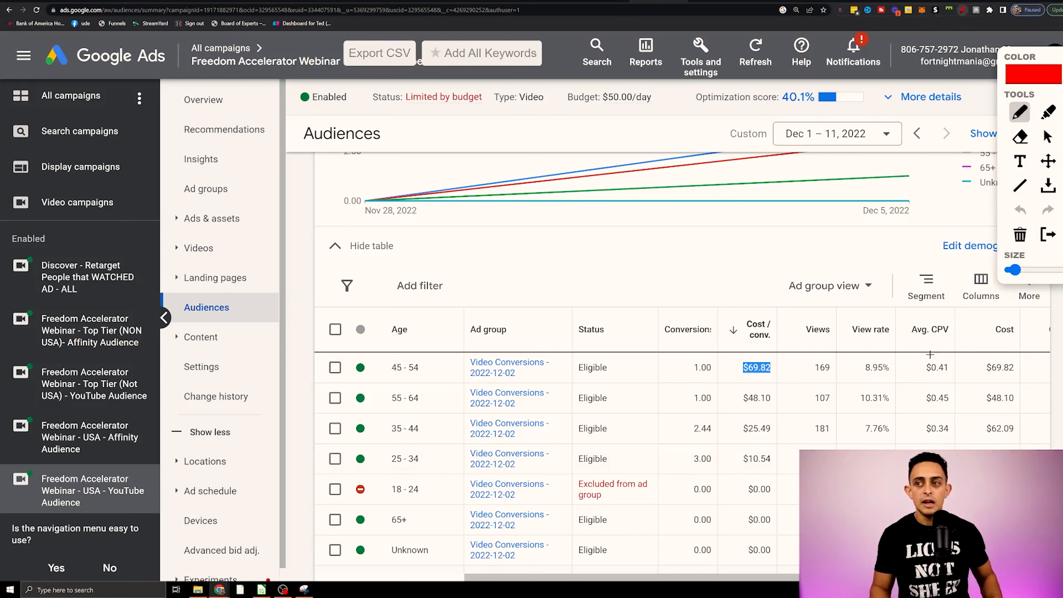
pyautogui.moveTo(760, 447)
pyautogui.mouseDown()
pyautogui.moveTo(778, 454)
pyautogui.moveTo(731, 442)
pyautogui.mouseUp()
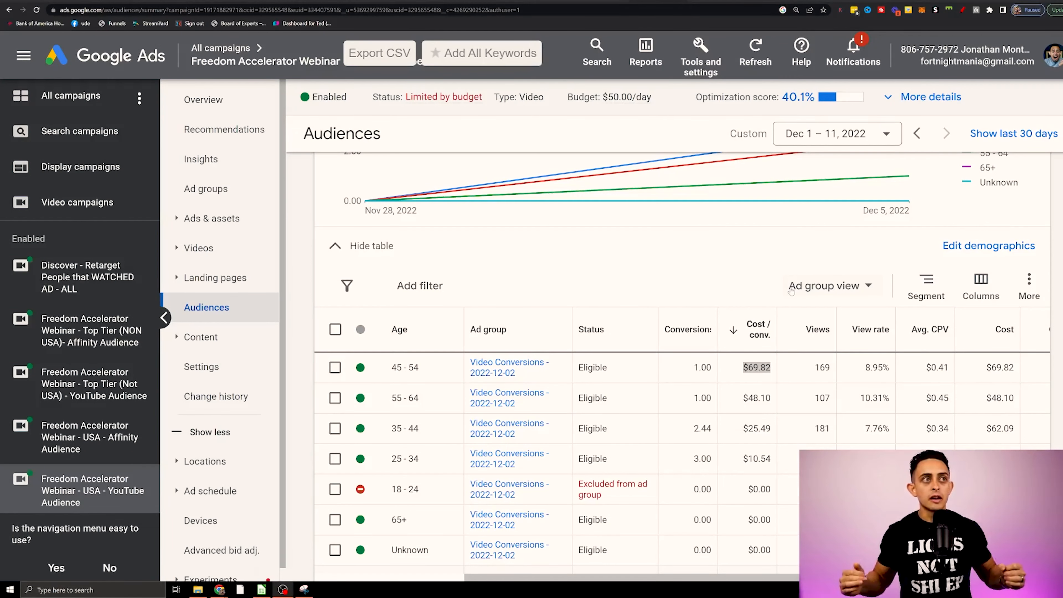
# Open the Audience manager's list of your data segments and dismiss the optimization score notification.
pyautogui.click(715, 75)
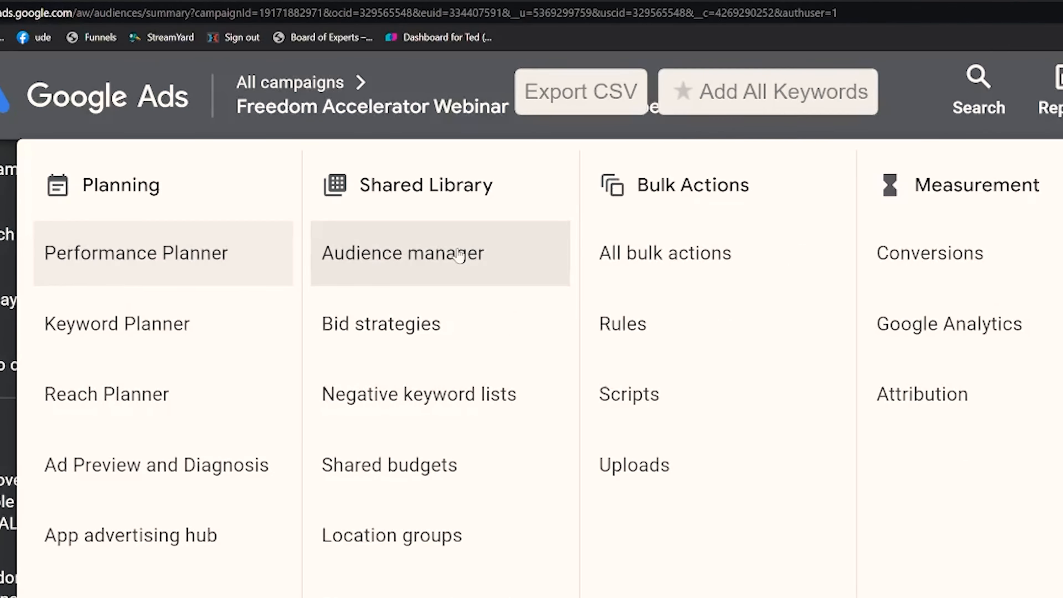
pyautogui.click(458, 253)
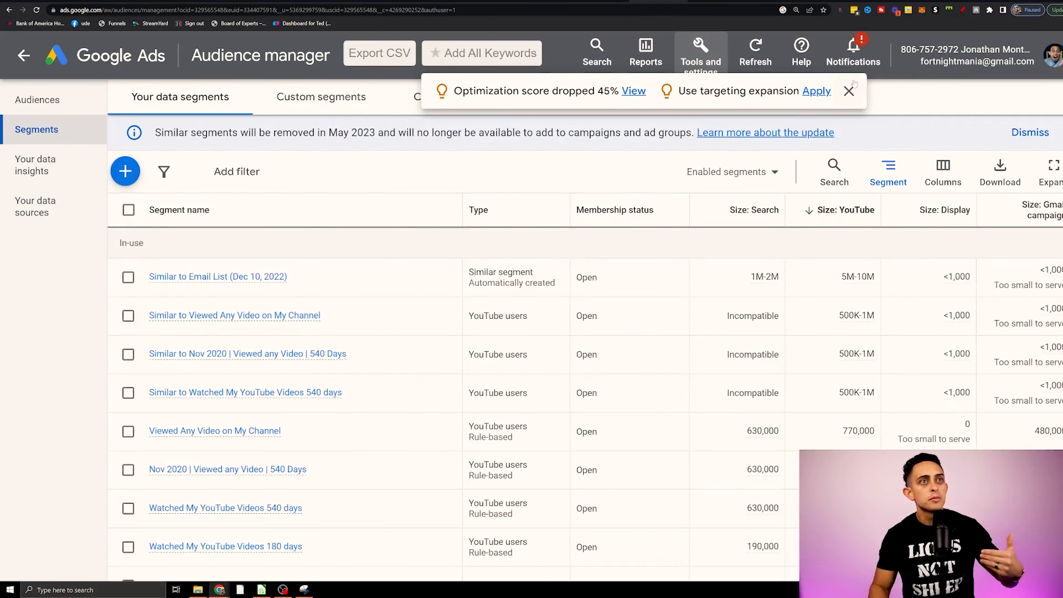
pyautogui.click(850, 89)
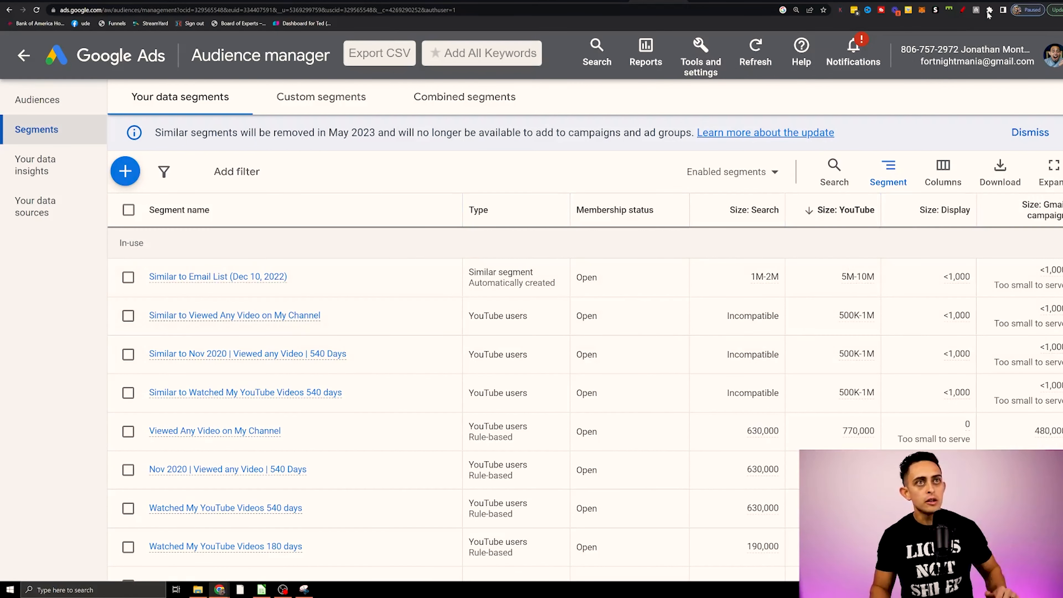
# Circle the Your data segments and Custom segments headings in red, add arrows pointing at Custom segments, and close the drawing overlay.
pyautogui.click(961, 10)
pyautogui.moveTo(172, 76)
pyautogui.mouseDown()
pyautogui.moveTo(201, 138)
pyautogui.moveTo(205, 78)
pyautogui.moveTo(334, 78)
pyautogui.mouseUp()
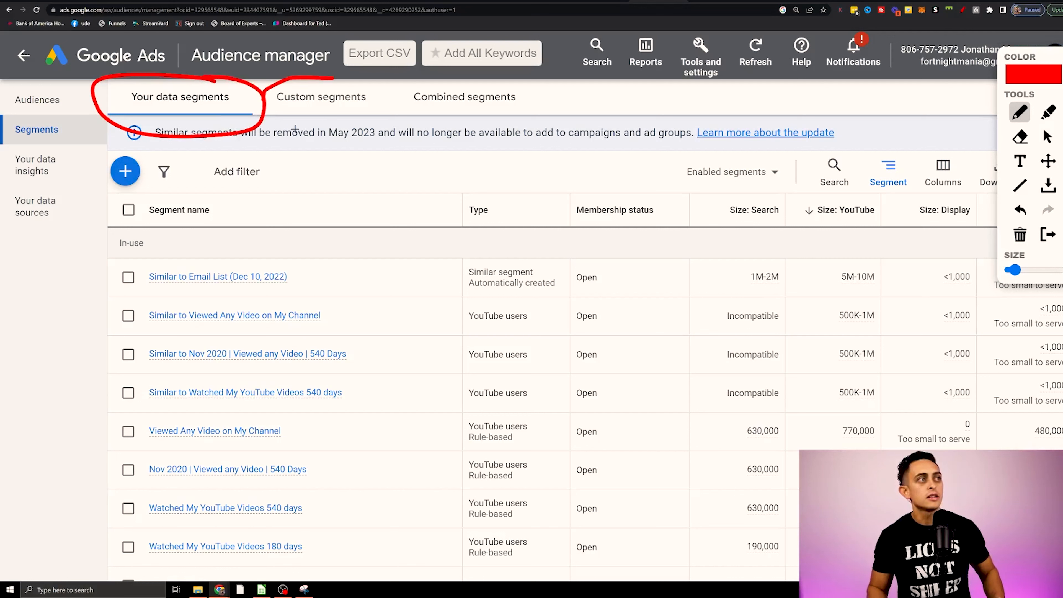
pyautogui.moveTo(295, 129); pyautogui.dragTo(331, 79)
pyautogui.moveTo(321, 157); pyautogui.dragTo(306, 211)
pyautogui.moveTo(304, 166)
pyautogui.mouseDown()
pyautogui.moveTo(326, 146)
pyautogui.moveTo(351, 170)
pyautogui.mouseUp()
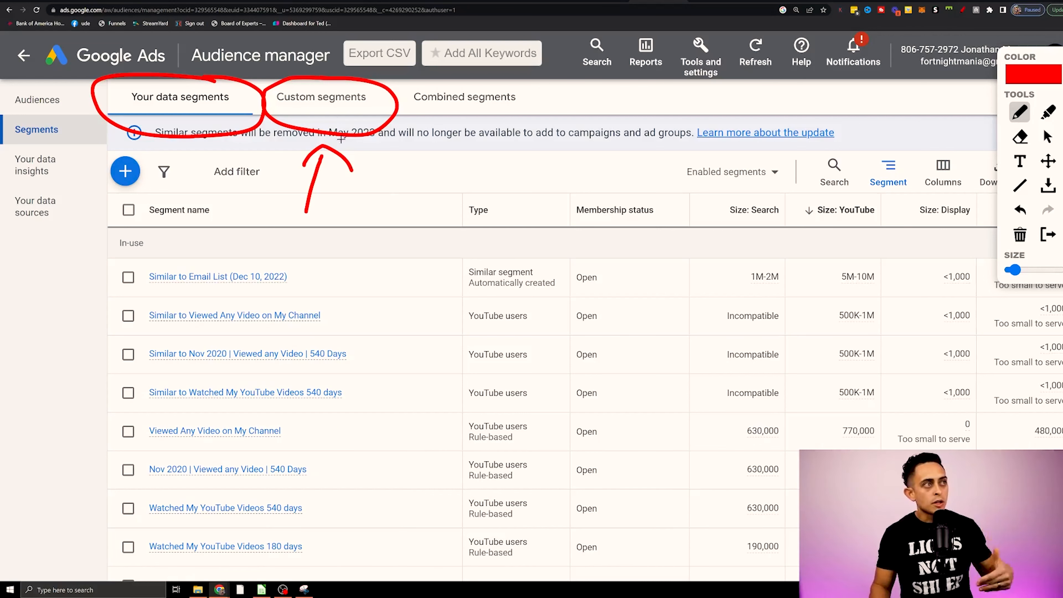
pyautogui.moveTo(380, 157)
pyautogui.mouseDown()
pyautogui.moveTo(375, 142)
pyautogui.moveTo(392, 151)
pyautogui.mouseUp()
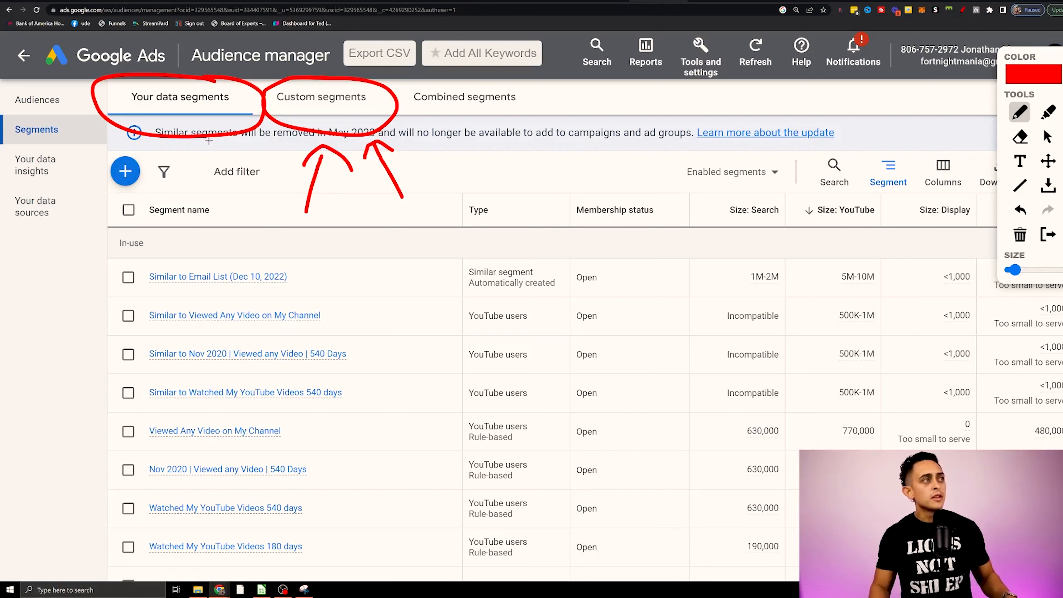
pyautogui.press('Escape')
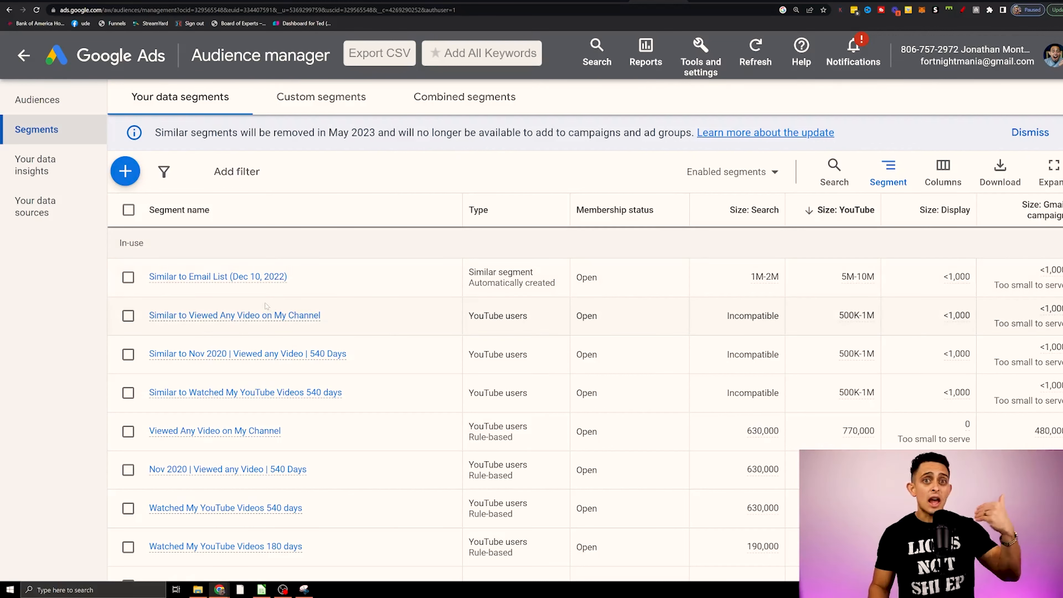
# Review the YouTube viewer segments, and open the custom segment Custom URL - Clickfunnels for editing.
pyautogui.scroll(-3, 266, 305)
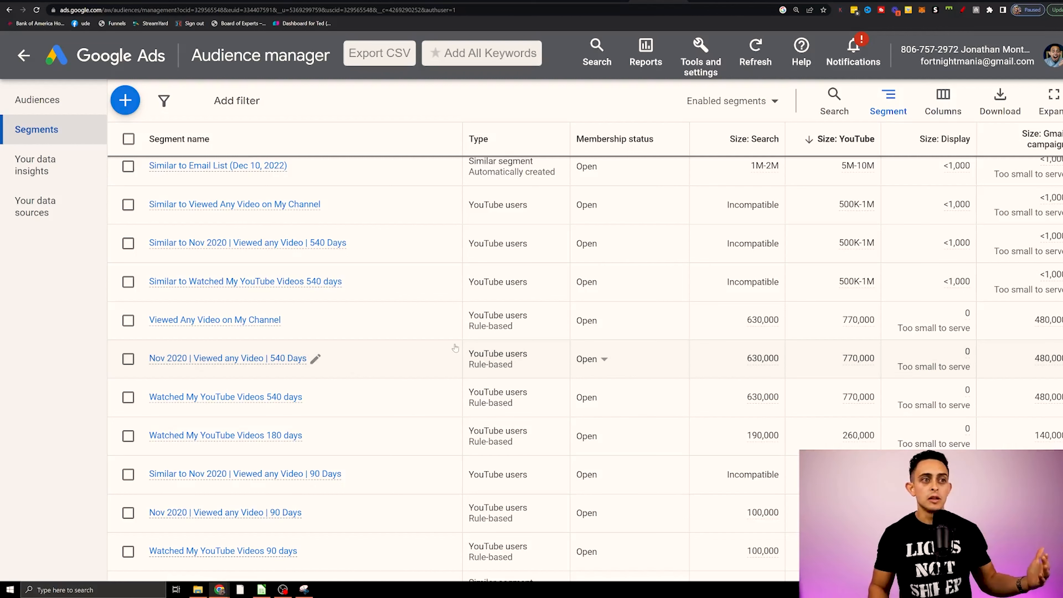
pyautogui.scroll(3, 465, 341)
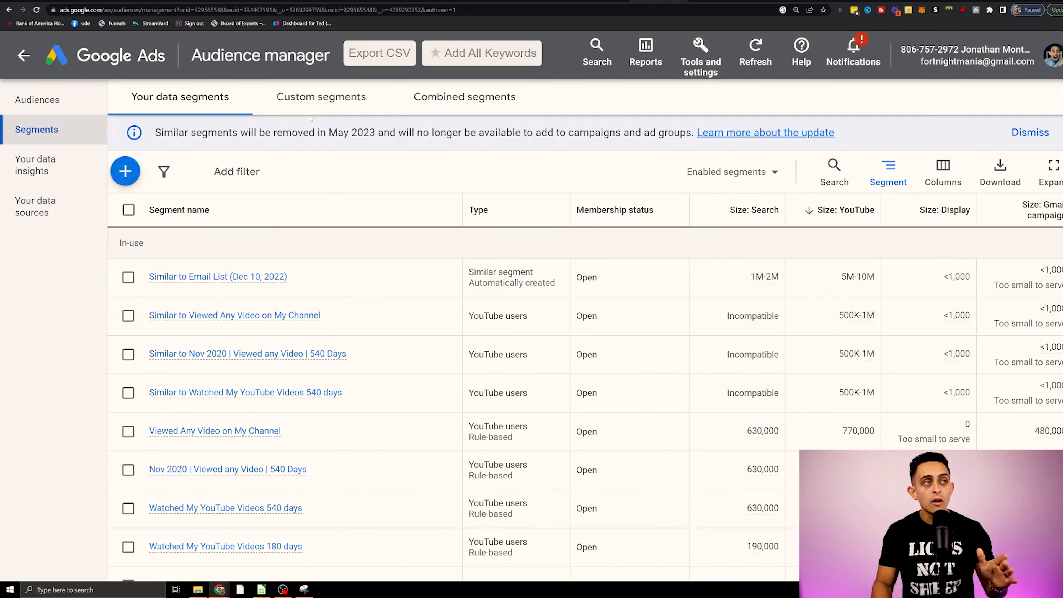
pyautogui.click(320, 98)
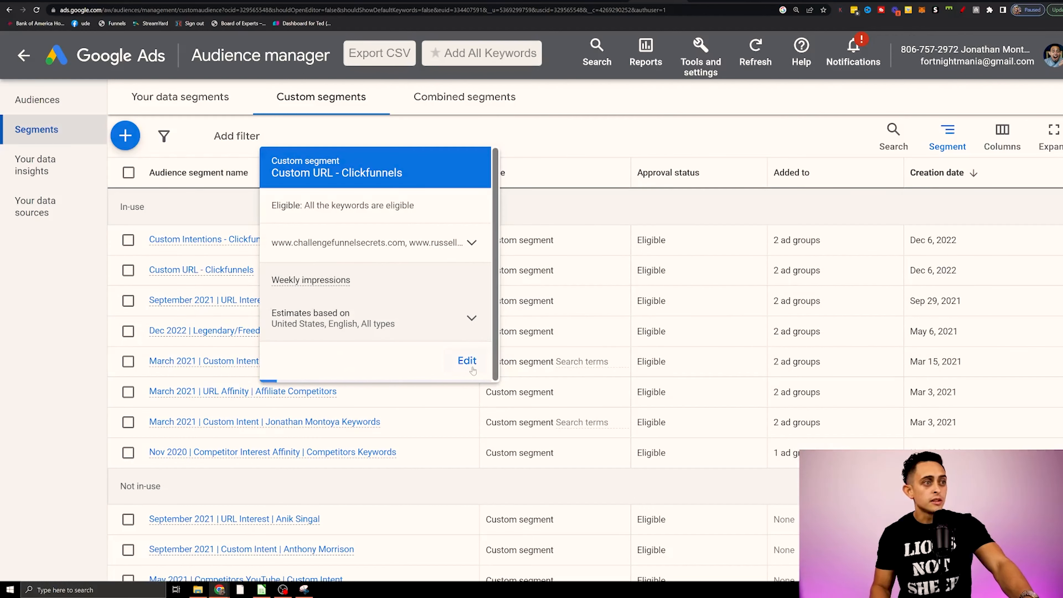
pyautogui.click(467, 361)
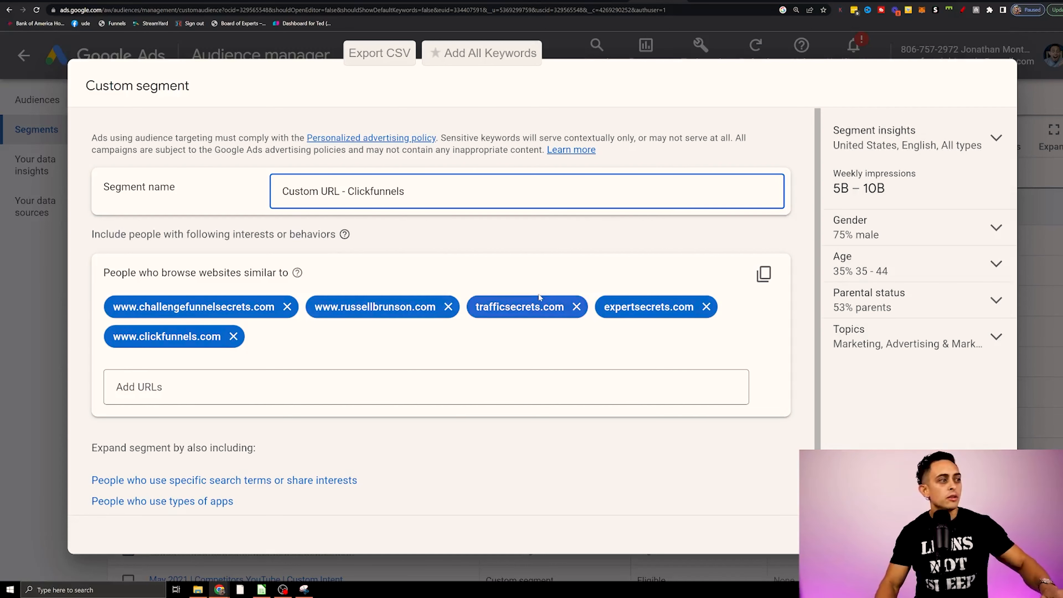
# Circle "People who browse websites similar to" in red and underline the segment's competitor website URLs.
pyautogui.click(962, 10)
pyautogui.moveTo(236, 255)
pyautogui.mouseDown()
pyautogui.moveTo(158, 255)
pyautogui.moveTo(89, 288)
pyautogui.moveTo(257, 302)
pyautogui.moveTo(377, 283)
pyautogui.moveTo(209, 261)
pyautogui.moveTo(228, 254)
pyautogui.mouseUp()
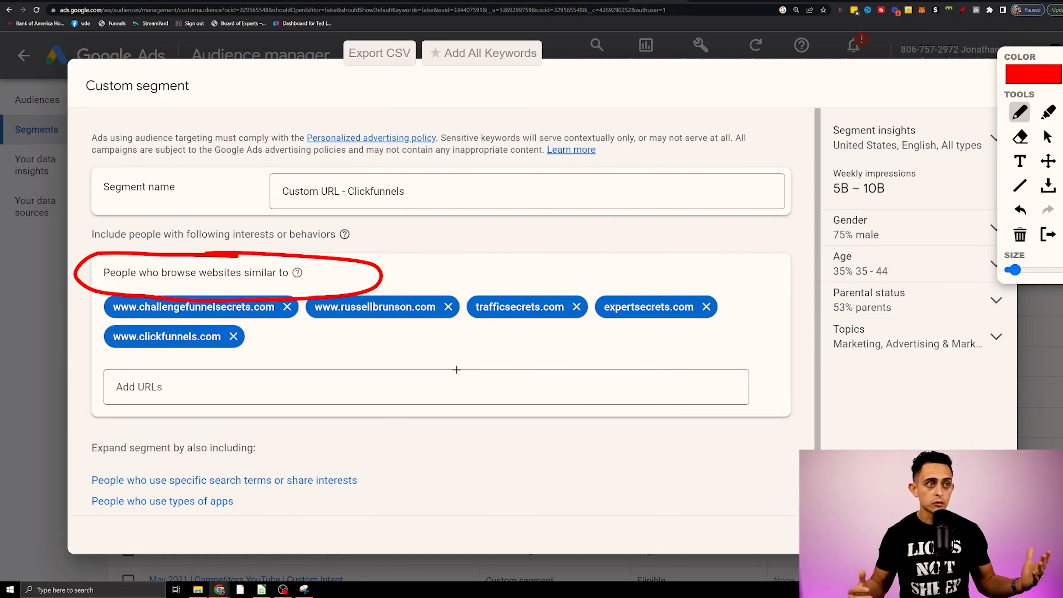
pyautogui.moveTo(316, 334); pyautogui.dragTo(580, 323)
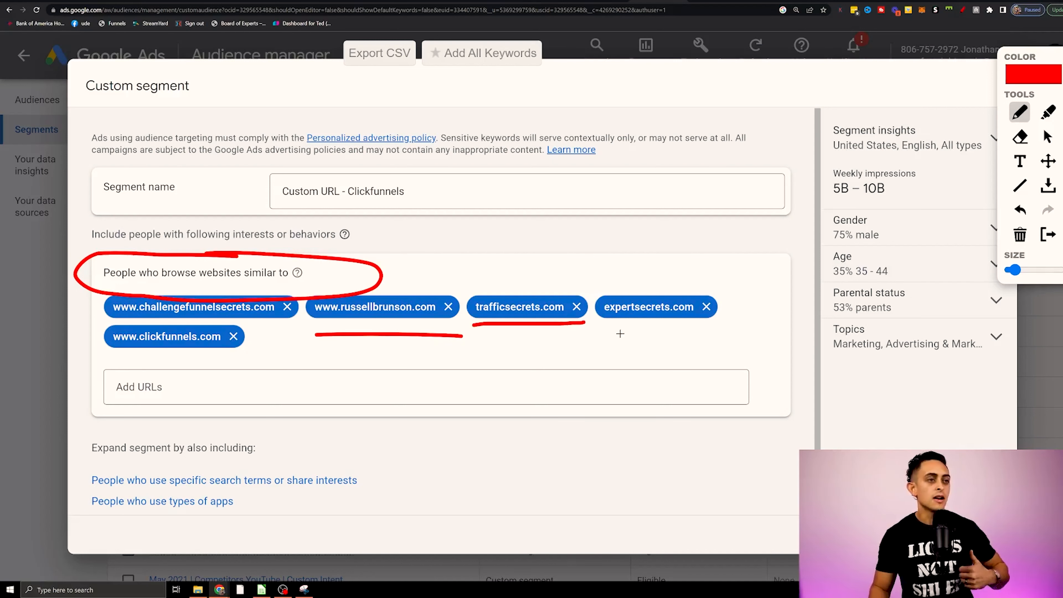
pyautogui.moveTo(724, 334); pyautogui.dragTo(725, 333)
pyautogui.moveTo(104, 358); pyautogui.dragTo(252, 361)
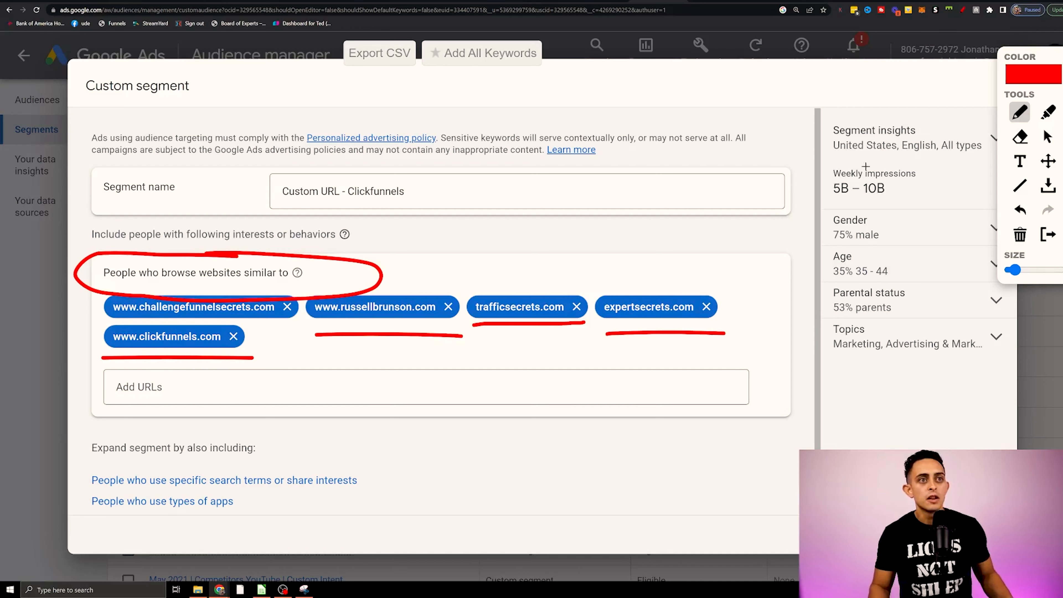
# Circle the weekly impressions estimate in red and add strokes pointing to the demographic insights.
pyautogui.moveTo(843, 160)
pyautogui.mouseDown()
pyautogui.moveTo(823, 201)
pyautogui.moveTo(935, 176)
pyautogui.moveTo(890, 158)
pyautogui.mouseUp()
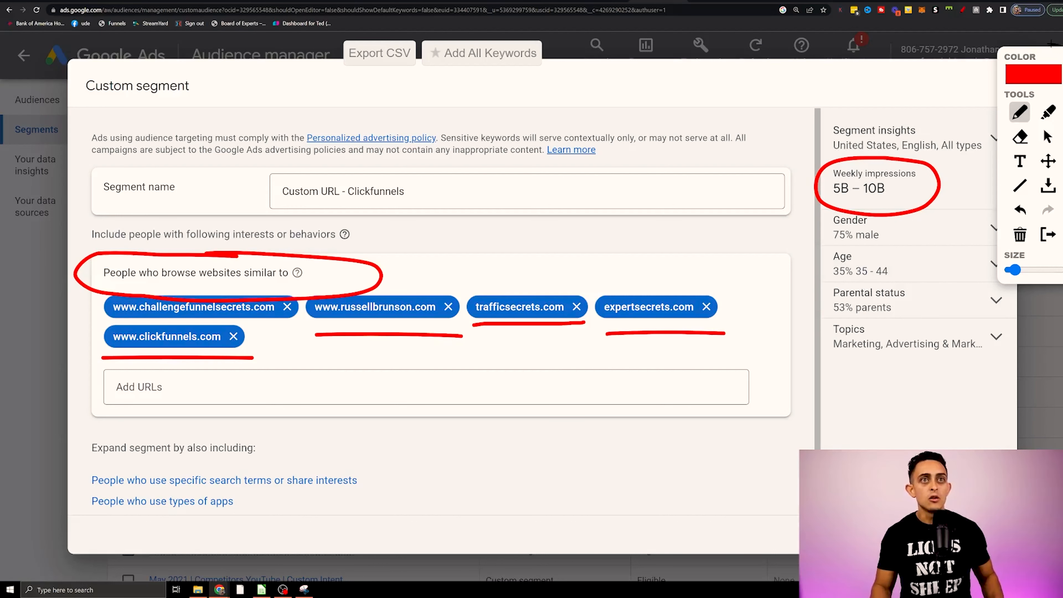
pyautogui.moveTo(741, 286)
pyautogui.mouseDown()
pyautogui.moveTo(812, 235)
pyautogui.moveTo(818, 247)
pyautogui.mouseUp()
pyautogui.moveTo(754, 372)
pyautogui.mouseDown()
pyautogui.moveTo(785, 322)
pyautogui.moveTo(833, 291)
pyautogui.mouseUp()
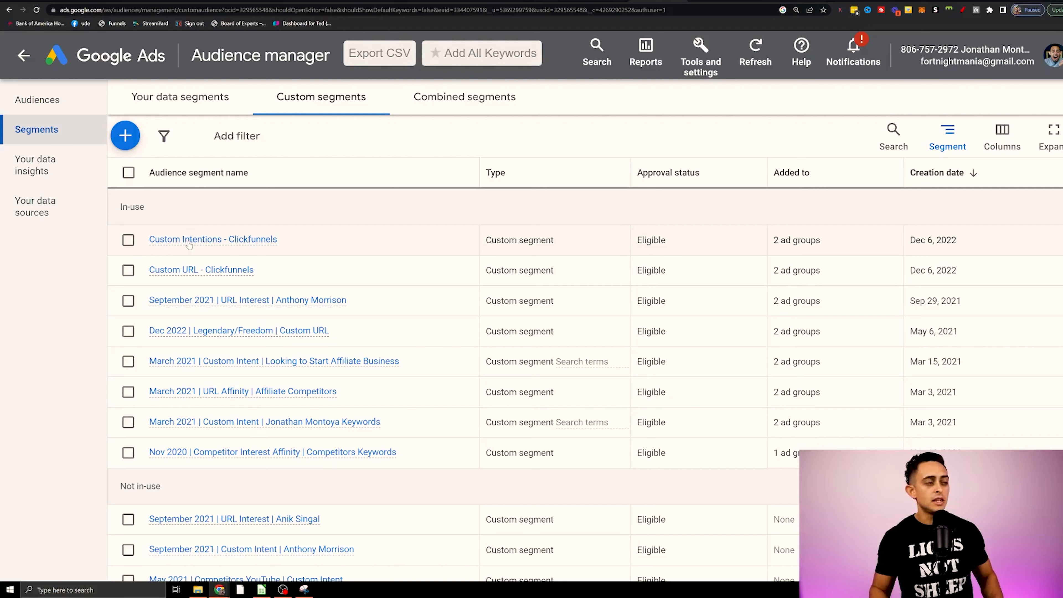
# Start a new custom segment and name it "YouTube Compeitors - Affiliate Marketing".
pyautogui.moveTo(195, 272)
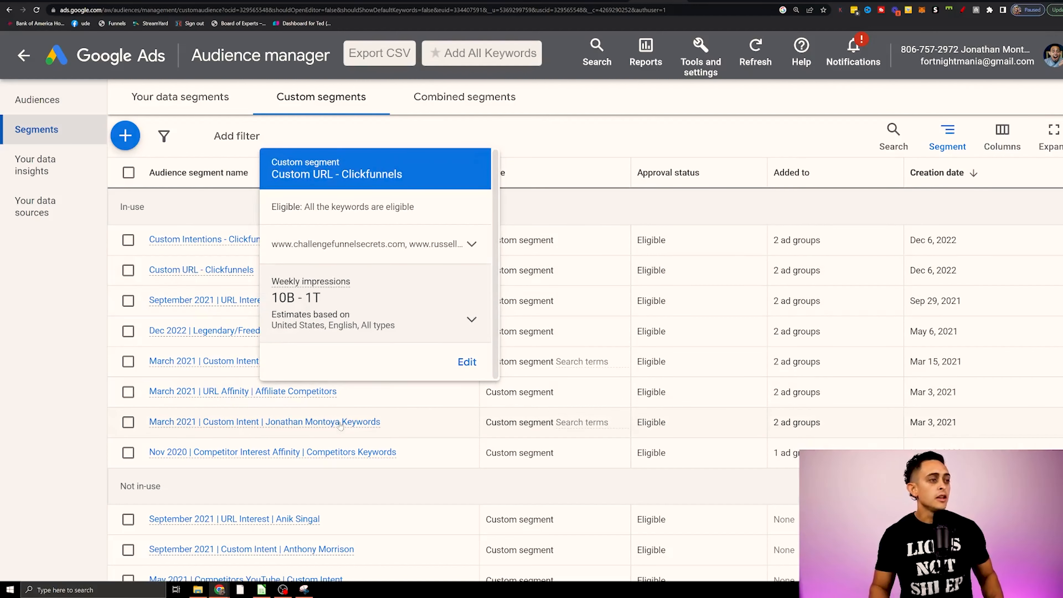
pyautogui.scroll(-10, 341, 427)
pyautogui.scroll(10, 465, 460)
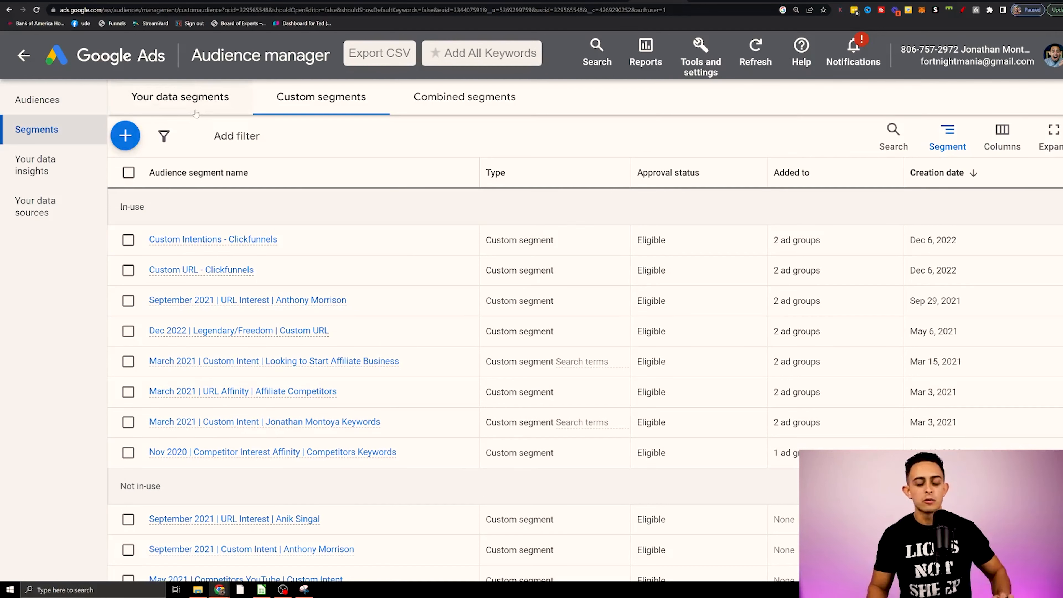
pyautogui.click(126, 136)
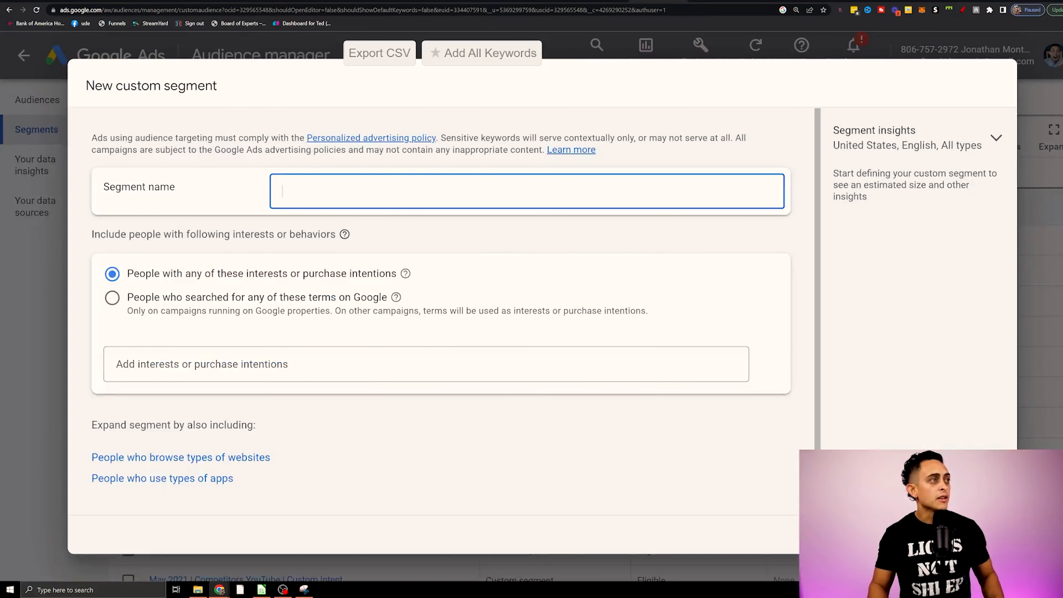
pyautogui.write('YouTube Compeitors - AFfiliate Marketing')
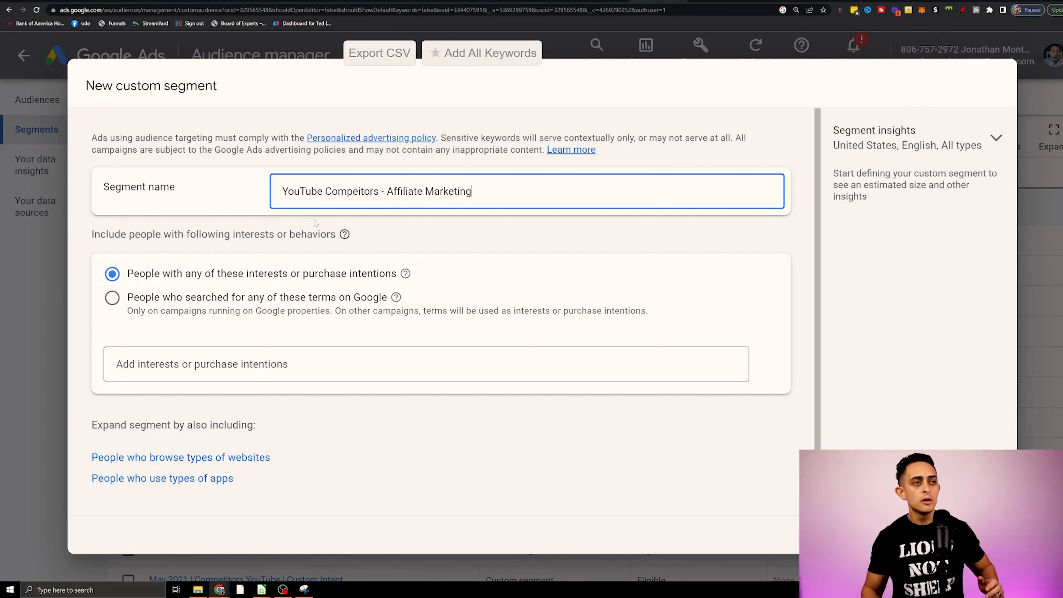
# Underline the interests option, circle "purchase intentions", clear the marks, underline the Google search terms option, and close the overlay.
pyautogui.click(962, 9)
pyautogui.moveTo(131, 288); pyautogui.dragTo(411, 287)
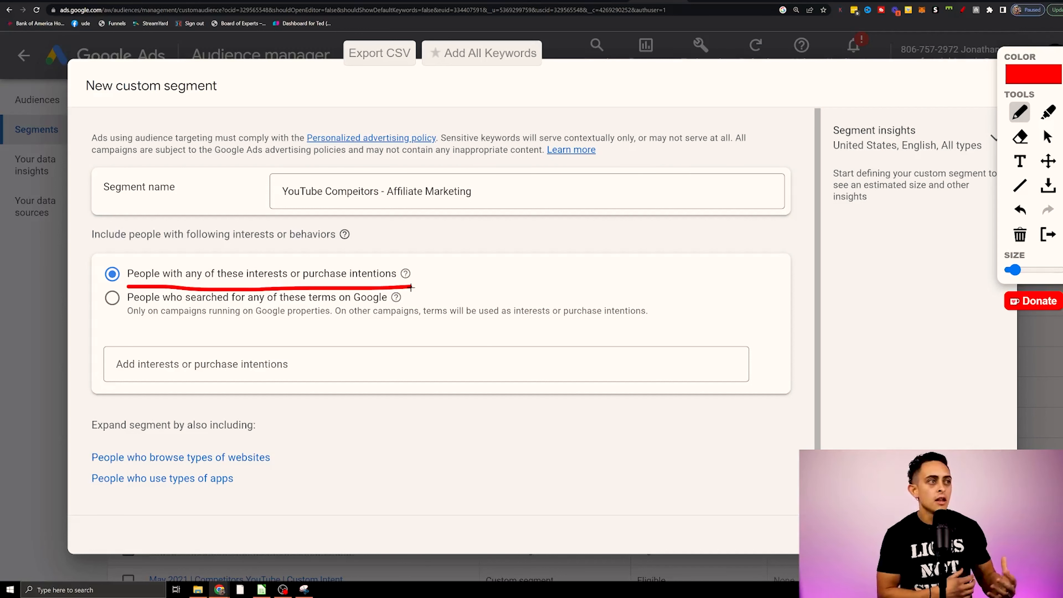
pyautogui.moveTo(404, 262)
pyautogui.mouseDown()
pyautogui.moveTo(320, 256)
pyautogui.moveTo(331, 295)
pyautogui.moveTo(377, 248)
pyautogui.mouseUp()
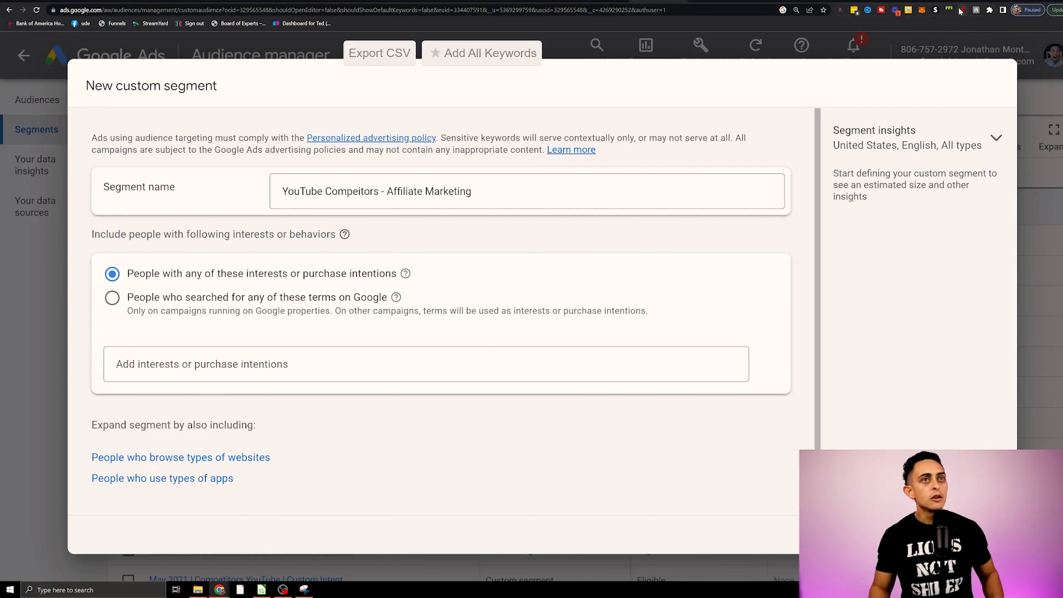
pyautogui.click(963, 10)
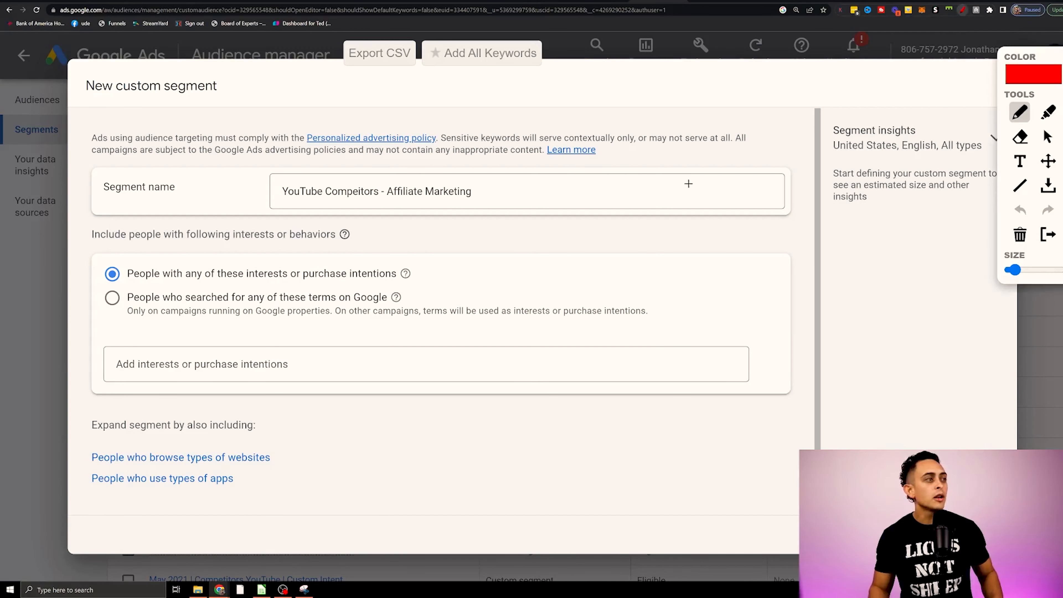
pyautogui.moveTo(203, 306); pyautogui.dragTo(405, 304)
pyautogui.press('Escape')
# Target people who searched for terms on Google, adding the search terms "affiliate marketing" and "make money online".
pyautogui.click(341, 311)
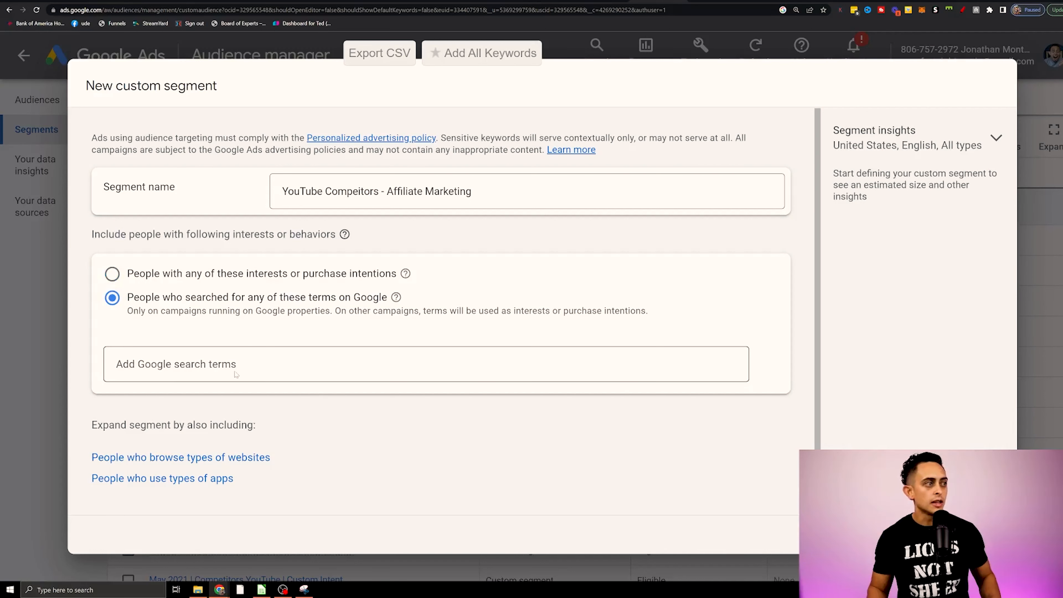
pyautogui.click(236, 374)
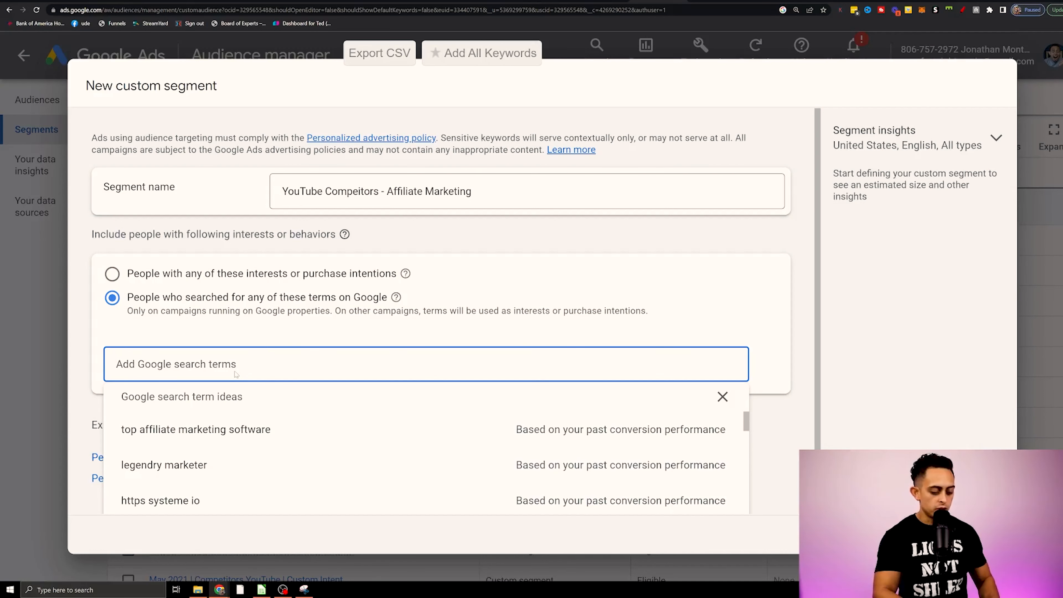
pyautogui.write('affiliate marketing')
pyautogui.press('Return')
pyautogui.write('make monet on')
pyautogui.press('BackSpace')
pyautogui.press('BackSpace')
pyautogui.press('BackSpace')
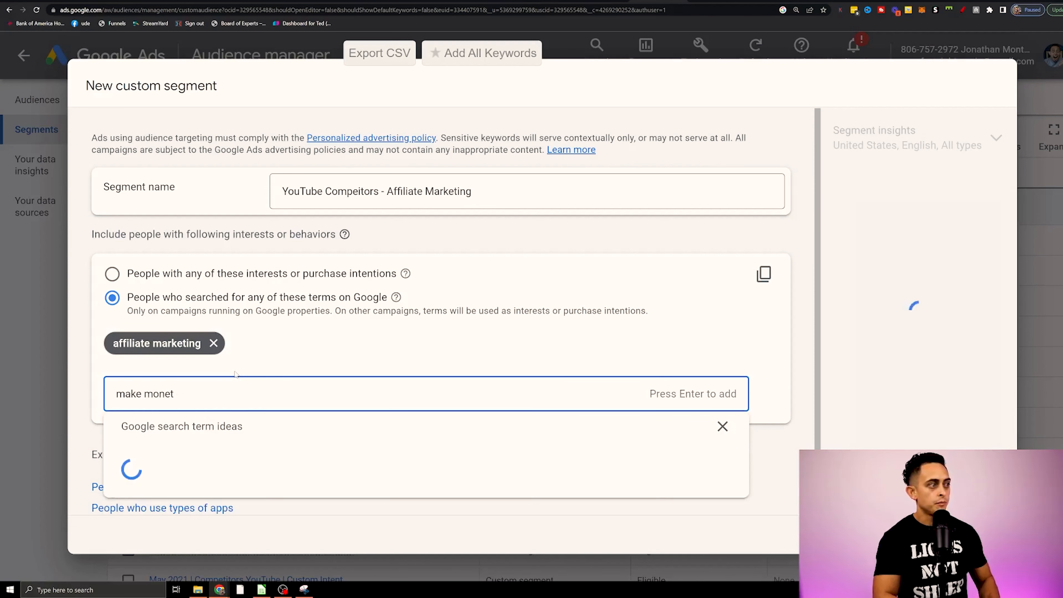
pyautogui.press('BackSpace')
pyautogui.write('y online')
pyautogui.press('Return')
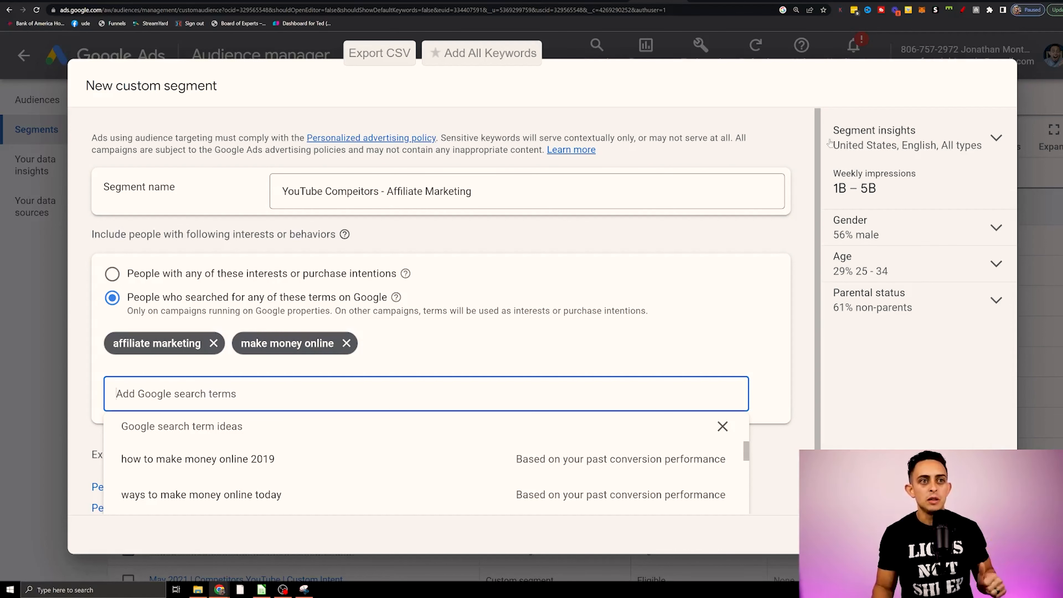
# Mark the weekly impressions and circle the gender, age and parental status insights in red, and close the drawing overlay.
pyautogui.click(962, 9)
pyautogui.moveTo(898, 215)
pyautogui.mouseDown()
pyautogui.moveTo(801, 310)
pyautogui.moveTo(883, 212)
pyautogui.moveTo(897, 214)
pyautogui.mouseUp()
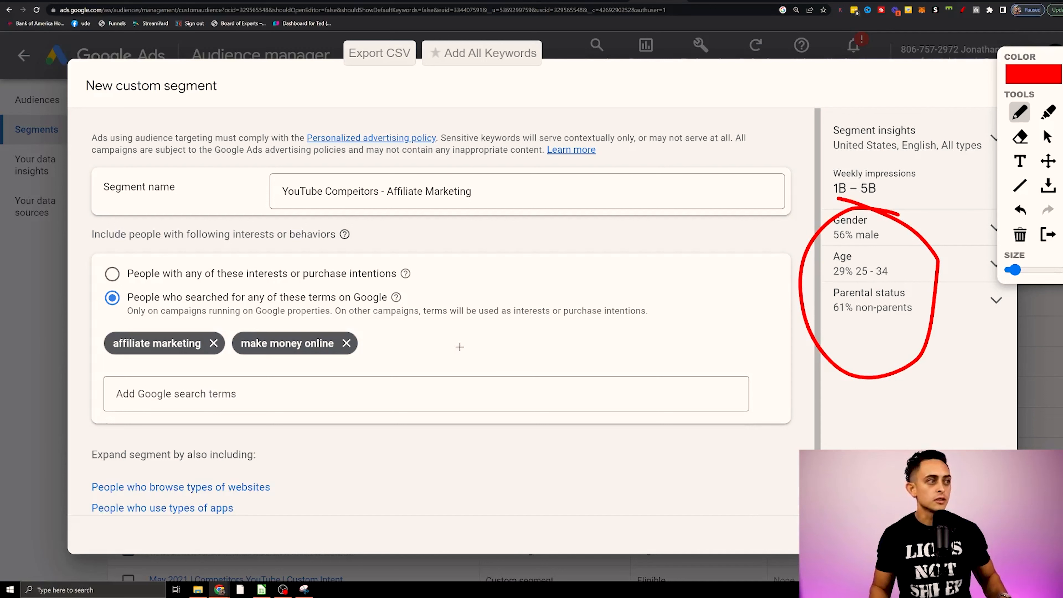
pyautogui.press('Escape')
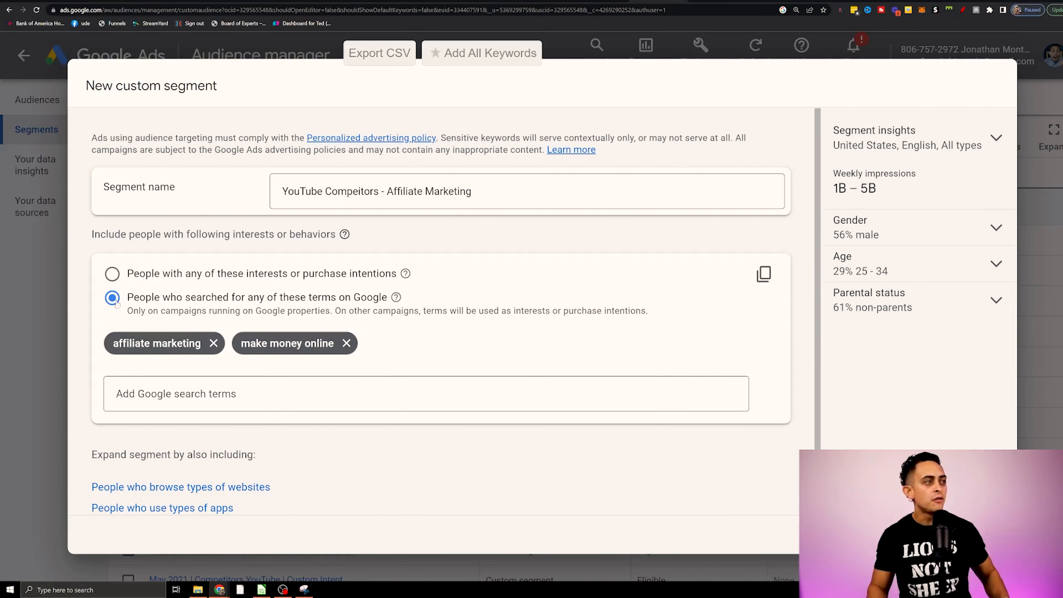
# Remove both Google search terms and switch the segment back to people with interests or purchase intentions.
pyautogui.click(354, 342)
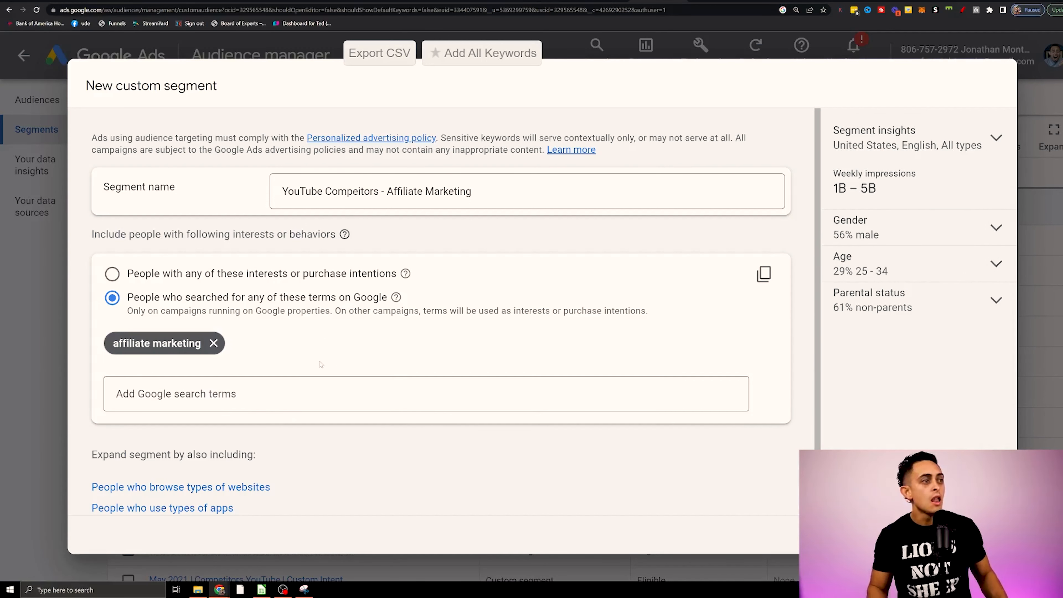
pyautogui.click(213, 343)
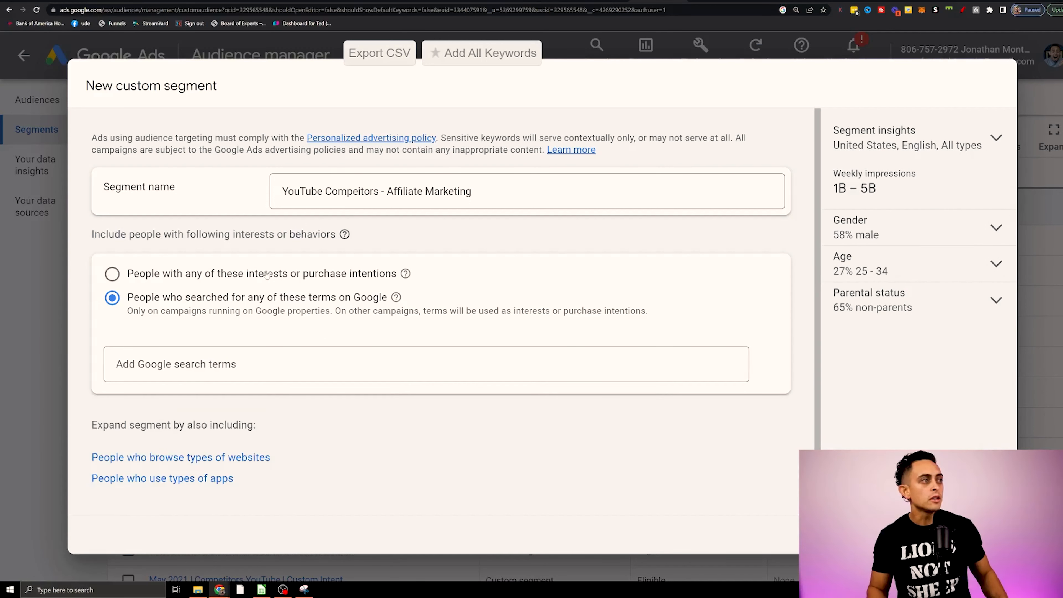
pyautogui.click(321, 283)
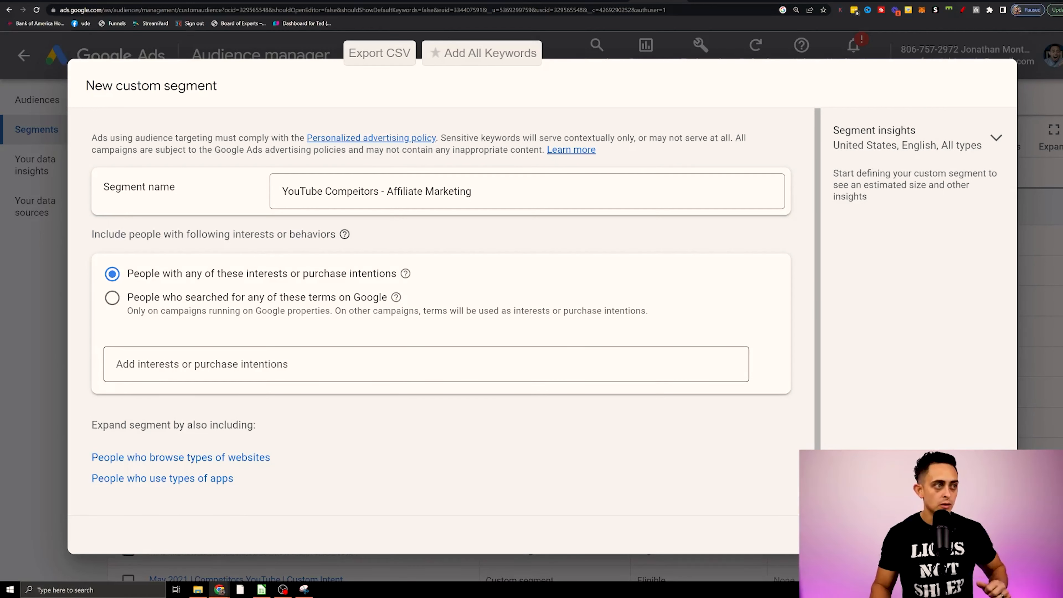
# Add "legendary marketer", "anthony morrison" and "franklin hatchet" as interests or purchase intentions of the custom segment.
pyautogui.click(335, 363)
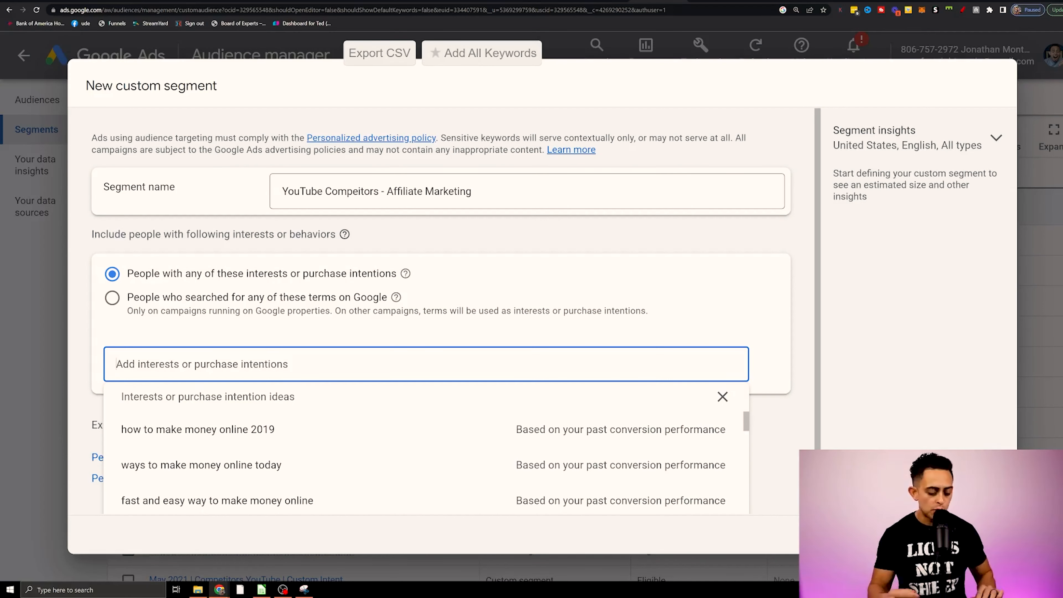
pyautogui.write('legenda')
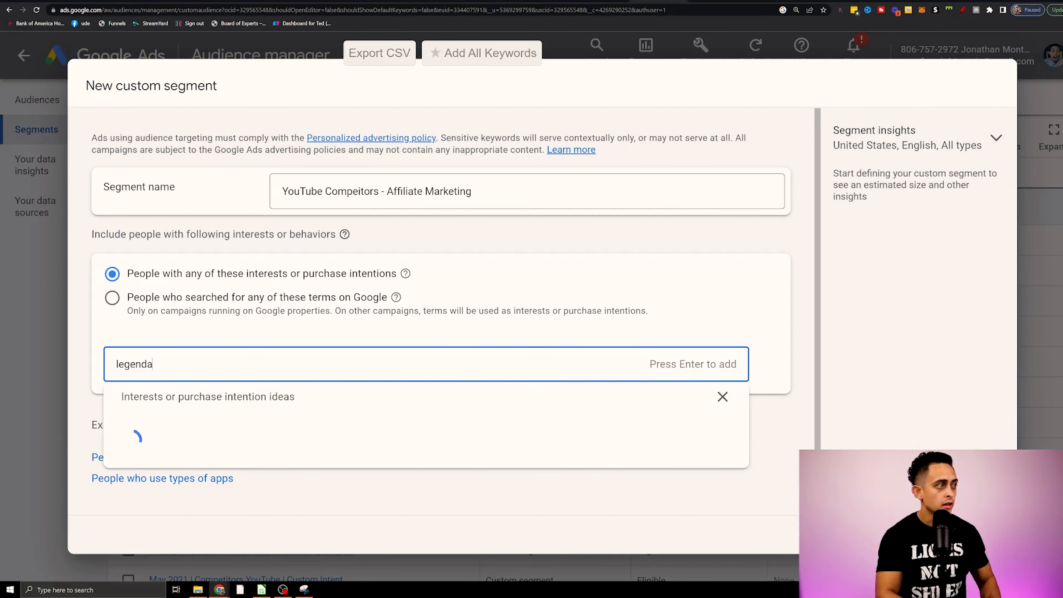
pyautogui.write('ry marketer')
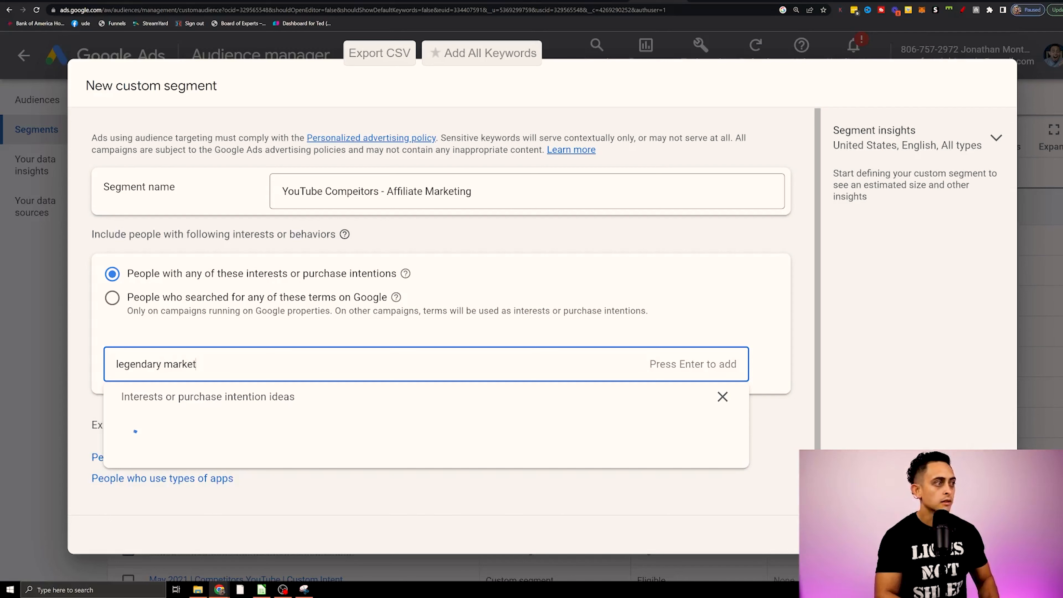
pyautogui.press('Return')
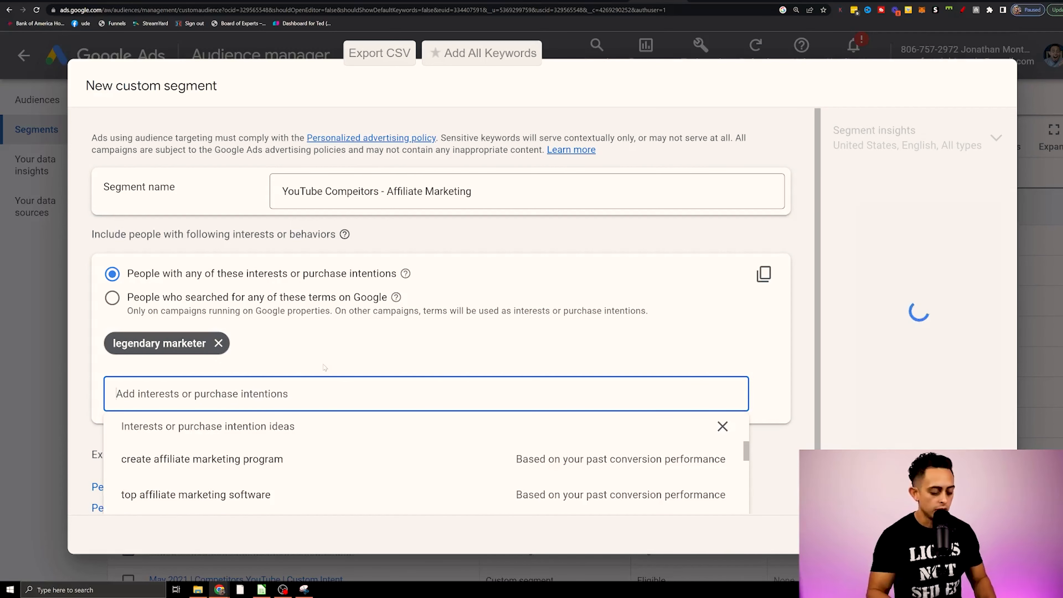
pyautogui.write('anthony morrison')
pyautogui.press('Return')
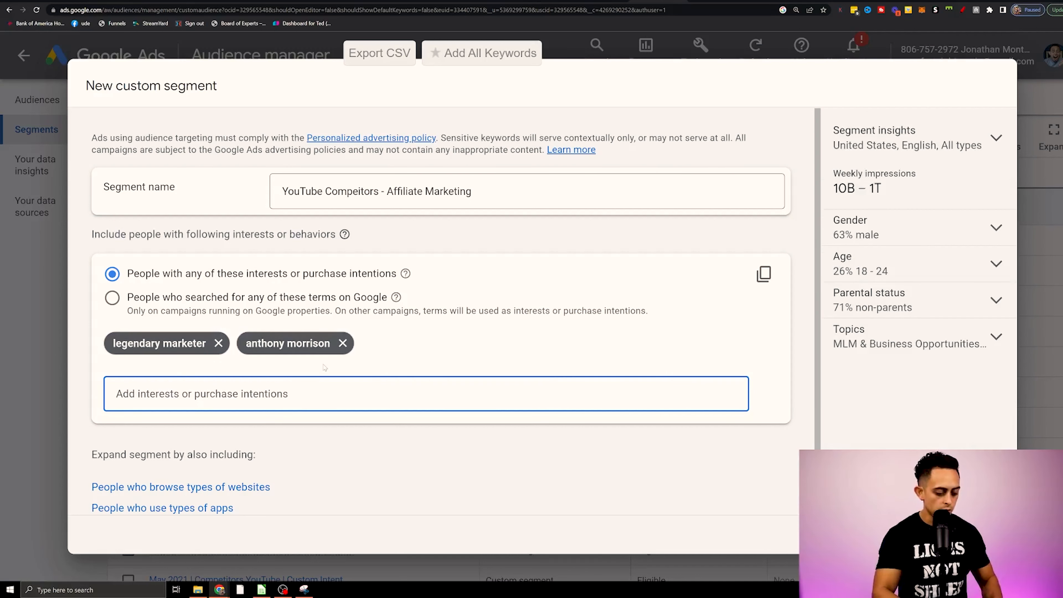
pyautogui.write('franklin hat')
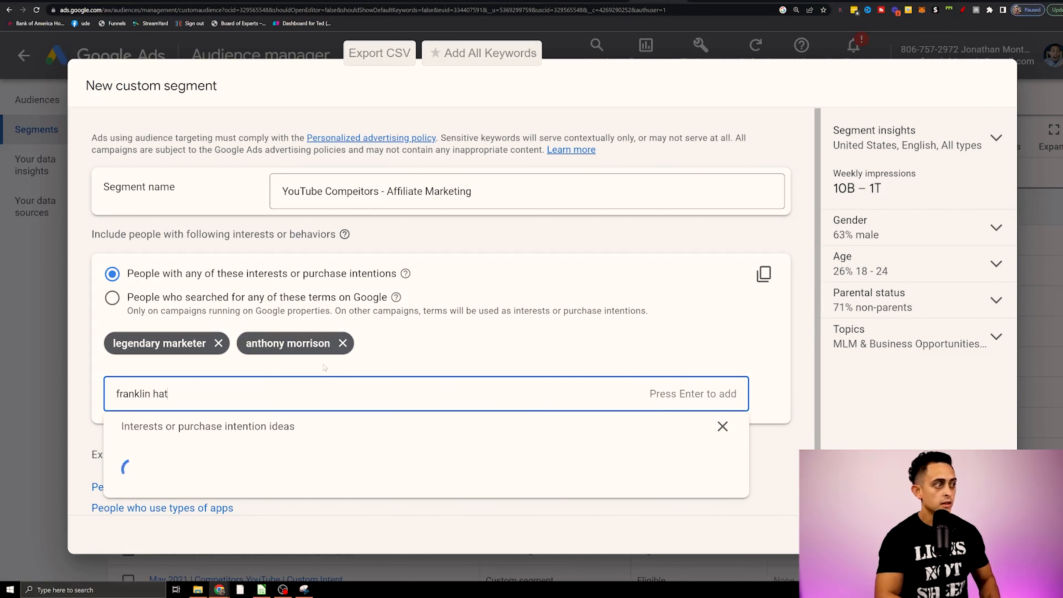
pyautogui.write('chet')
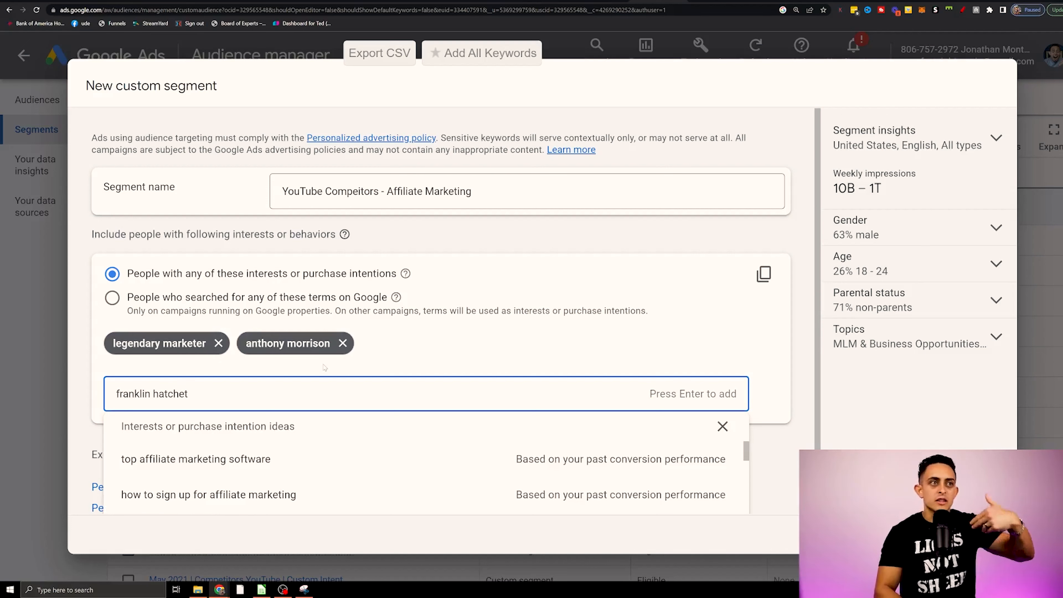
pyautogui.press('Return')
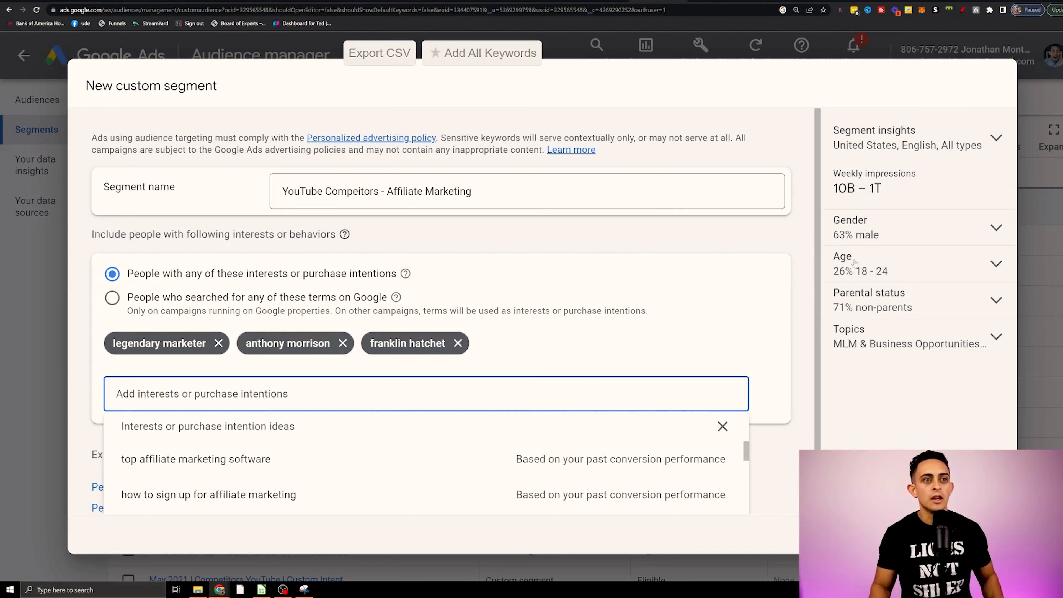
pyautogui.click(930, 388)
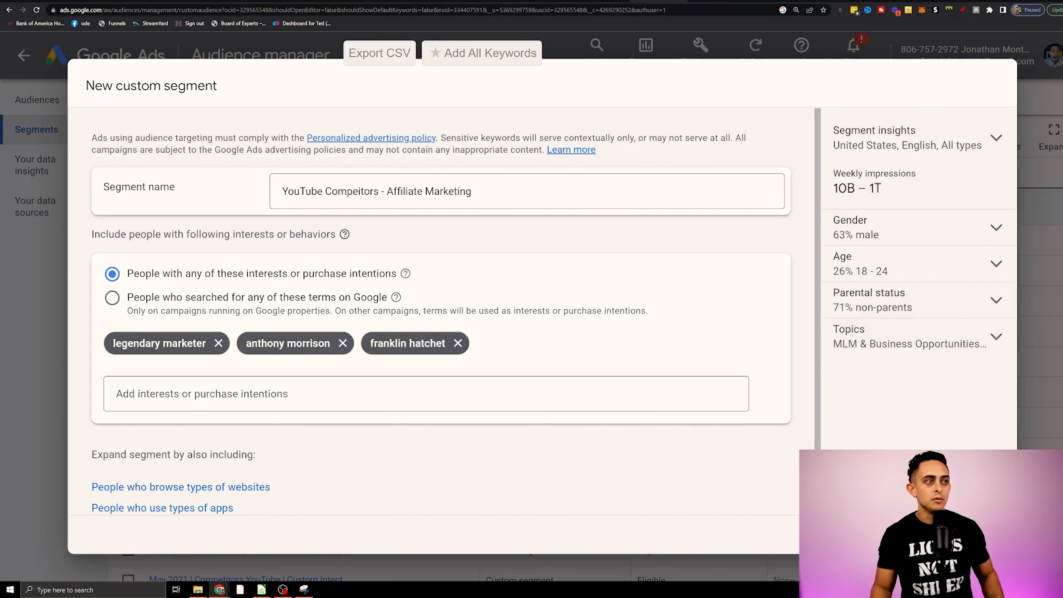
pyautogui.click(369, 392)
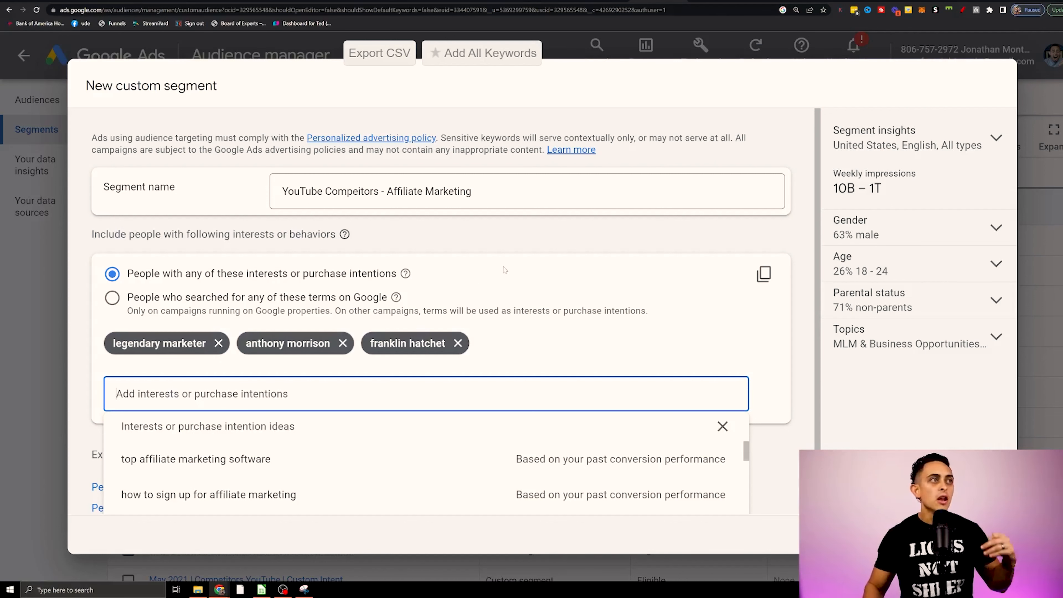
pyautogui.moveTo(475, 192); pyautogui.dragTo(278, 196)
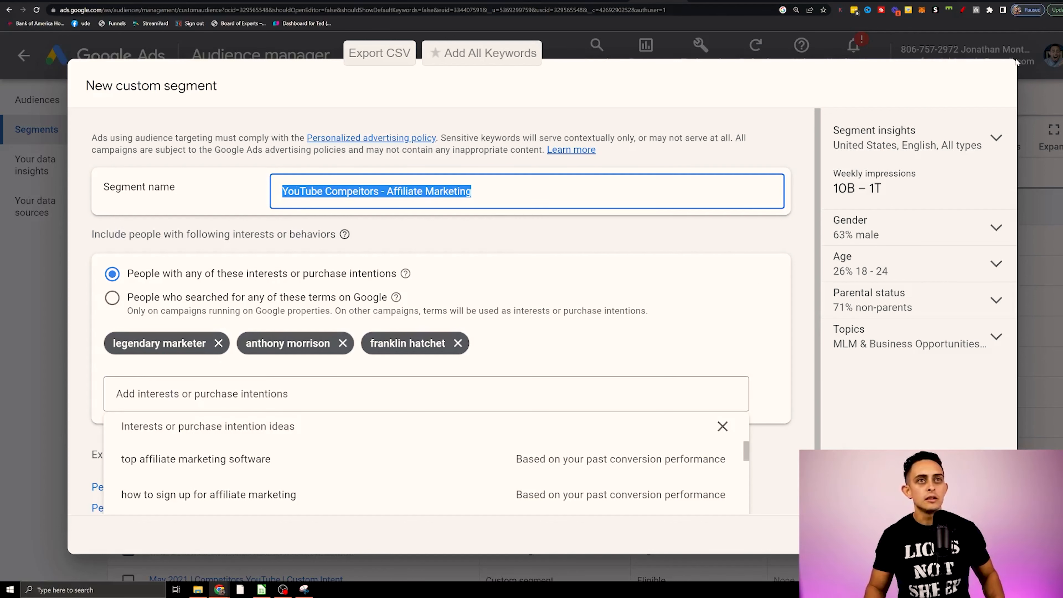
pyautogui.click(965, 11)
pyautogui.press('Escape')
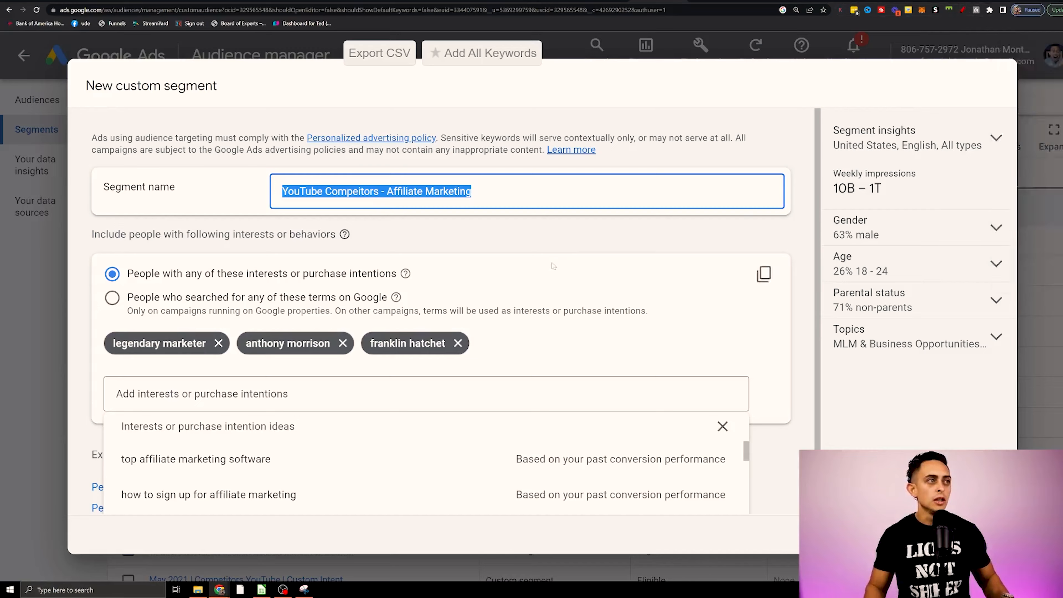
# Start a new custom segment named "Crypto interested URLs" and expand it to people who browse types of websites.
pyautogui.click(125, 135)
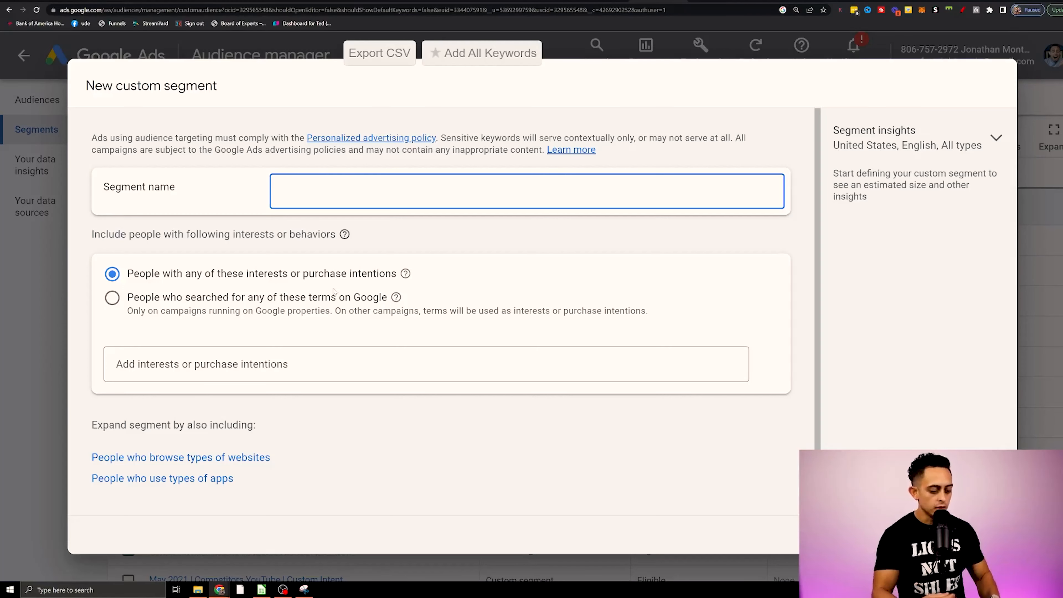
pyautogui.write('Crypto interested')
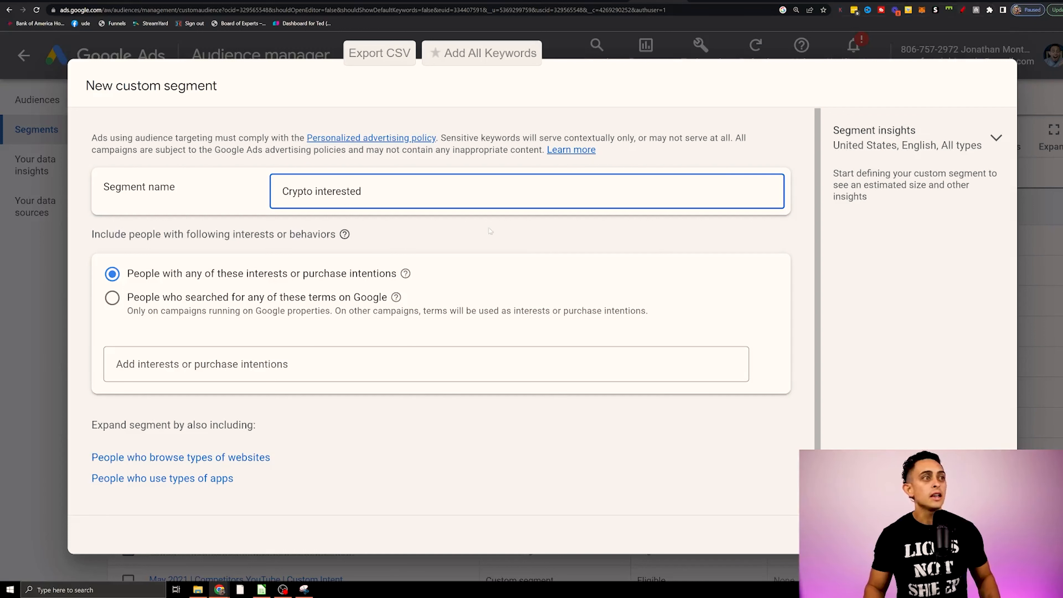
pyautogui.write(' URLS')
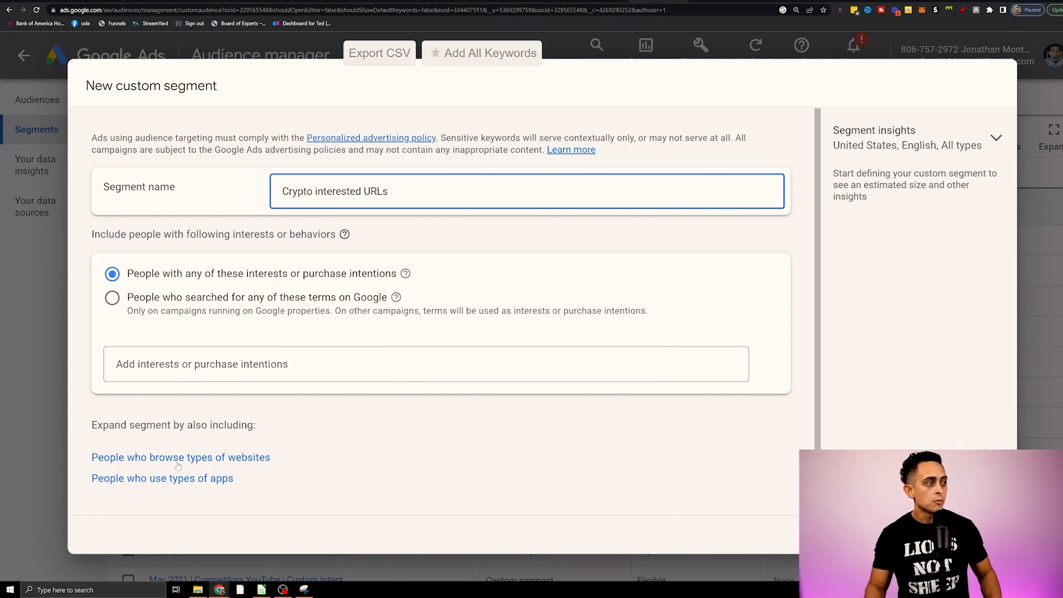
pyautogui.click(232, 460)
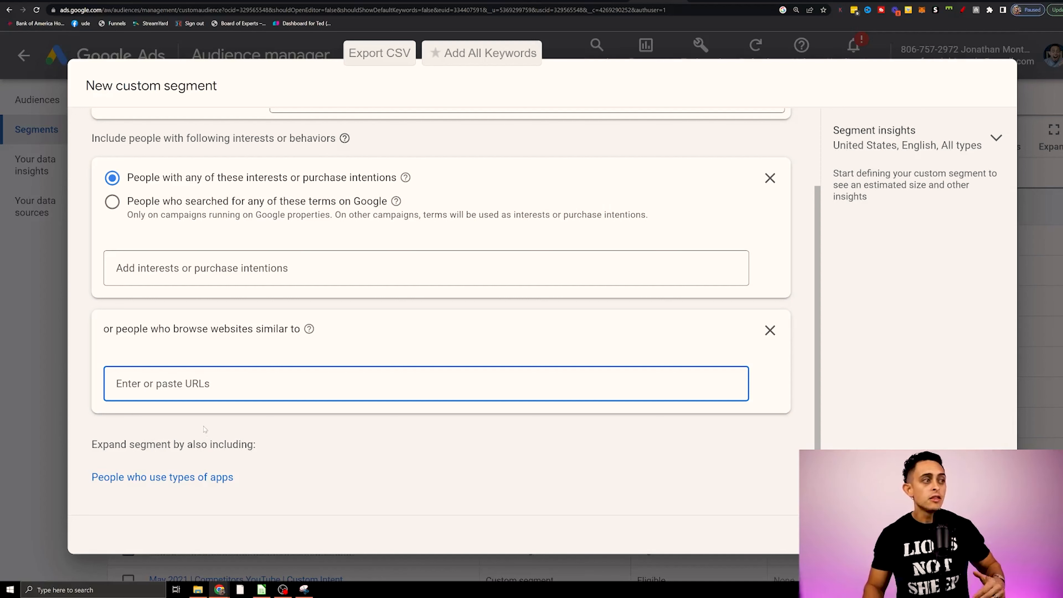
# Open coinbase.com in a new browser tab and add its URL to the websites the segment's people browse.
pyautogui.click(982, 1)
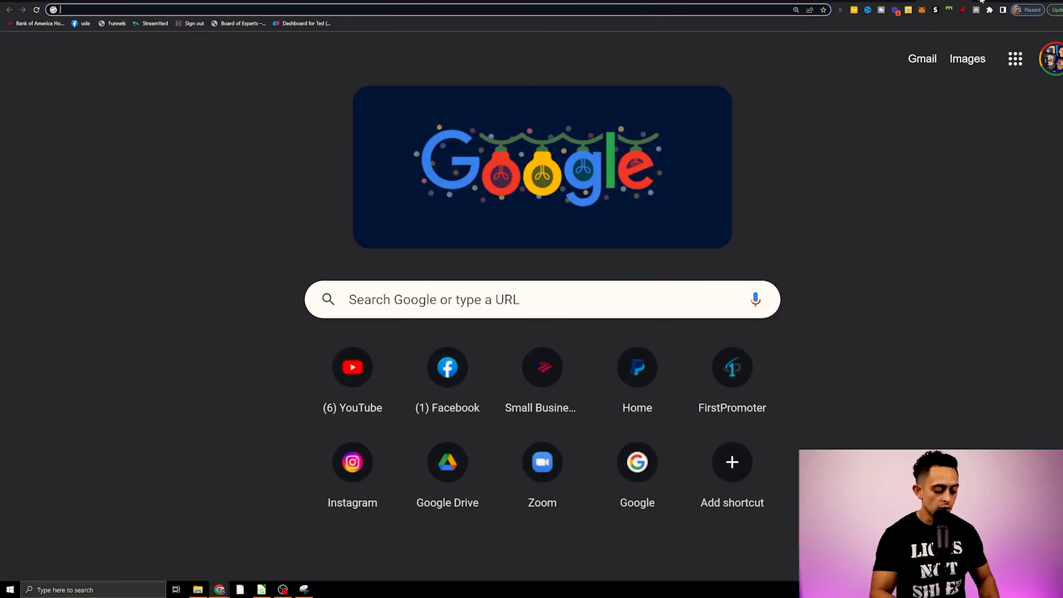
pyautogui.write('coinbase.com/asse')
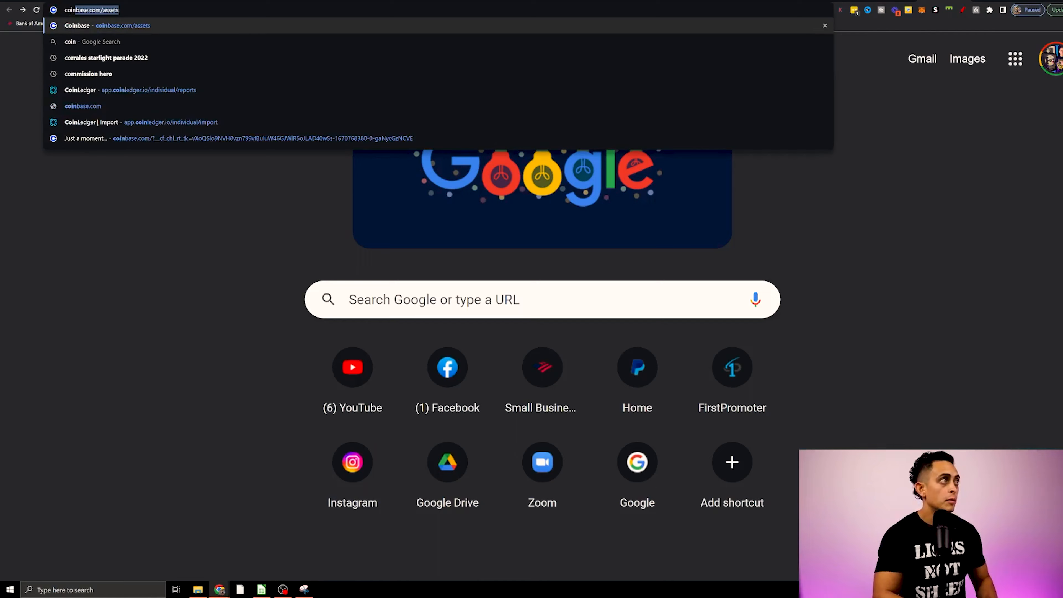
pyautogui.press('BackSpace')
pyautogui.press('BackSpace')
pyautogui.press('BackSpace')
pyautogui.press('BackSpace')
pyautogui.press('BackSpace')
pyautogui.press('Return')
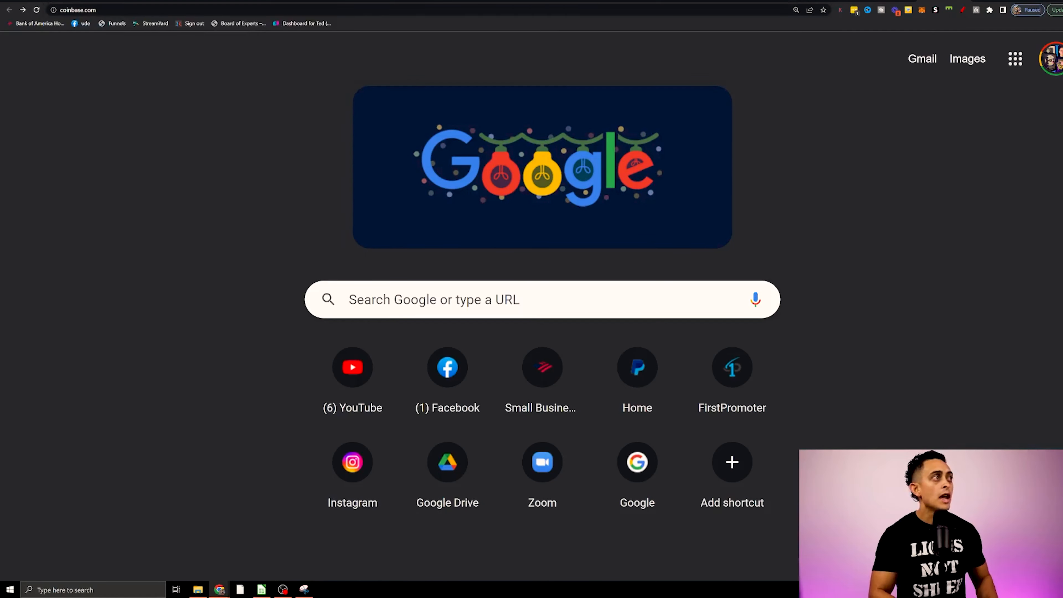
pyautogui.moveTo(471, 74)
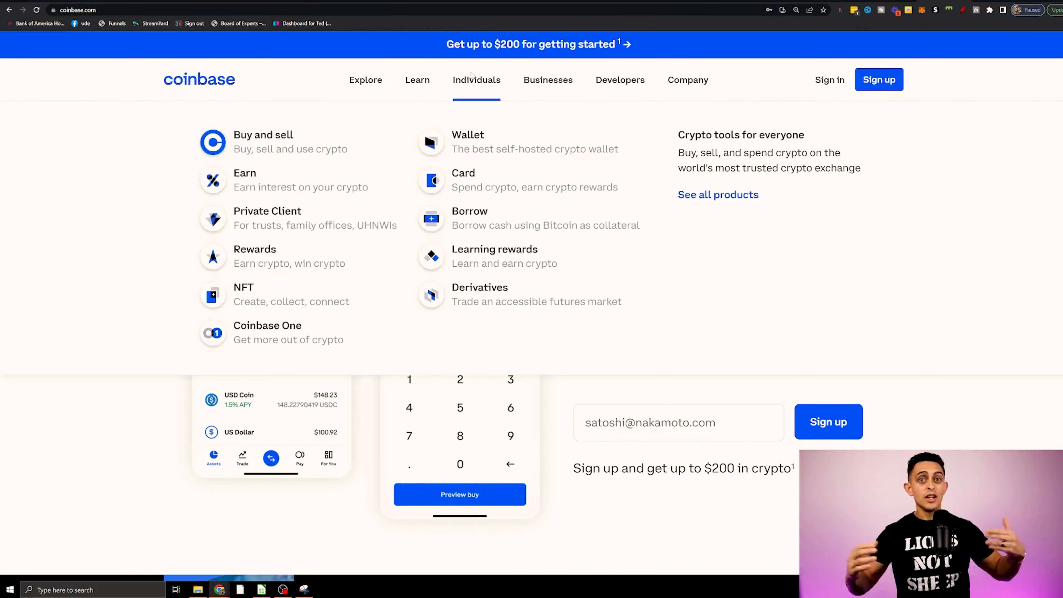
pyautogui.click(97, 8)
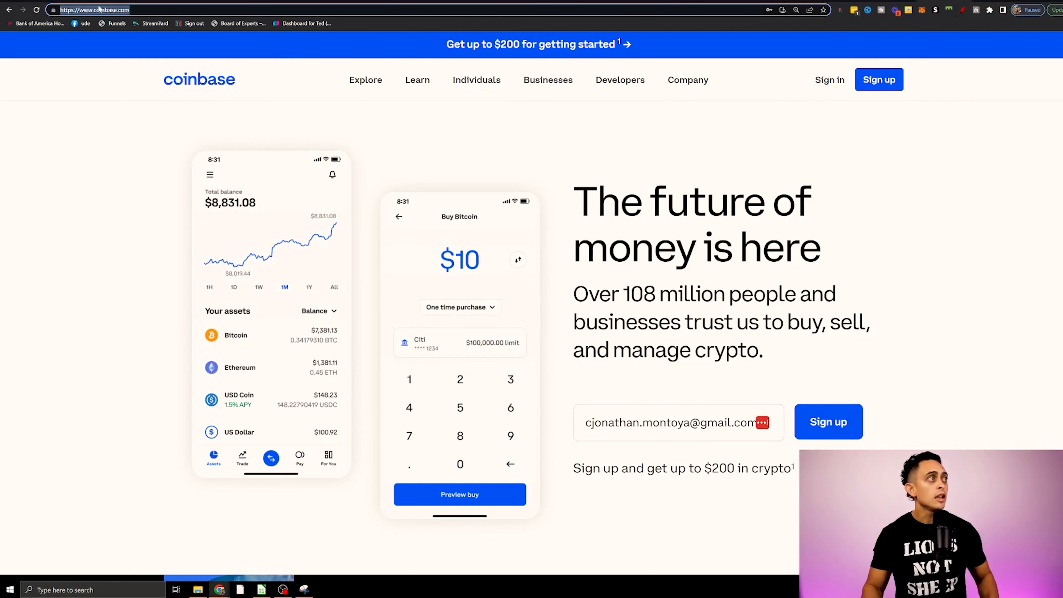
pyautogui.click(622, 0)
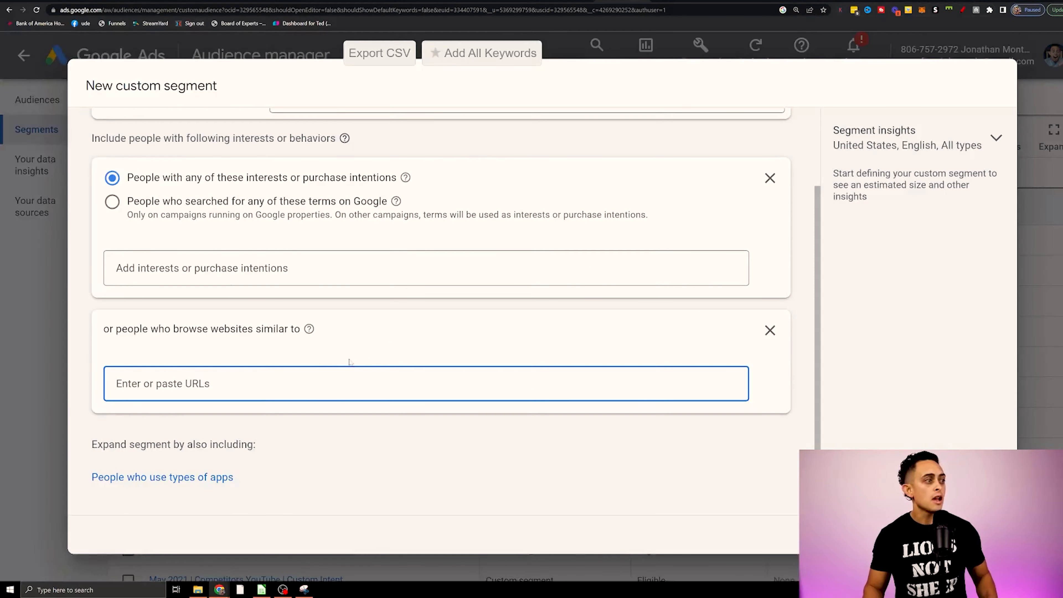
pyautogui.hotkey('ctrl', 'v')
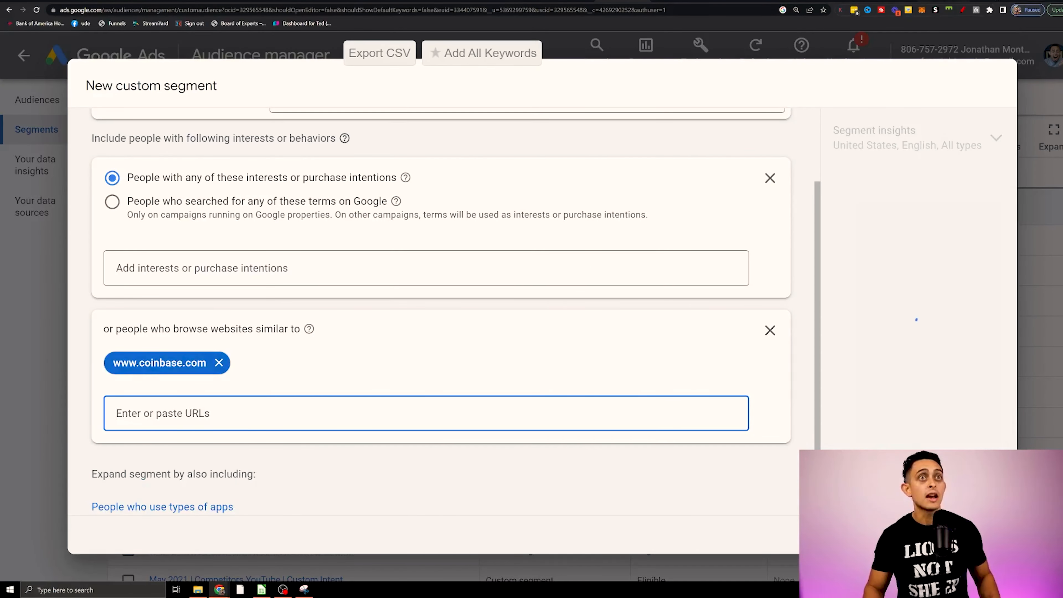
# Add crypto.com to the segment's list of similar websites.
pyautogui.click(944, 1)
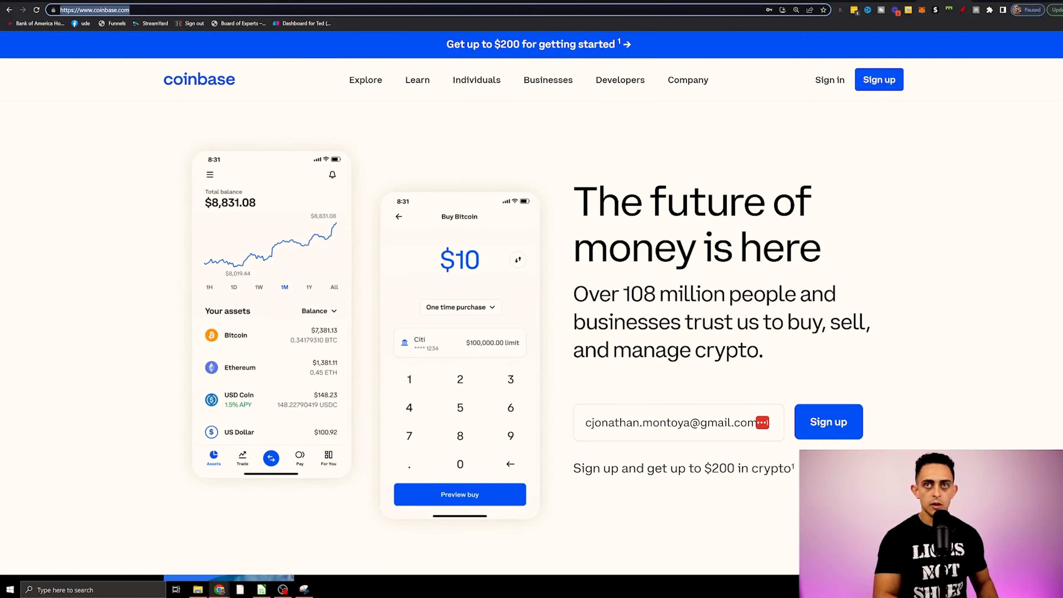
pyautogui.write('crypto.com')
pyautogui.press('Return')
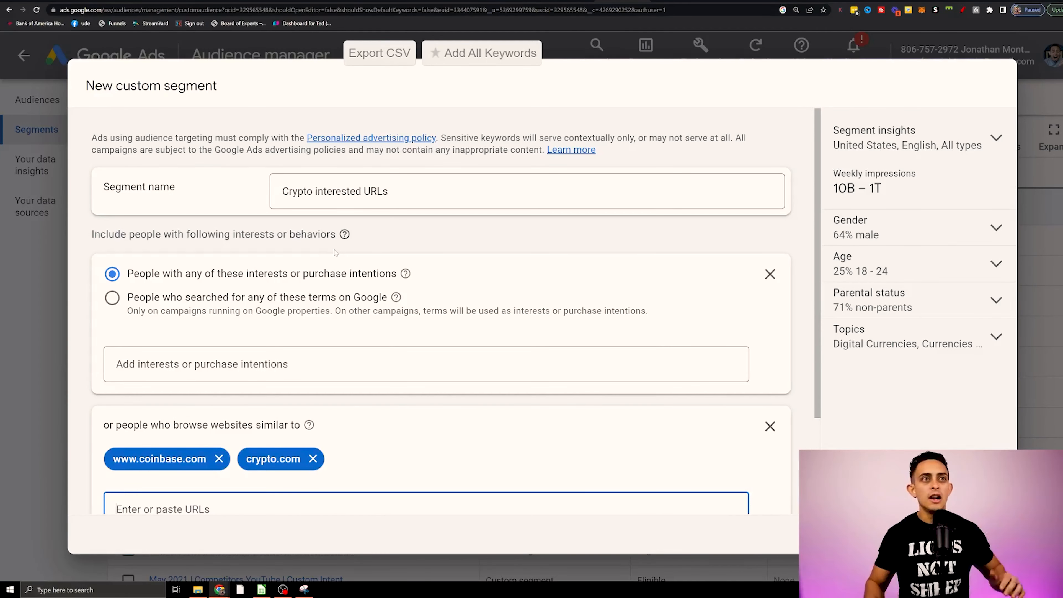
# Close the new segment without saving it and look through the list of existing custom segments.
pyautogui.click(1036, 118)
pyautogui.press('Escape')
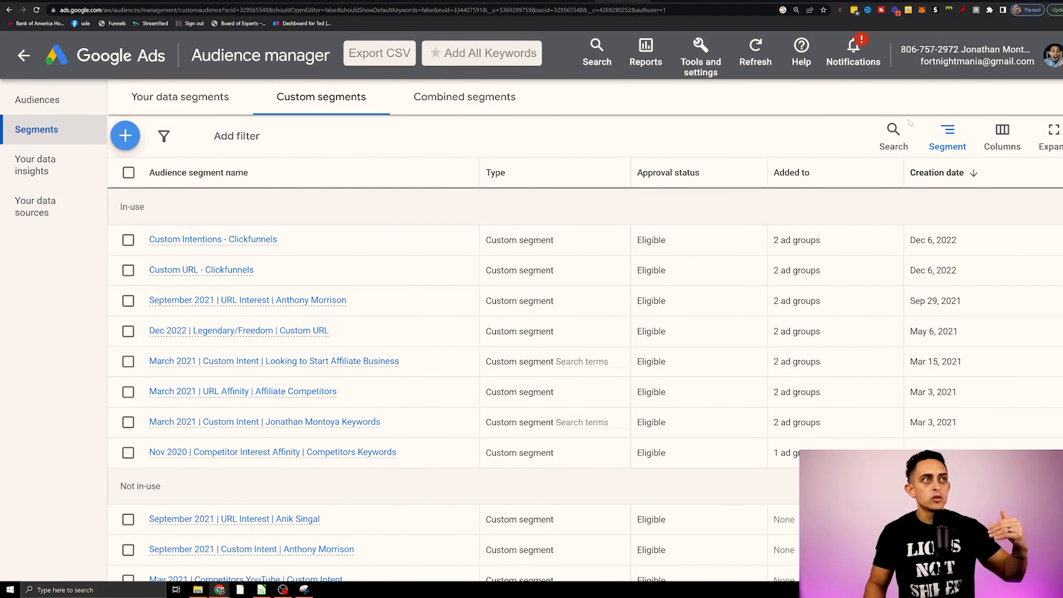
pyautogui.scroll(-10, 842, 344)
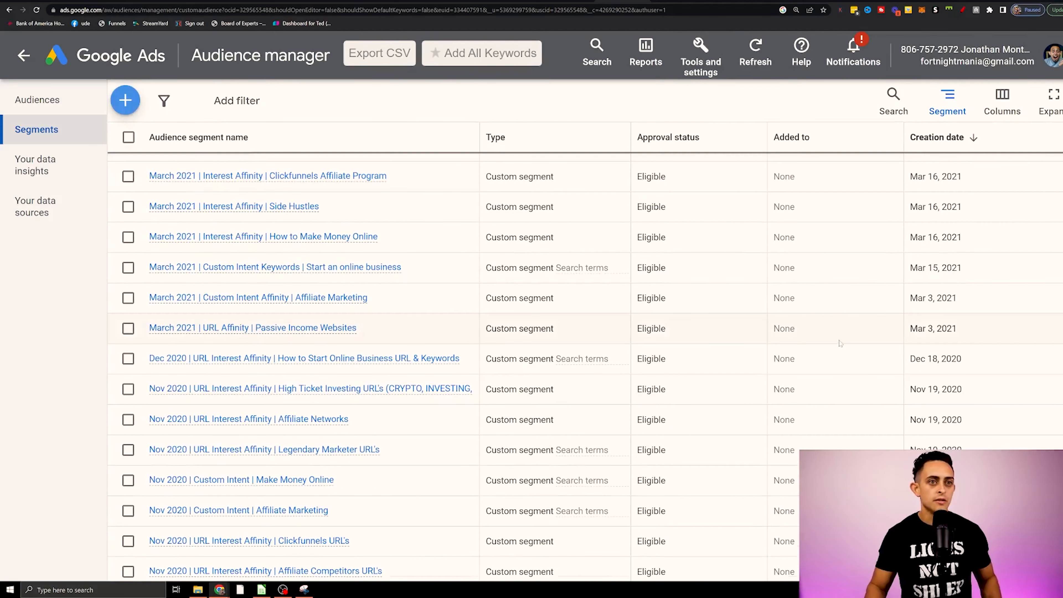
pyautogui.scroll(10, 827, 359)
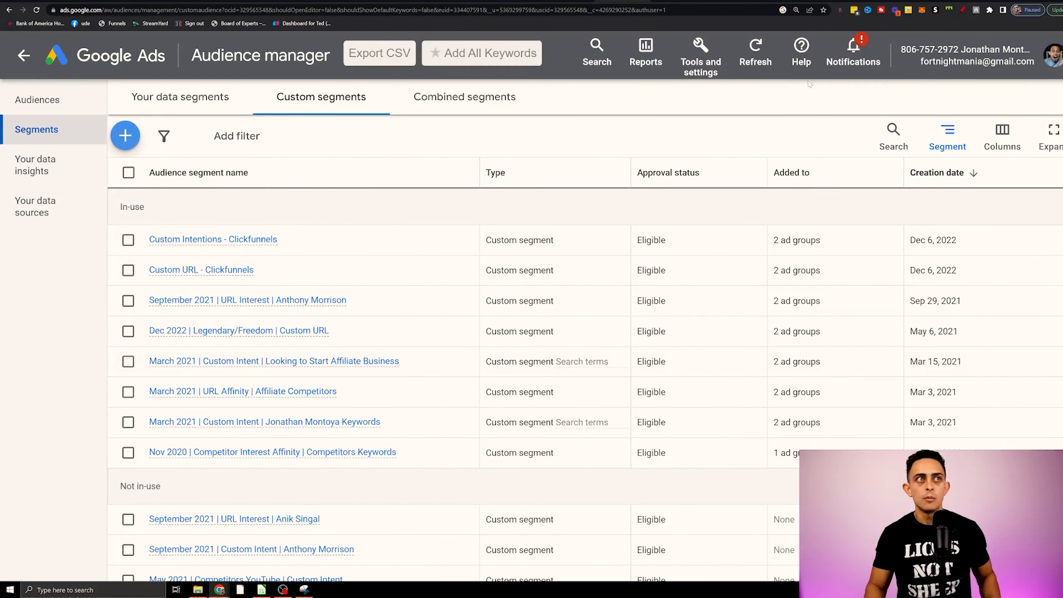
# Open the audiences of the "Freedom Accelerator Webinar - Top Tier (NON USA)- Affinity Audience" campaign and show the audience segments table.
pyautogui.click(720, 64)
pyautogui.click(719, 64)
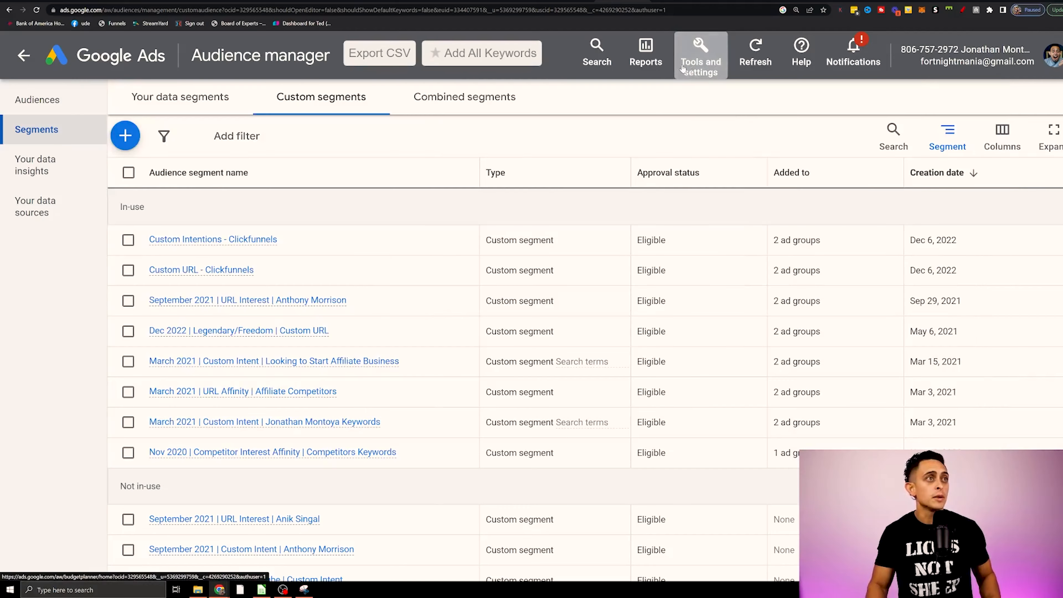
pyautogui.click(117, 57)
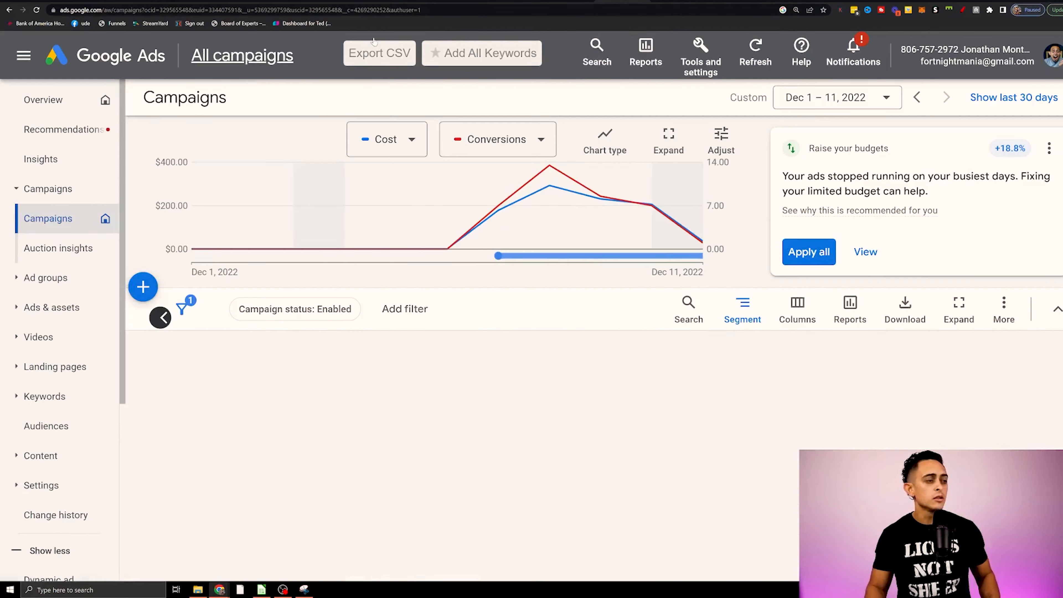
pyautogui.click(90, 357)
pyautogui.click(91, 357)
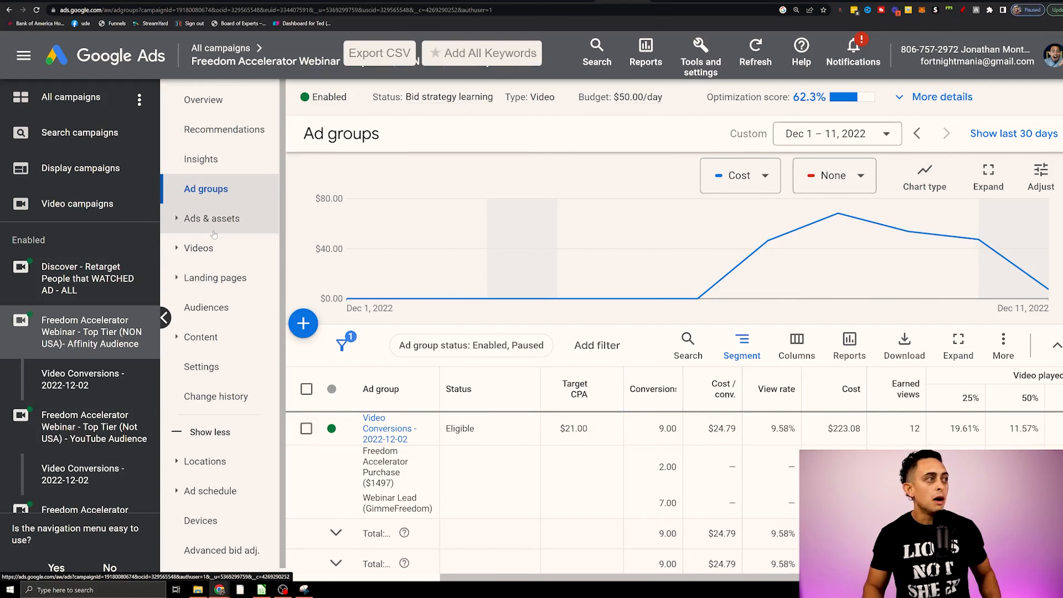
pyautogui.click(234, 309)
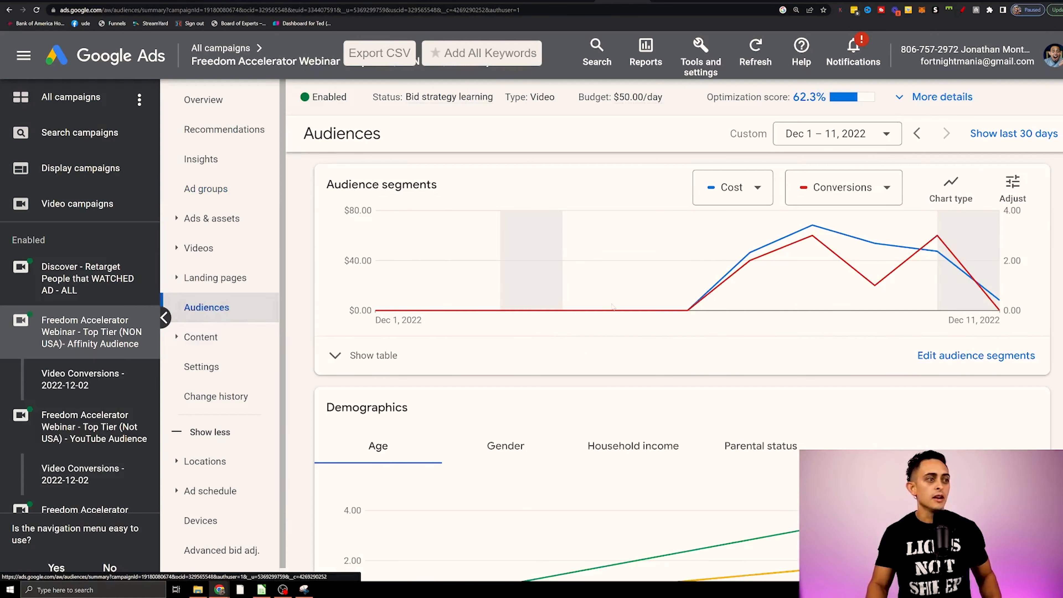
pyautogui.click(454, 360)
pyautogui.scroll(-3, 733, 379)
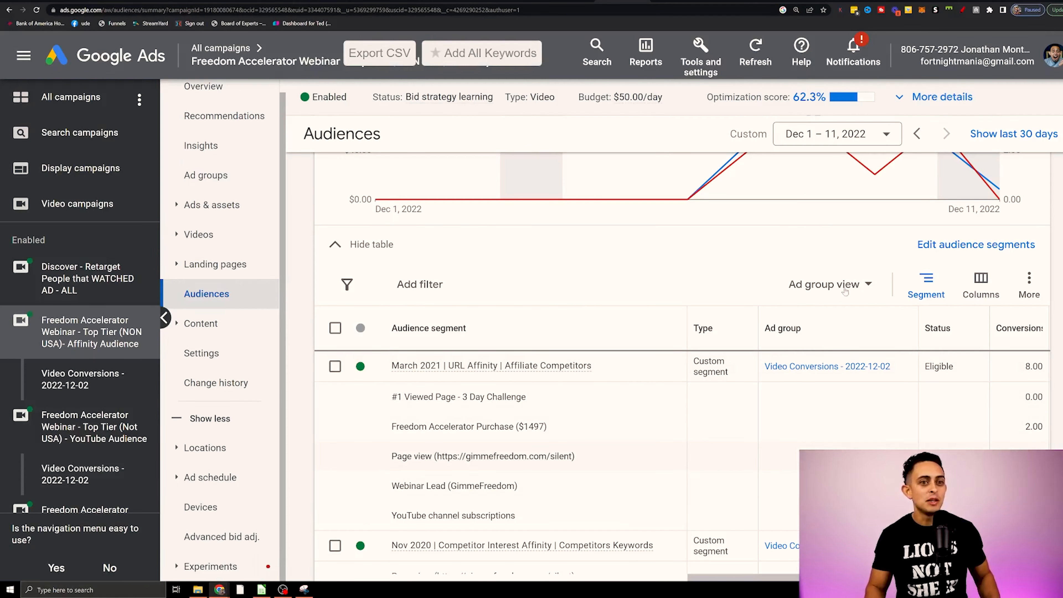
# Circle the "March 2021 | URL Affinity | Affiliate Competitors" segment, its Freedom Accelerator Purchase row and conversion count in red, then close the overlay.
pyautogui.click(962, 10)
pyautogui.moveTo(521, 349); pyautogui.dragTo(590, 347)
pyautogui.moveTo(575, 334); pyautogui.dragTo(599, 333)
pyautogui.moveTo(454, 414)
pyautogui.mouseDown()
pyautogui.moveTo(377, 422)
pyautogui.moveTo(523, 444)
pyautogui.moveTo(428, 409)
pyautogui.mouseUp()
pyautogui.moveTo(1049, 420); pyautogui.dragTo(1034, 413)
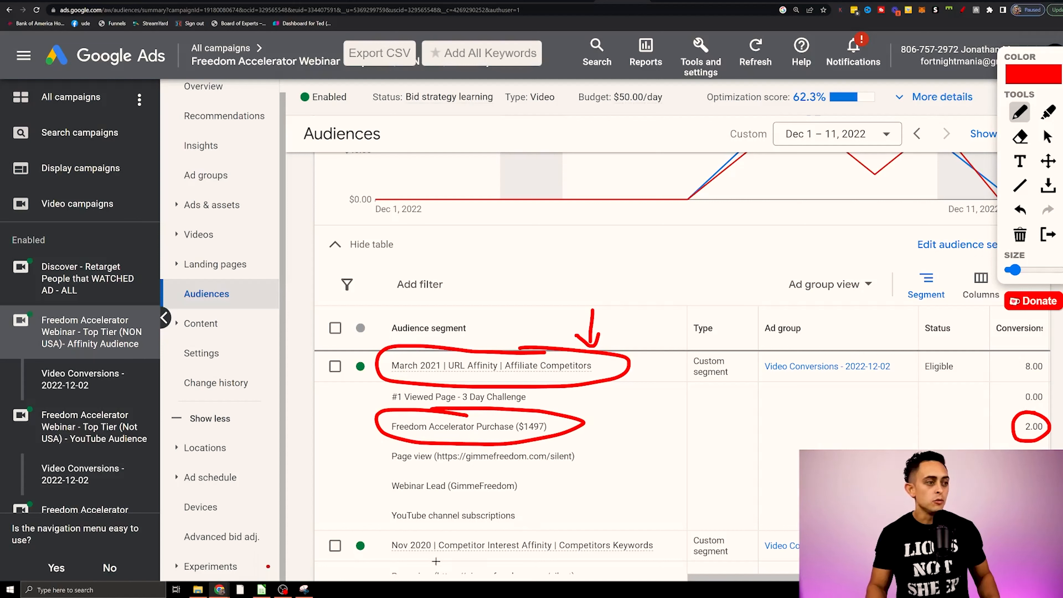
pyautogui.press('Escape')
# Bring the view rate, average CPV, cost, clicks and CTR columns of the audience segments table into view.
pyautogui.moveTo(727, 578); pyautogui.dragTo(923, 577)
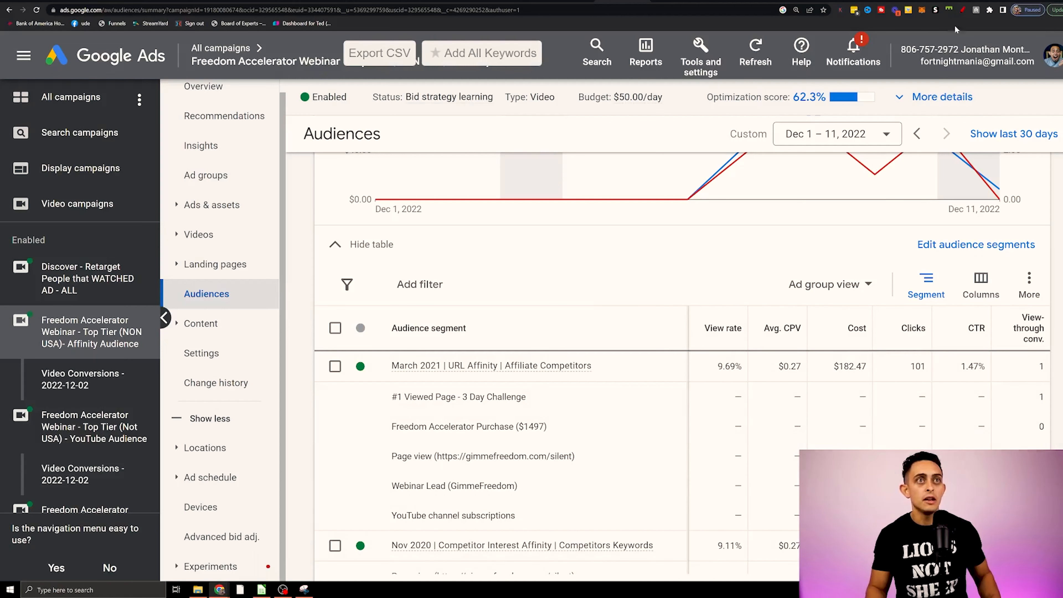